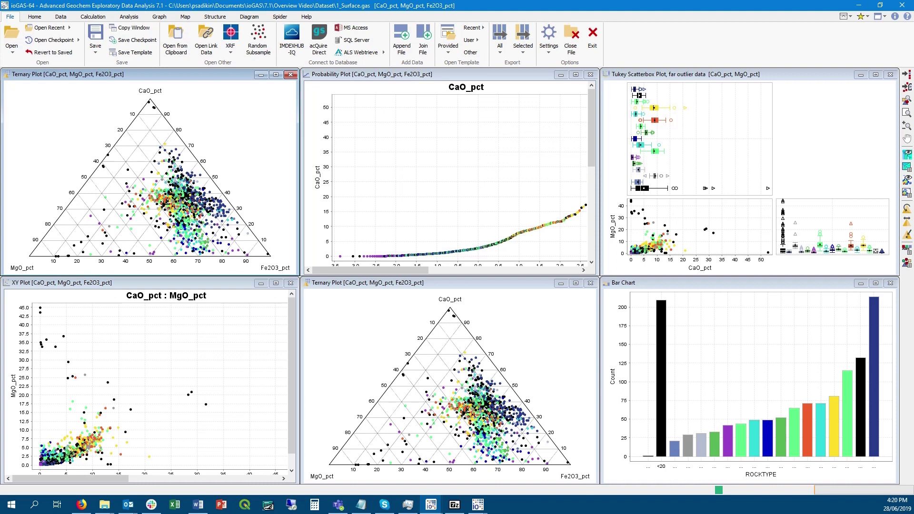
Step: Minimise all open plot windows and restore them to view
left_click(885, 17)
left_click(862, 60)
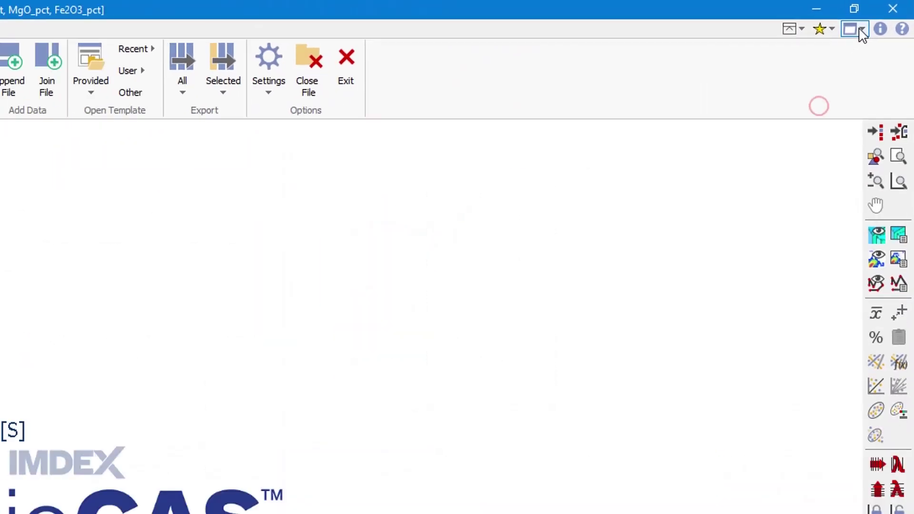
left_click(862, 31)
left_click(844, 72)
Step: Close all open plot windows to leave an empty workspace
left_click(883, 17)
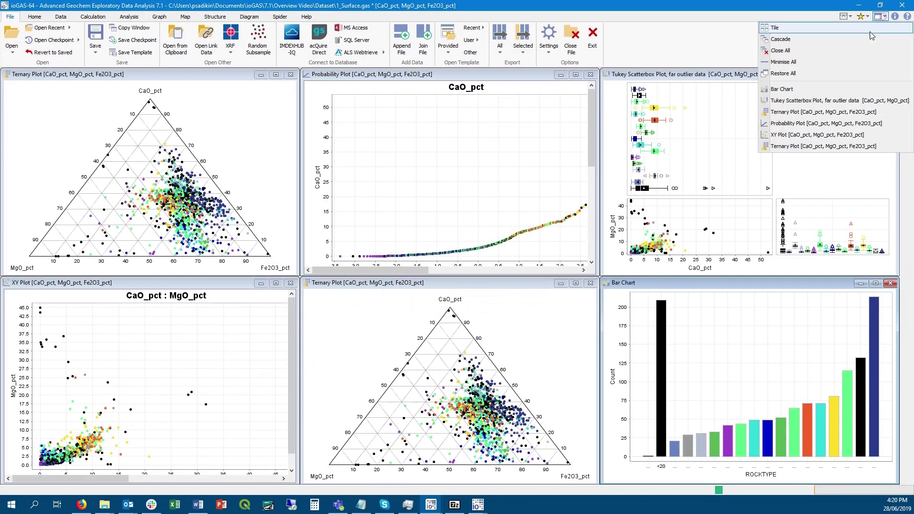
left_click(858, 51)
key("Escape")
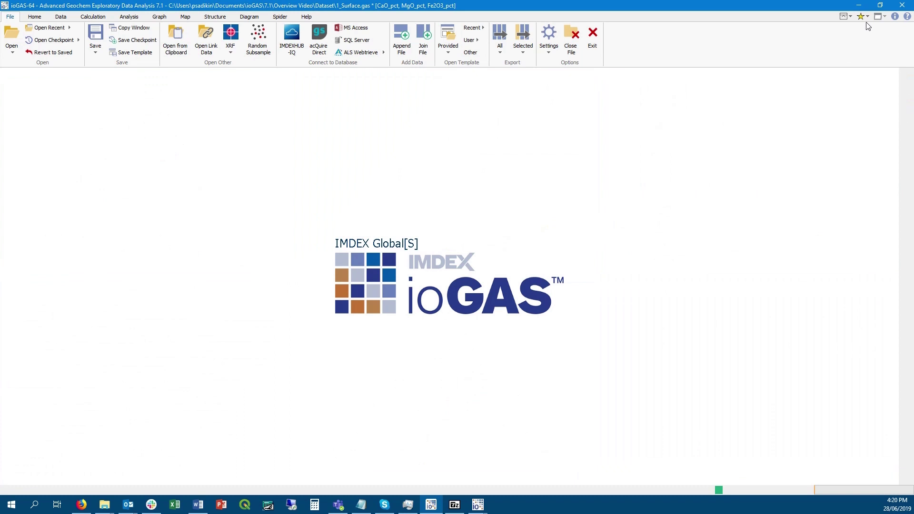
Step: Add the Save command to the favourites and check the favourites list
left_click(867, 21)
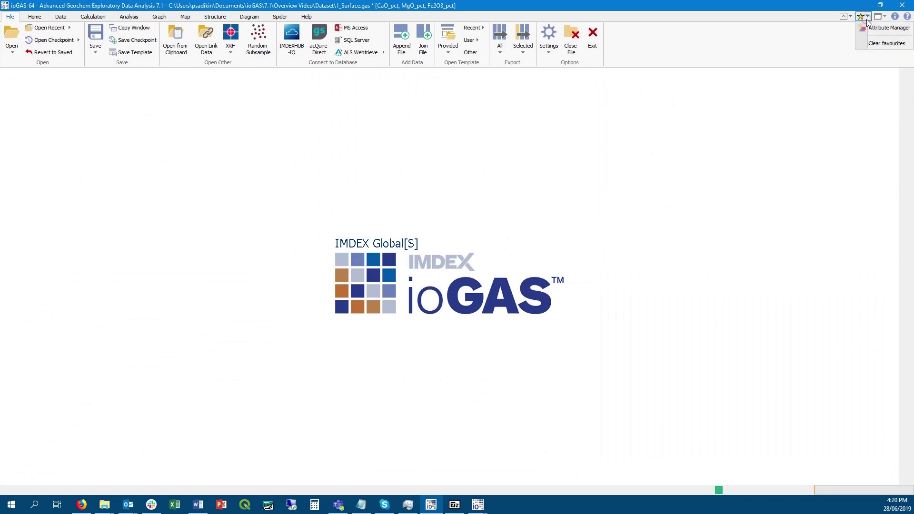
left_click(811, 31)
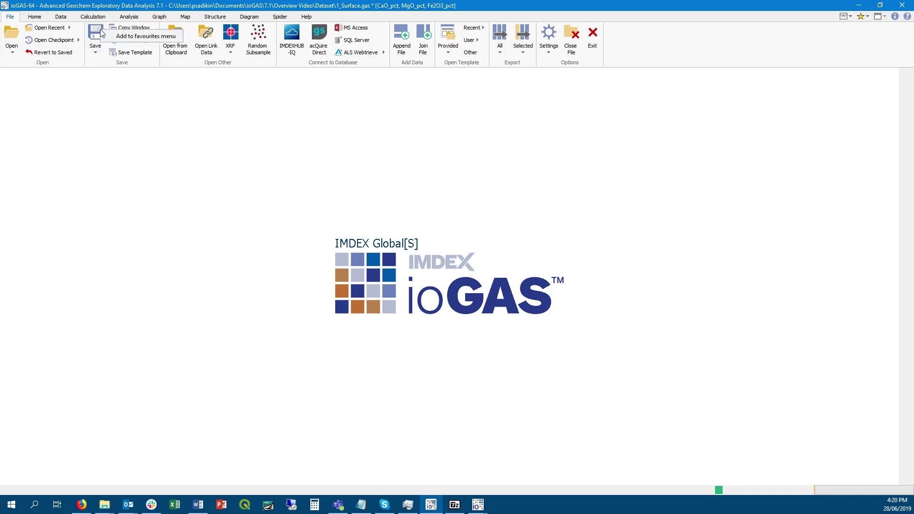
left_click(865, 17)
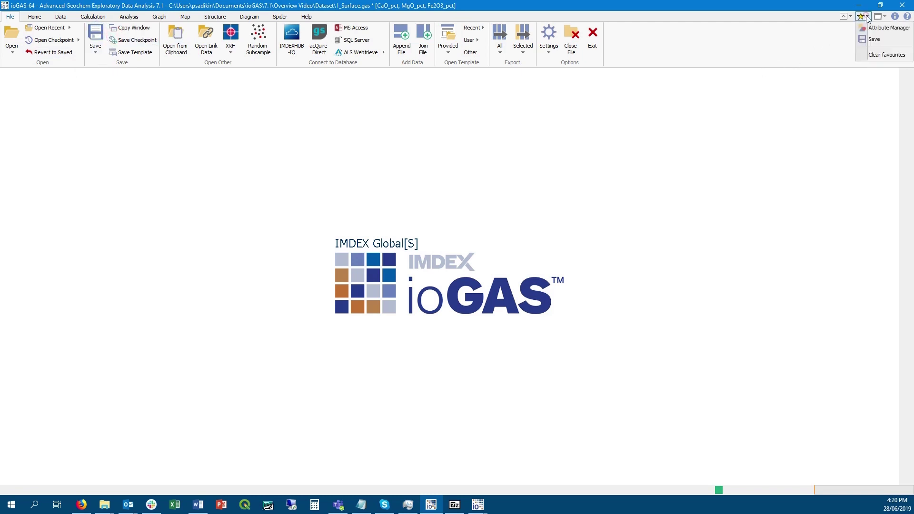
left_click(808, 45)
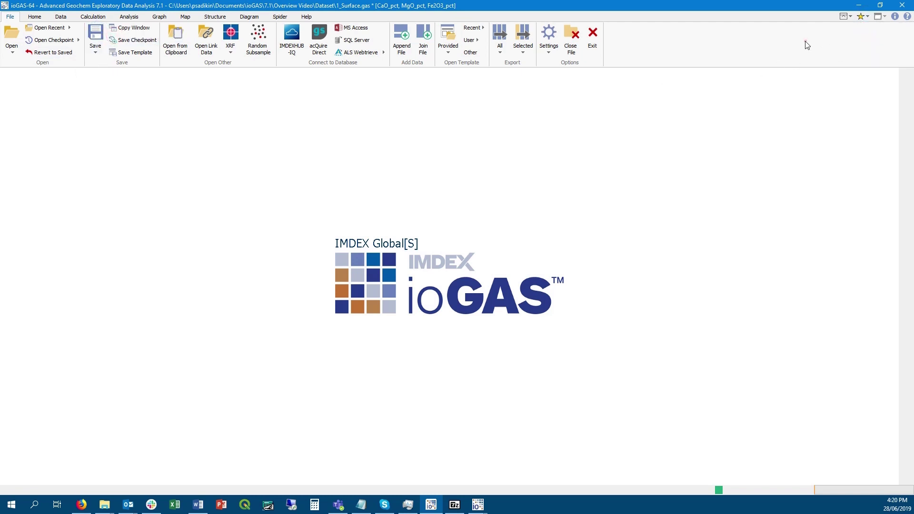
left_click(60, 16)
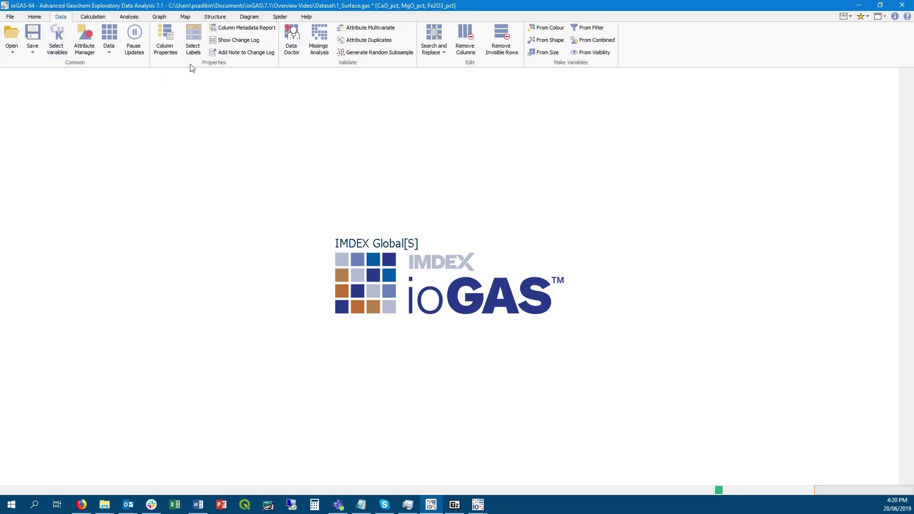
left_click(100, 18)
left_click(212, 55)
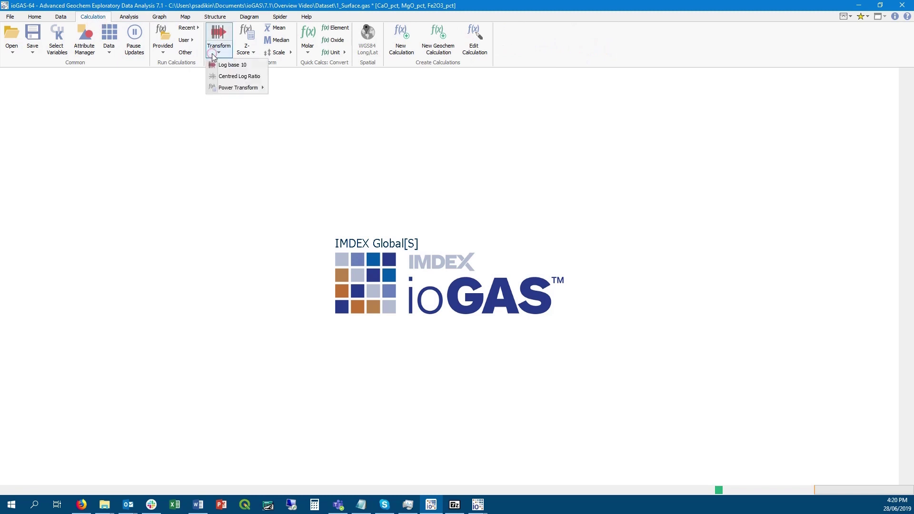
left_click(335, 96)
left_click(215, 17)
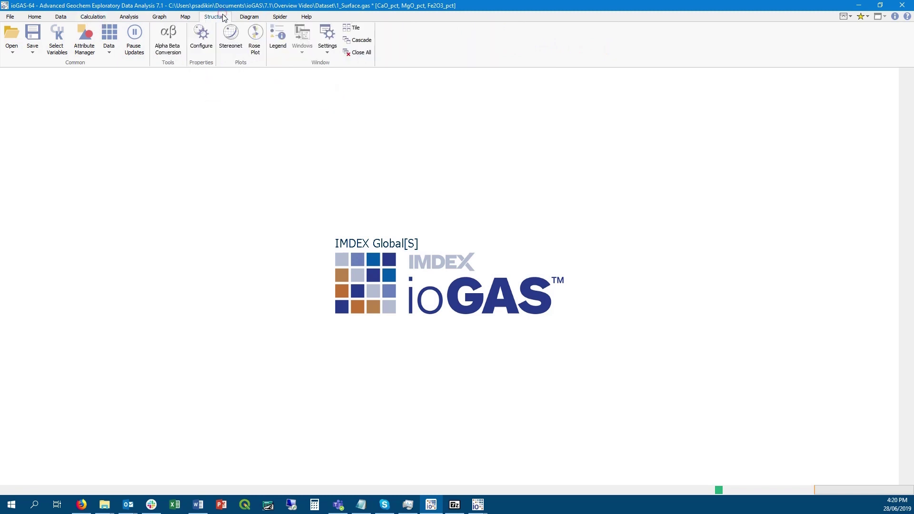
left_click(306, 19)
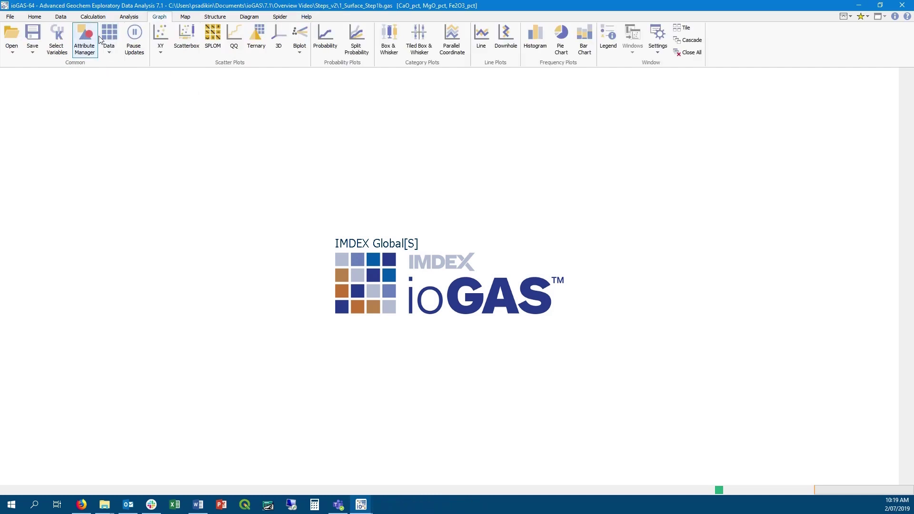
Step: Clear the selected variables and select NI_ICPAES_ppm and Ni_ppm instead
left_click(56, 33)
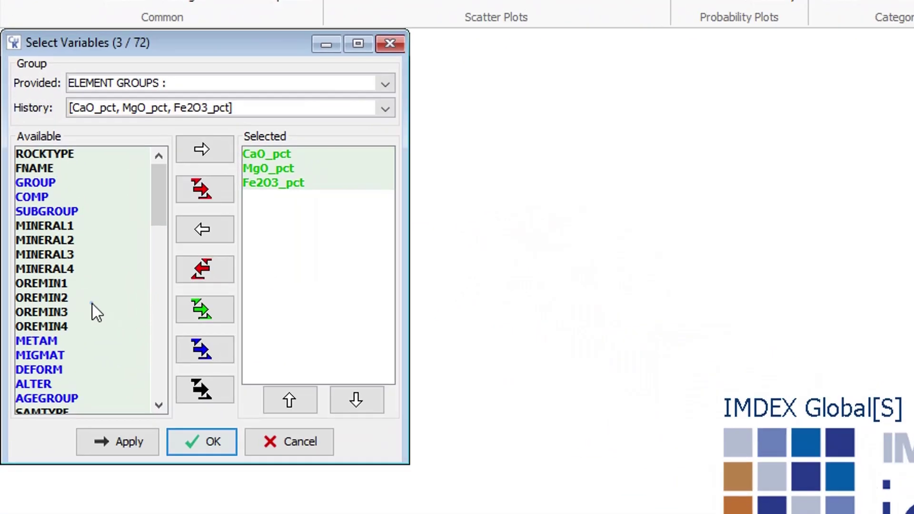
scroll(52, 188, "down", 7)
left_click(210, 275)
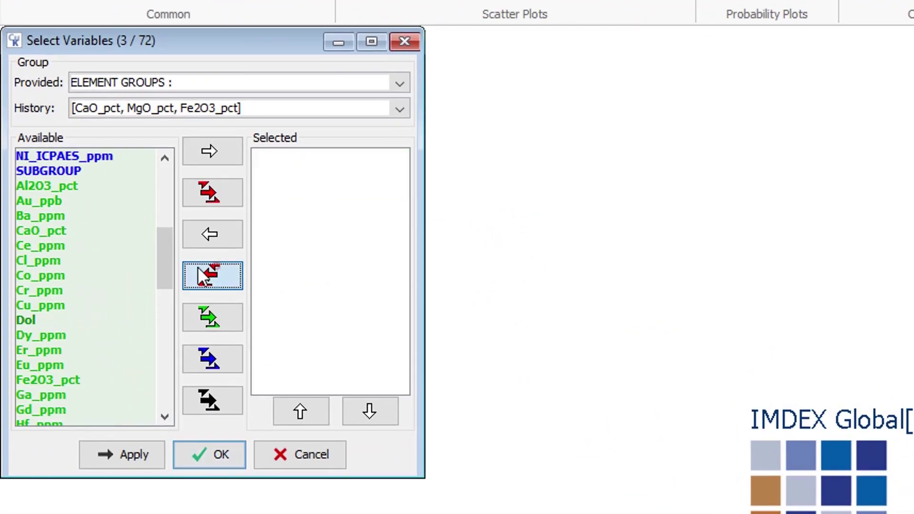
double_click(97, 159)
scroll(95, 296, "down", 4)
scroll(30, 370, "down", 1)
double_click(33, 365)
left_click(193, 455)
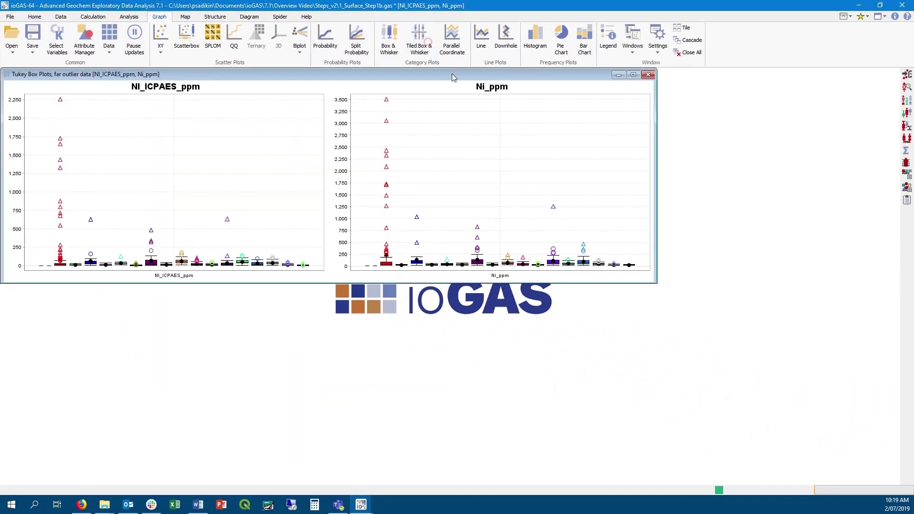
Step: Show tiled Tukey box plots of both nickel variables maximised, with a logarithmic Y scale and notched boxes
left_click(633, 74)
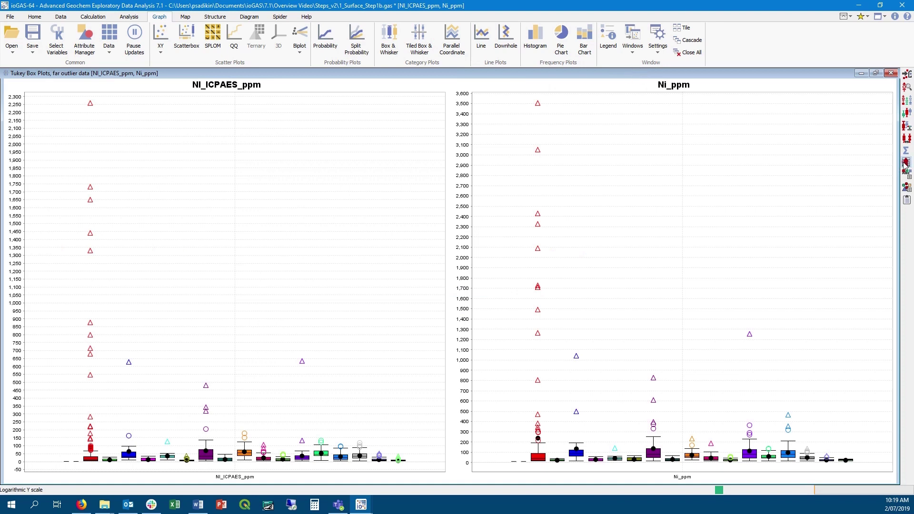
left_click(907, 162)
left_click(908, 139)
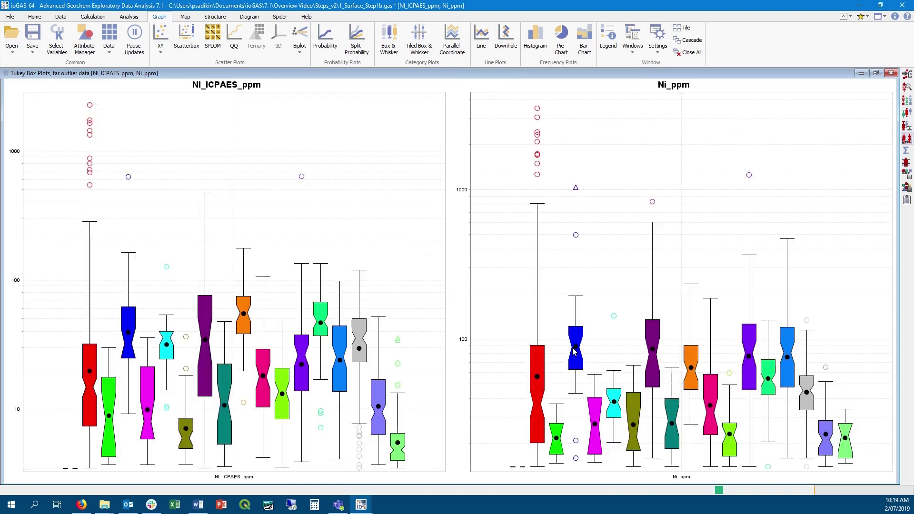
Step: Open the Attribute Manager and sort the ROCKTYPE colour groups by name and finally by row count
mouse_move(576, 349)
left_click(84, 40)
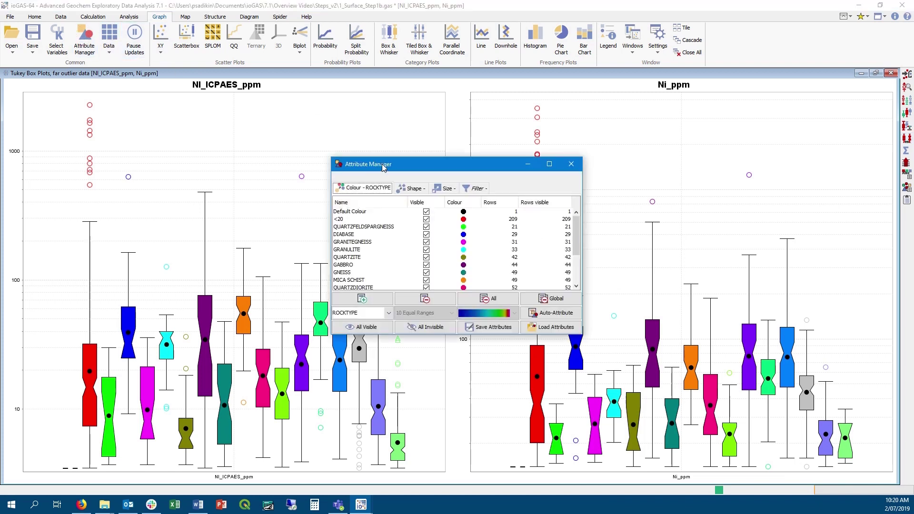
left_click_drag(384, 167, 394, 105)
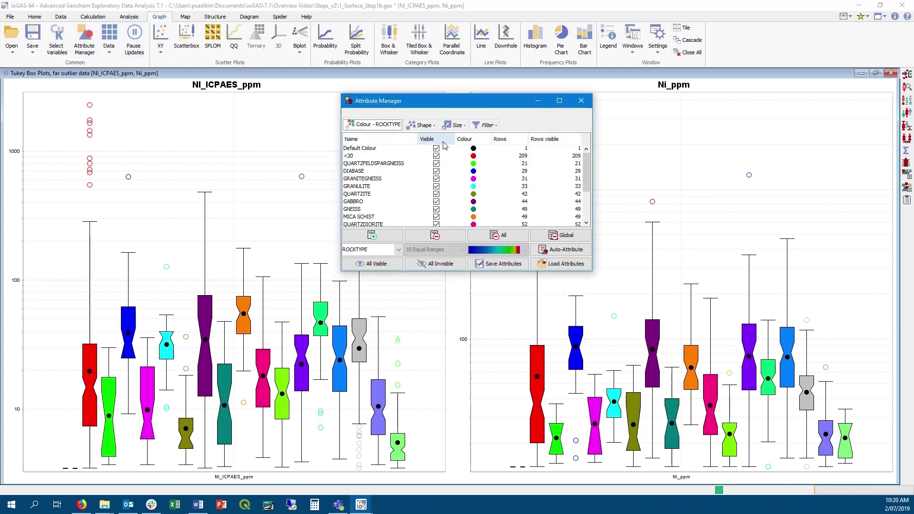
left_click(400, 139)
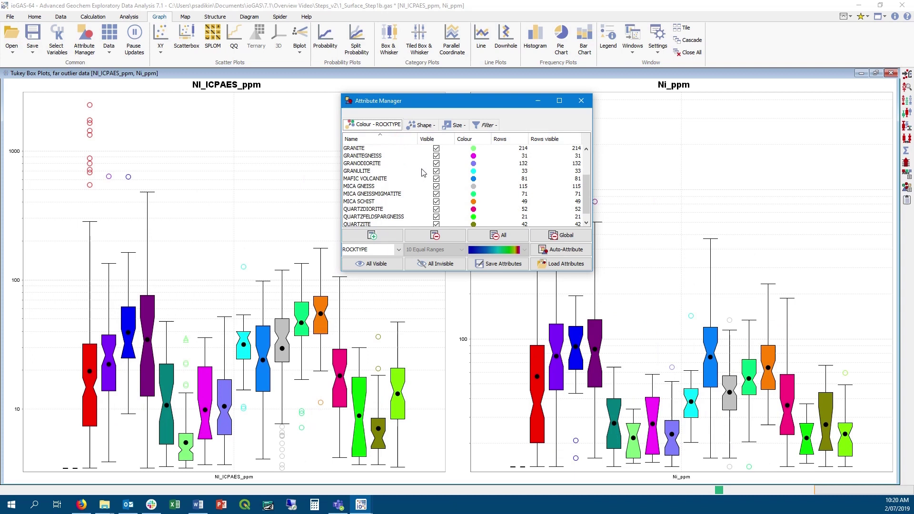
left_click(500, 138)
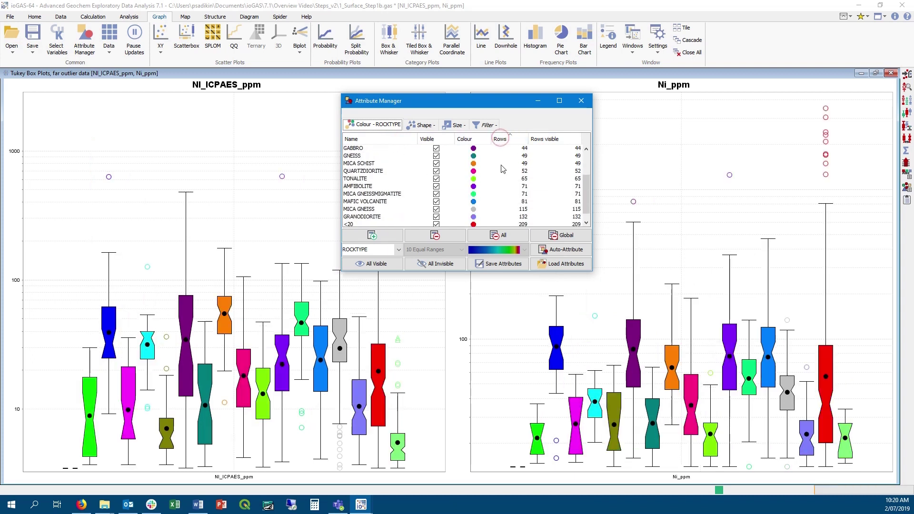
Step: Merge the colour groups from QUARTZFELDSPARGNEISS through MAFIC VOLCANITE into the <20 group
left_click(385, 156)
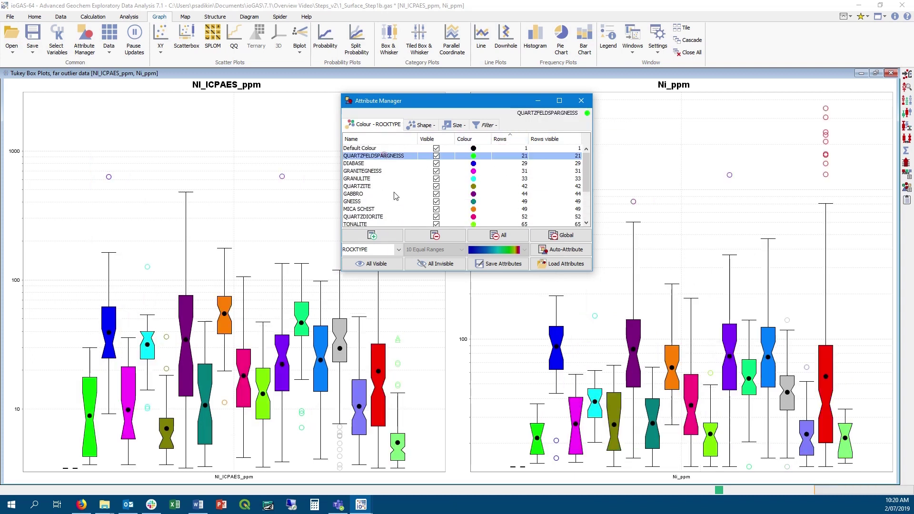
scroll(395, 197, "down", 3)
left_click(372, 193, "shift")
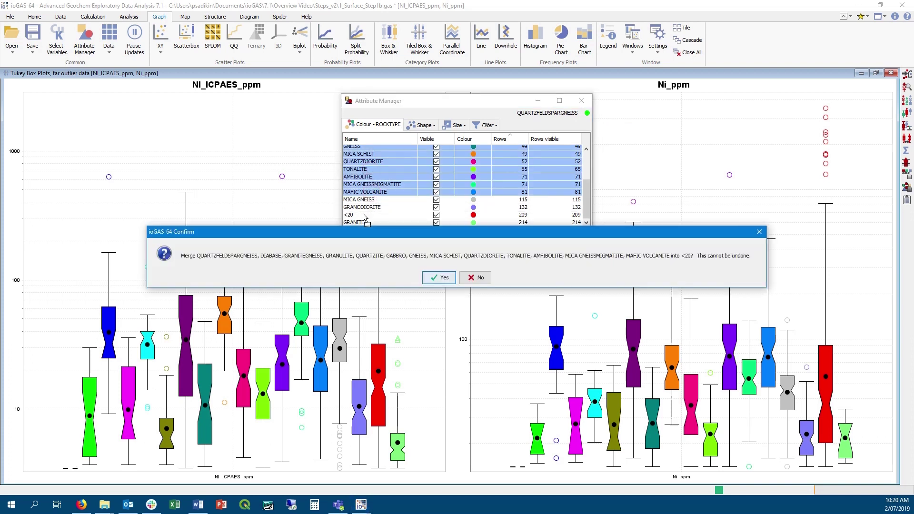
key("Return")
Step: Rename the merged rock type colour group as NEW
double_click(346, 172)
key("ctrl+a")
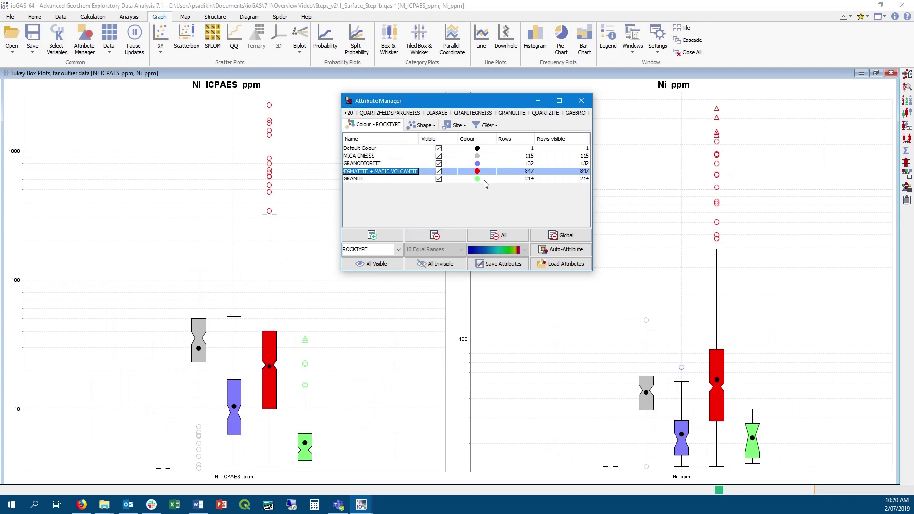
type("NEW")
key("Return")
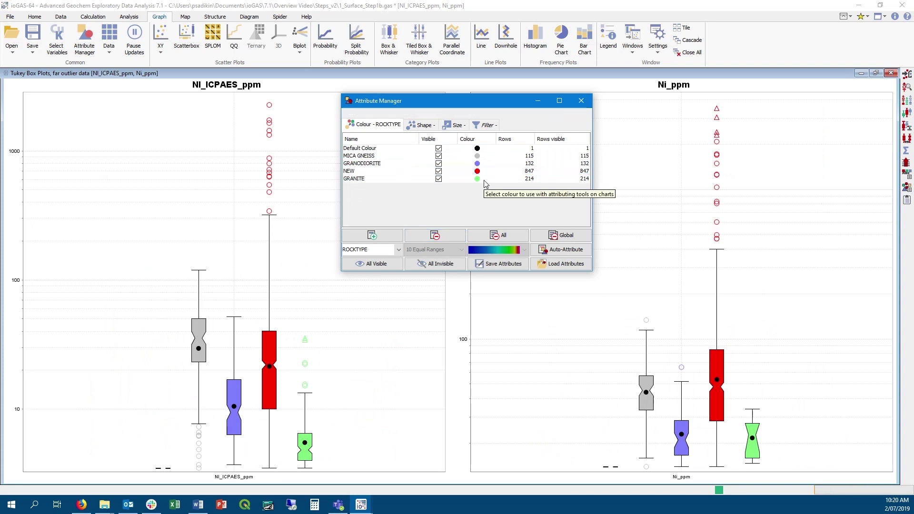
Step: Hide the MICA GNEISS, GRANODIORITE and GRANITE groups together and make them visible again
left_click_drag(384, 156, 382, 168)
left_click(376, 178, "ctrl")
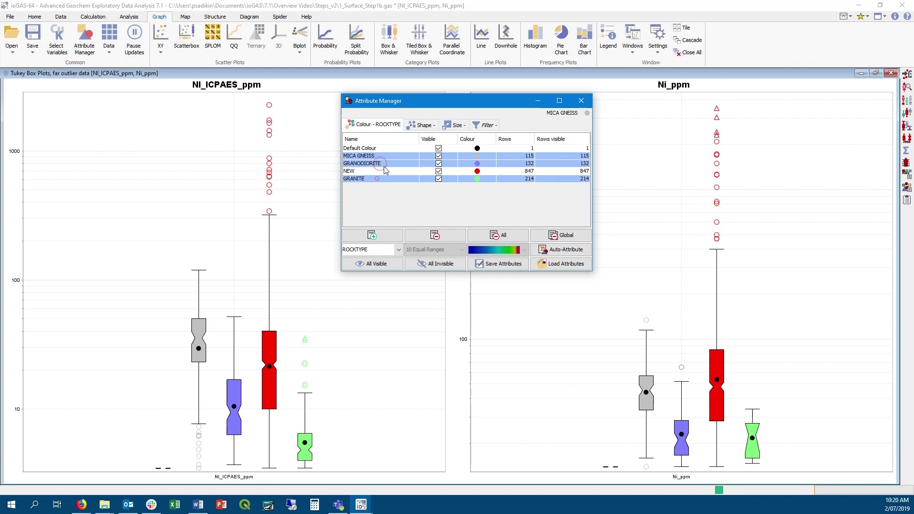
left_click(439, 157)
left_click(439, 157)
Step: Create a maximised XY plot of NI_ICPAES_ppm against Ni_ppm, zoomed from the minimum to the 95th percentile
left_click(538, 100)
left_click(161, 33)
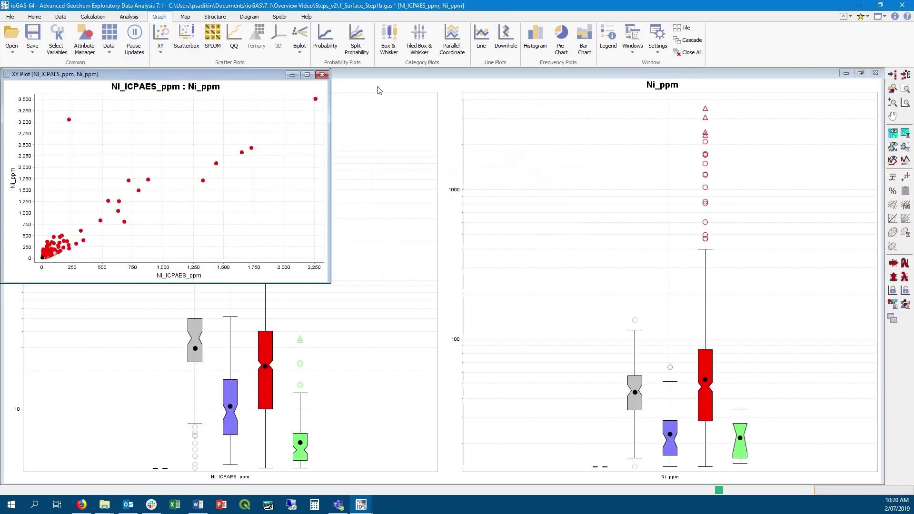
left_click(310, 74)
right_click(382, 210)
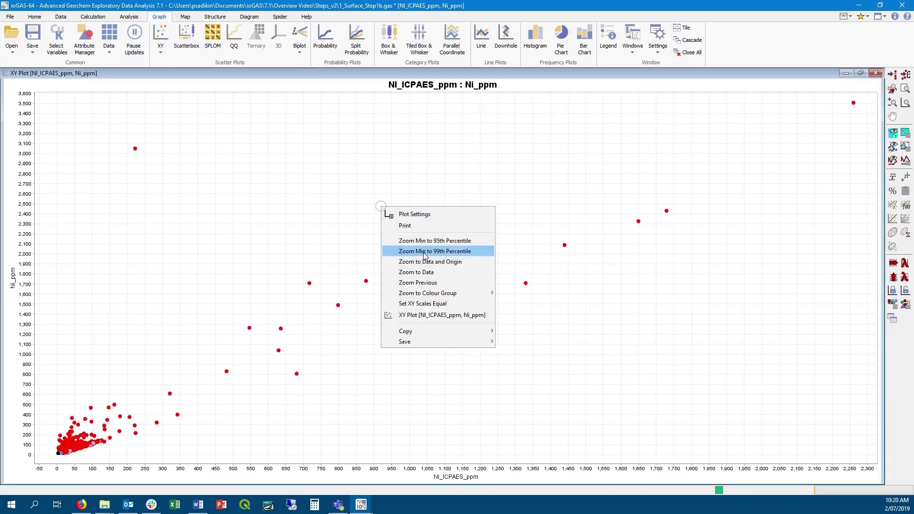
left_click(426, 243)
Step: Display each colour group's mean on the XY plot and cycle the markers to bars centred on the means
left_click(892, 178)
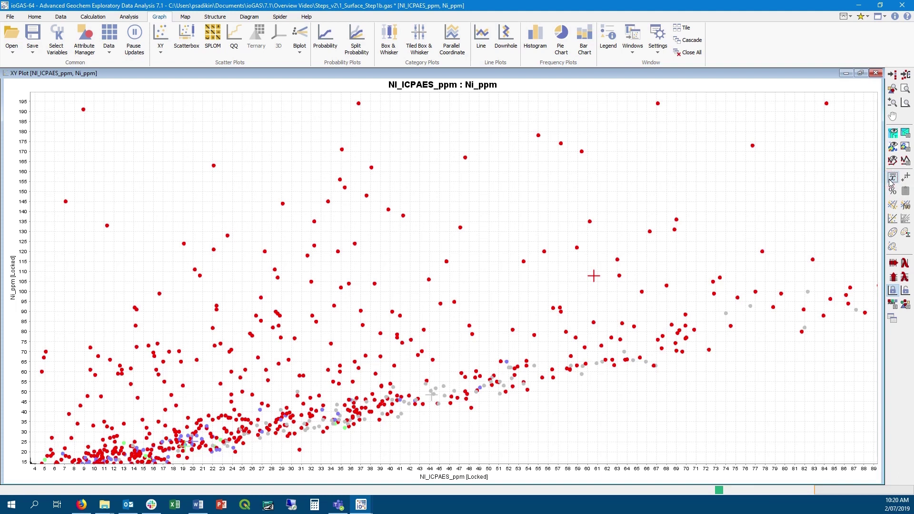
left_click(906, 177)
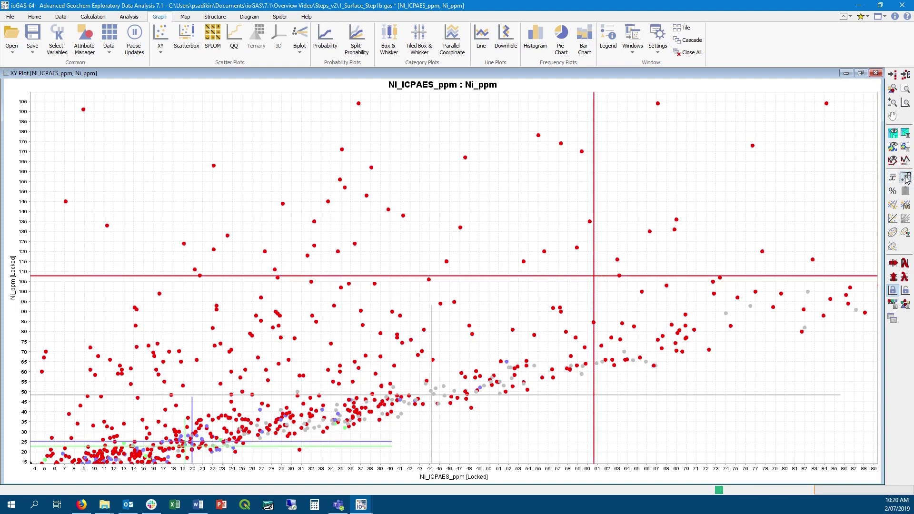
left_click(907, 178)
left_click(893, 193)
Step: Overlay the 1:1 line on the XY plot and cycle its percentage lines through 5%, 10%, 20% and all three
left_click(893, 219)
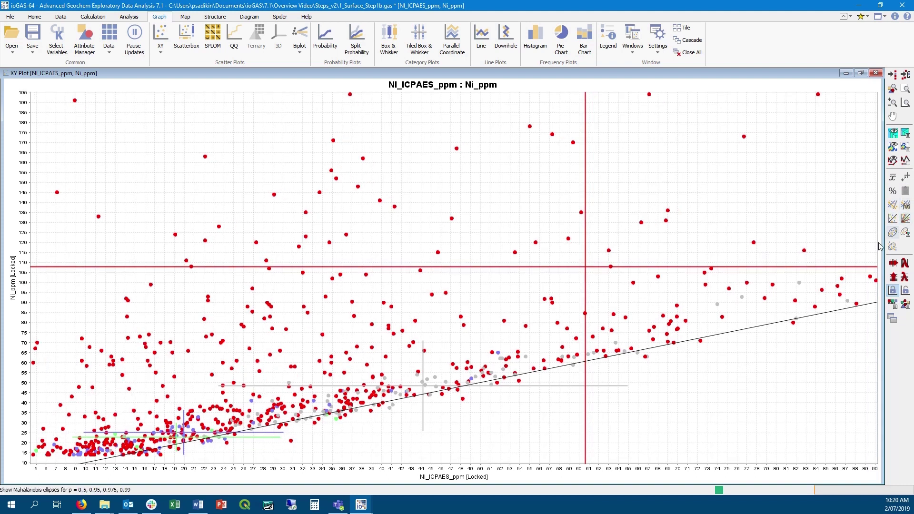
left_click_drag(820, 303, 804, 250)
left_click(906, 219)
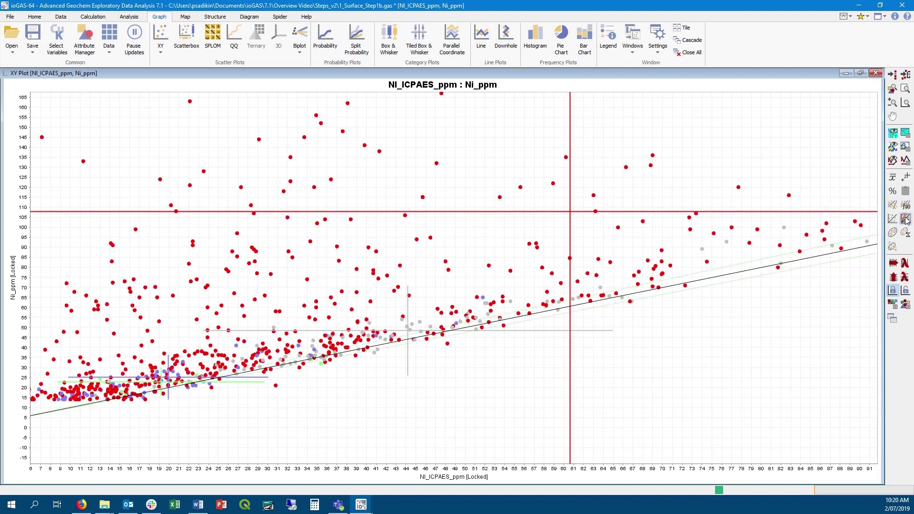
left_click(906, 220)
left_click(906, 219)
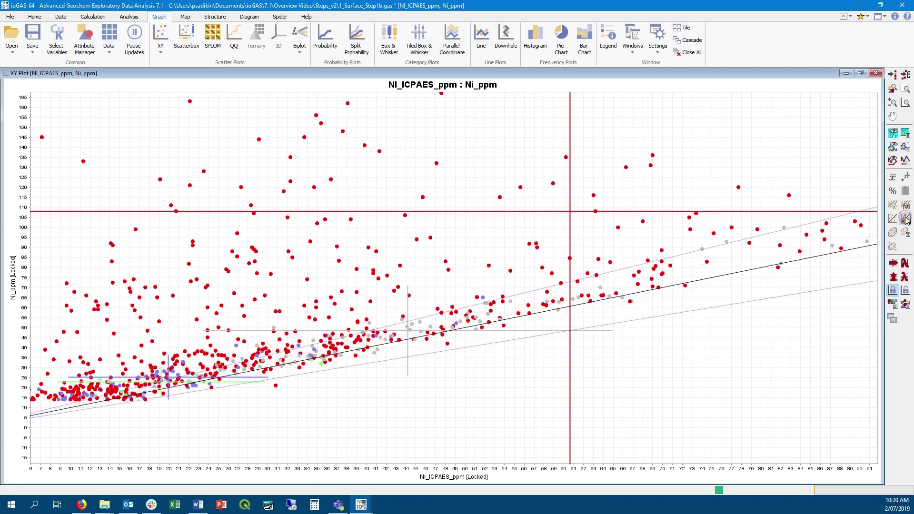
left_click(906, 219)
Step: Switch the percentage lines around the 1:1 line to 10% and finally to 5%
right_click(906, 220)
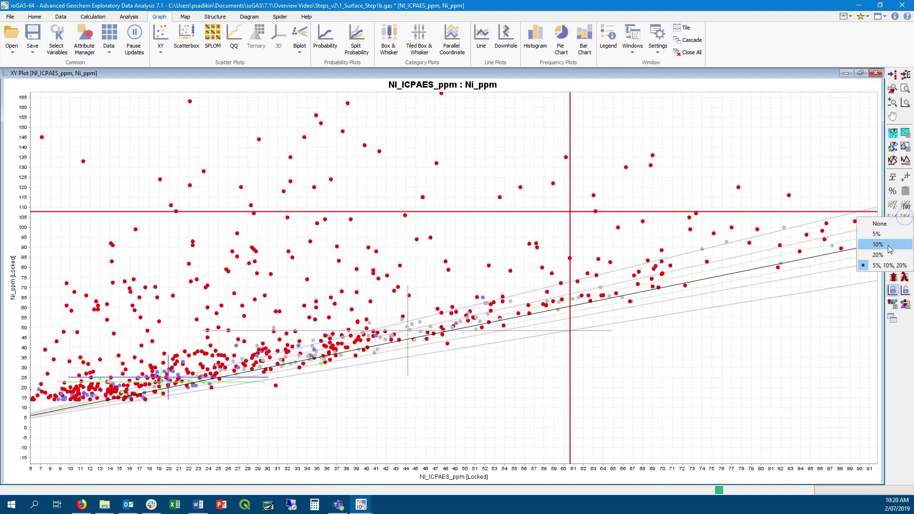
left_click(889, 244)
right_click(908, 221)
left_click(890, 237)
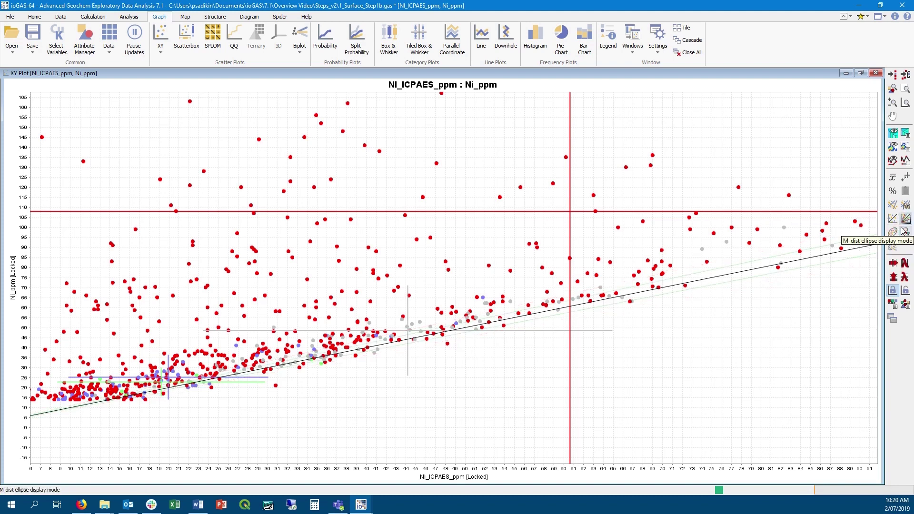
Step: Create a maximised QQ plot of NI_ICPAES_ppm against Ni_ppm using the Interpolate mode for unequal N
left_click(234, 35)
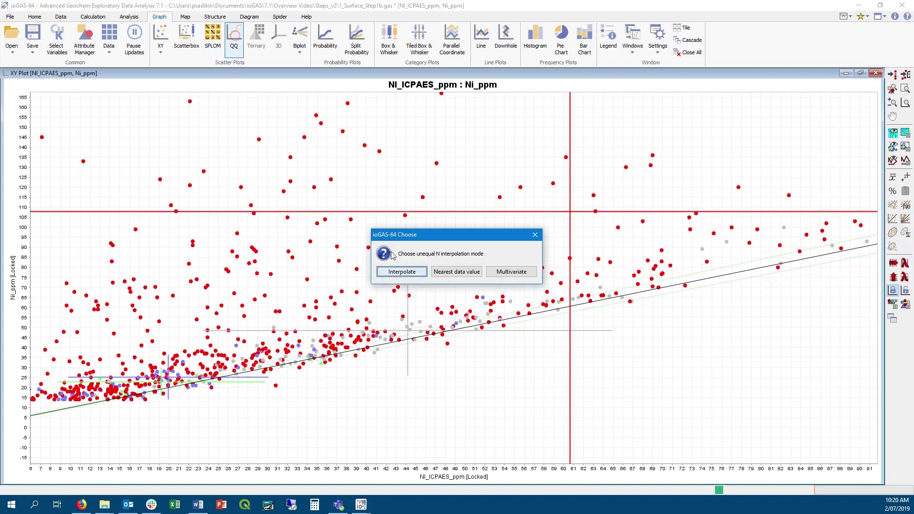
left_click(403, 272)
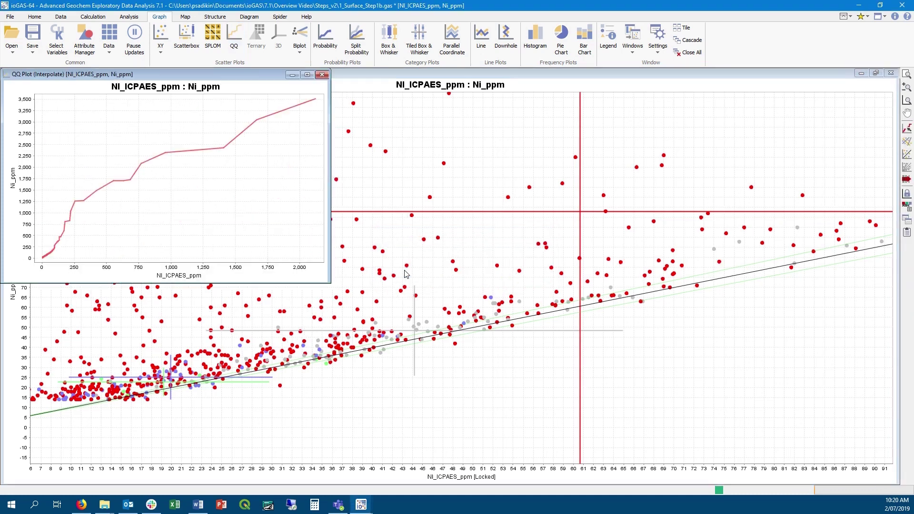
left_click(308, 75)
Step: Overlay the 1:1 line on the QQ plot and cycle its percentage lines through 20% to all three
left_click(907, 155)
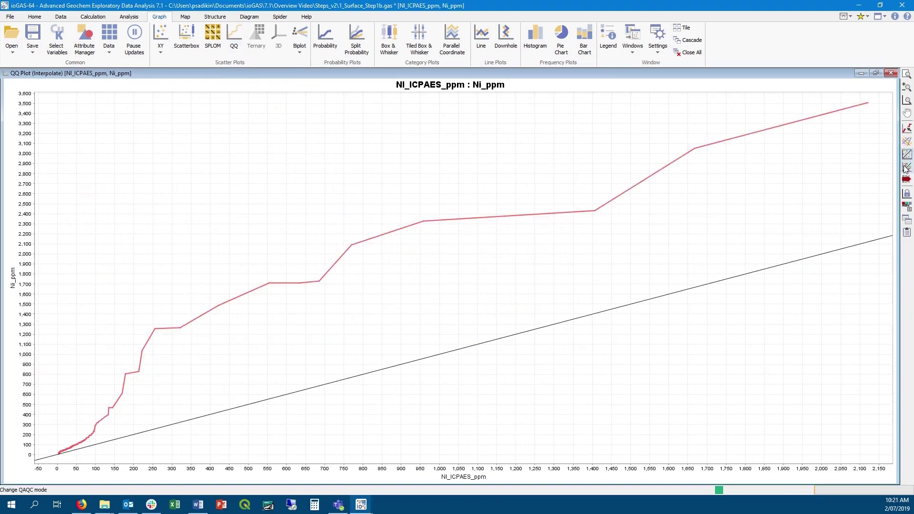
left_click(906, 168)
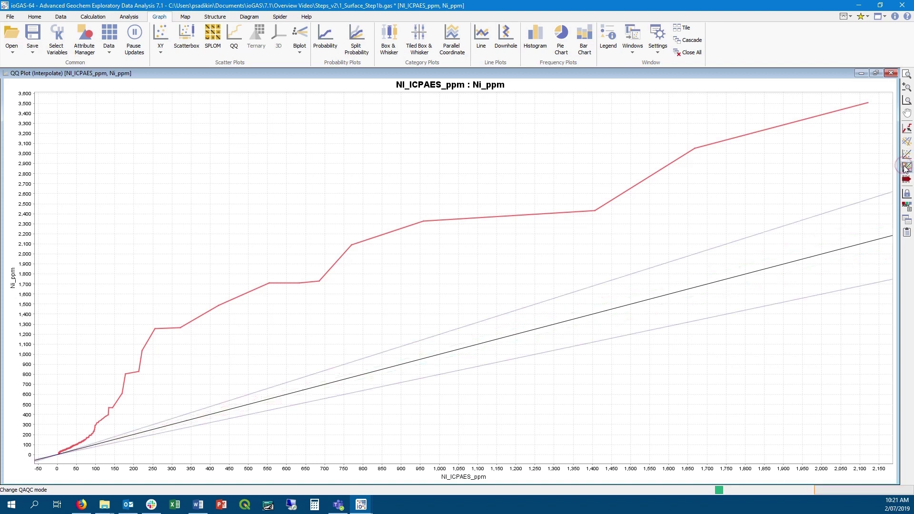
left_click(906, 168)
left_click(882, 162)
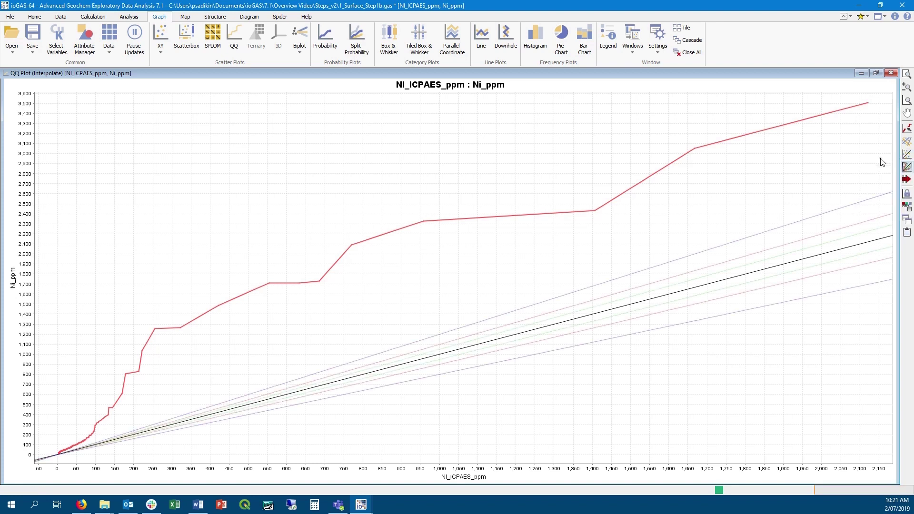
Step: Add an Ordinary Least Squares (OLS) regression line to the QQ plot and view the other regression types
left_click(907, 143)
left_click(909, 144)
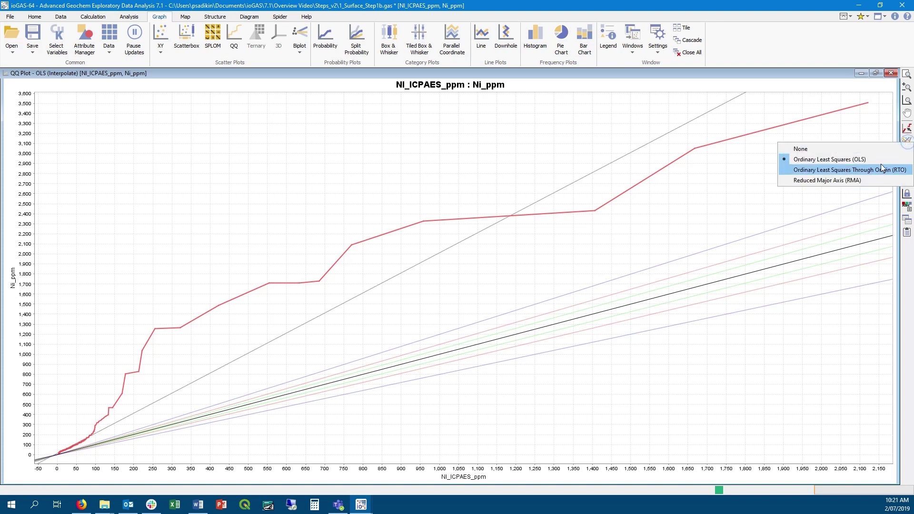
left_click(878, 137)
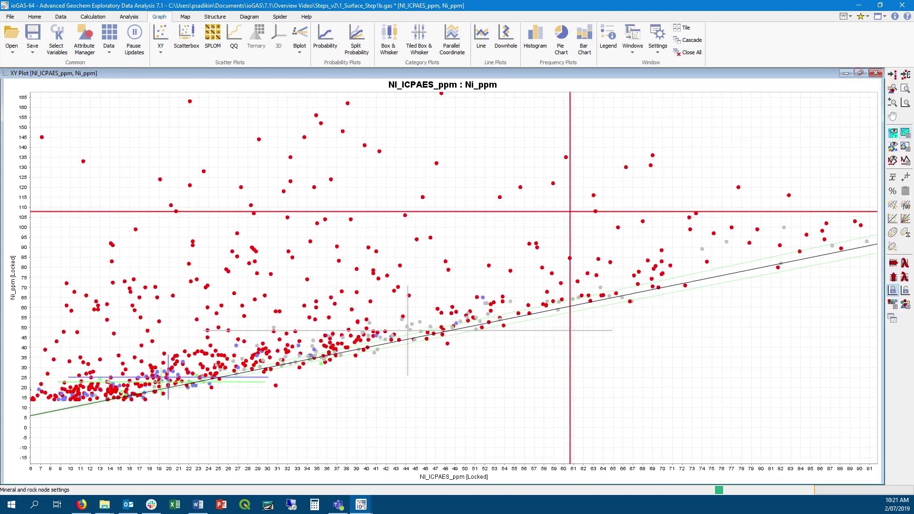
Step: Create a maximised Tukey scatterbox plot of NI_ICPAES_ppm against Ni_ppm with both axes logarithmic
left_click(186, 38)
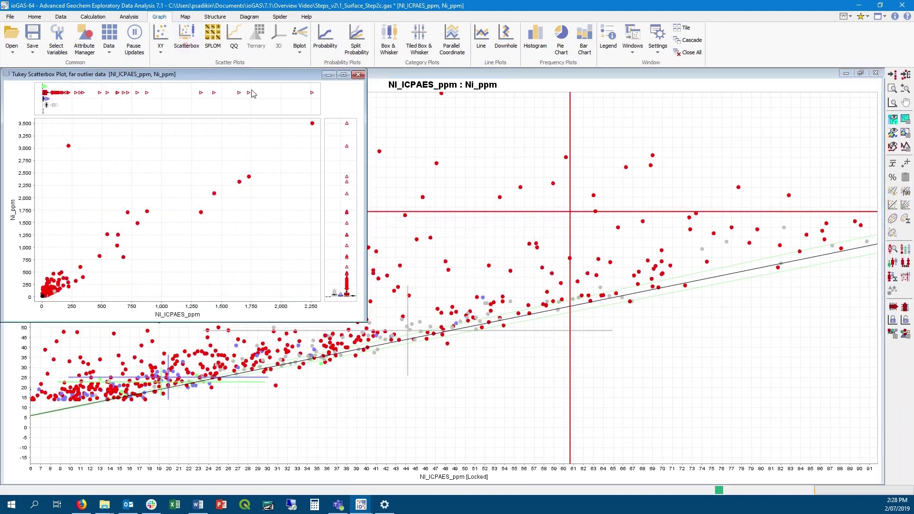
double_click(257, 76)
left_click(906, 306)
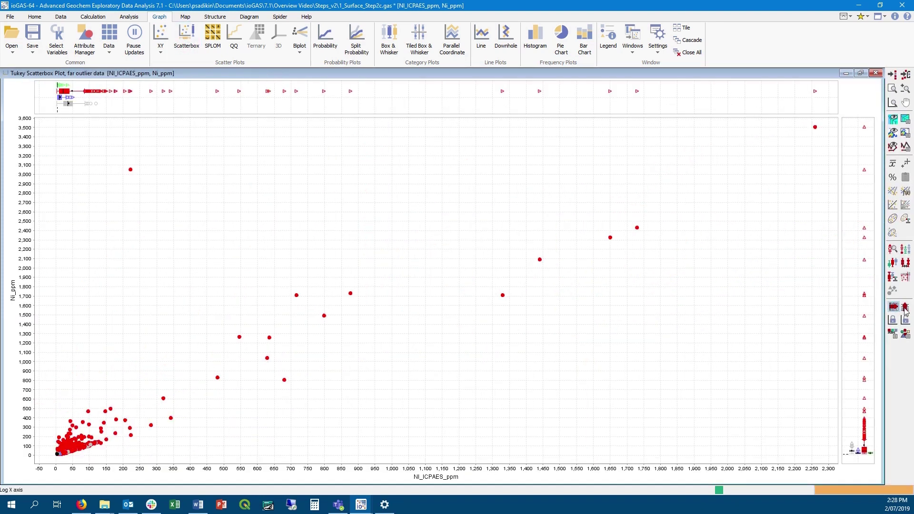
Step: Display the outlier threshold lines across the scatterbox plot and summarise the box plots for all visible data
left_click(906, 279)
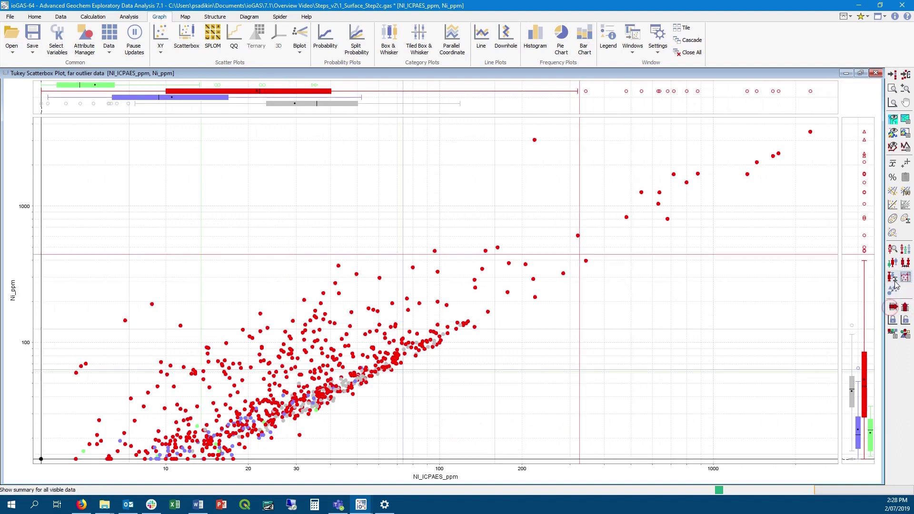
left_click(893, 277)
left_click(895, 282)
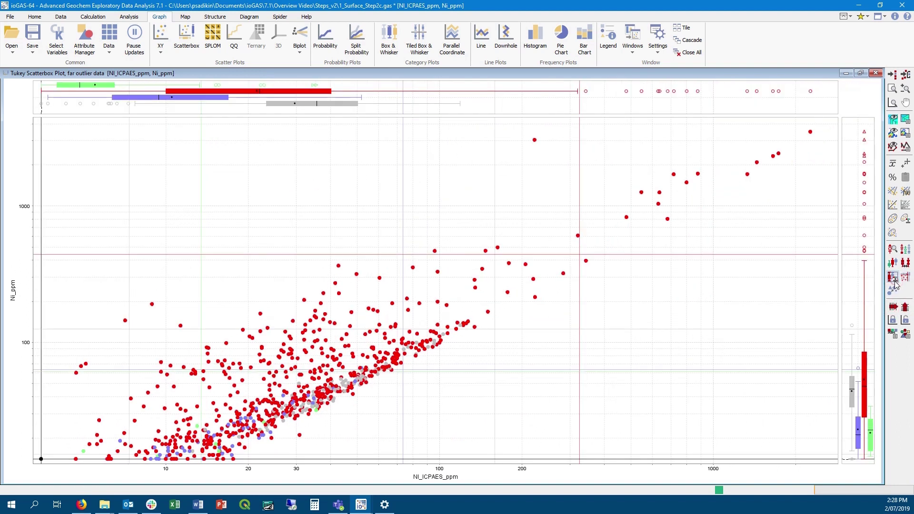
left_click(895, 284)
left_click(884, 310)
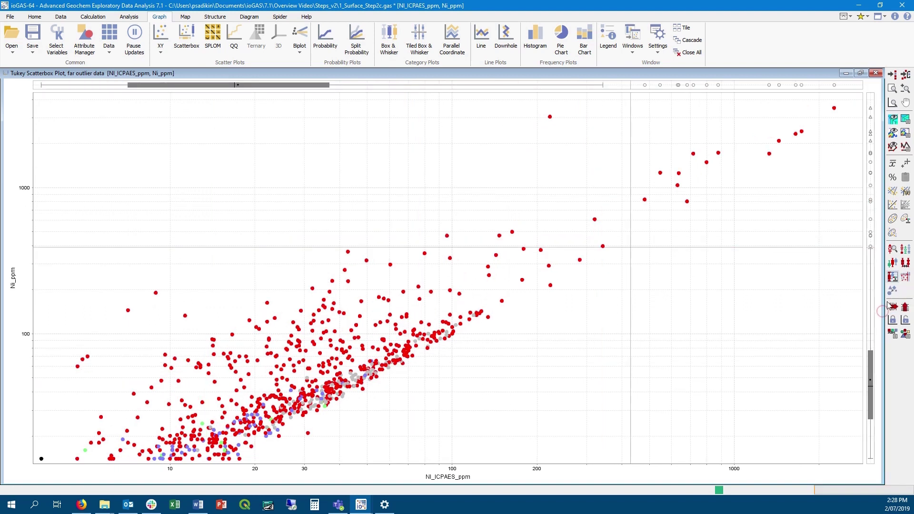
Step: Attribute the rows in size and shape by outlier status and place the floating legend over the scatterbox plot
left_click(893, 290)
left_click(426, 280)
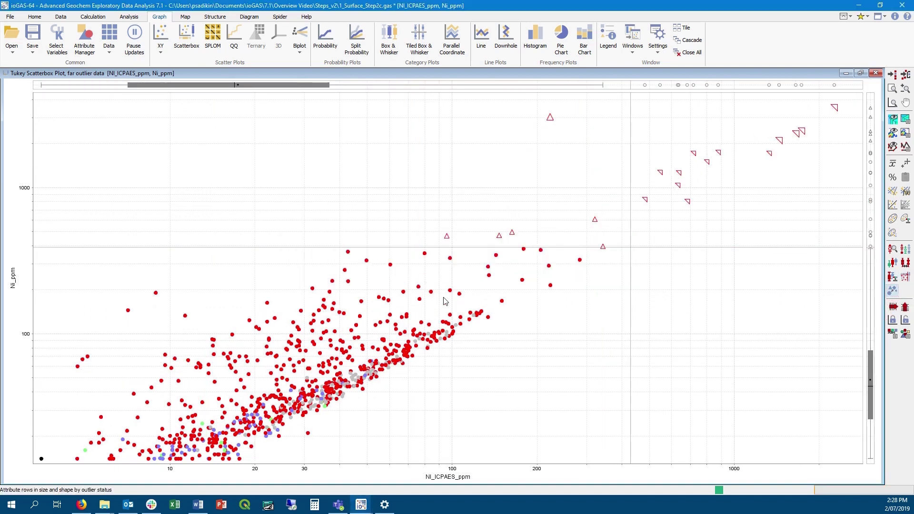
left_click(895, 16)
left_click_drag(777, 71, 688, 236)
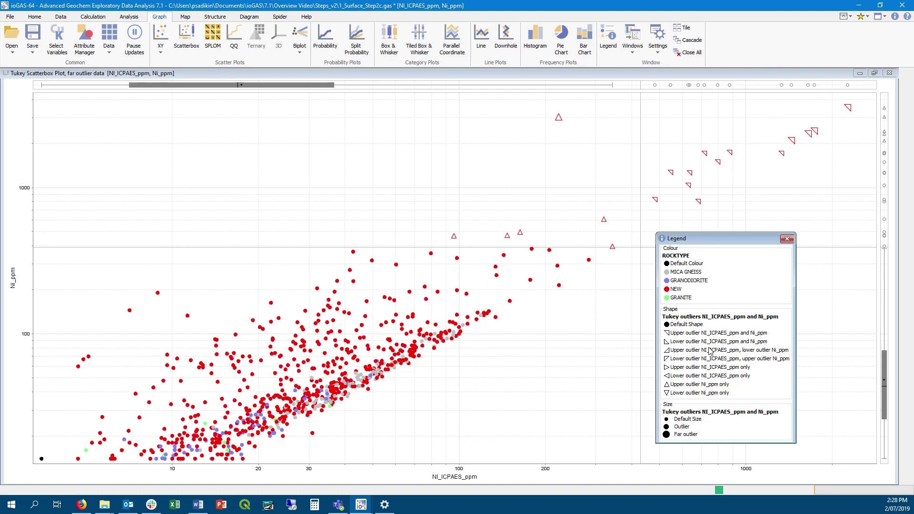
Step: Open the recent Alteration Box Plot (Total Fe) diagram and attribute the rows' shapes by its classification fields
left_click(251, 17)
left_click(188, 27)
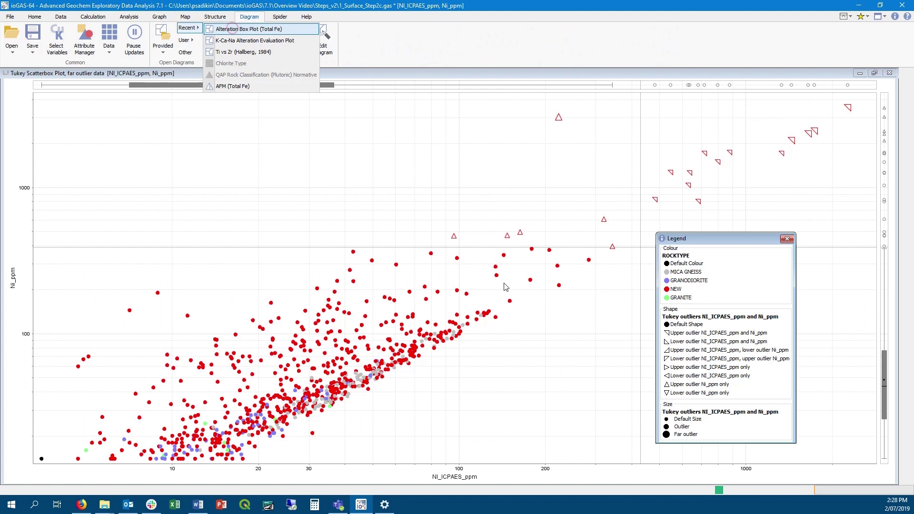
left_click(248, 30)
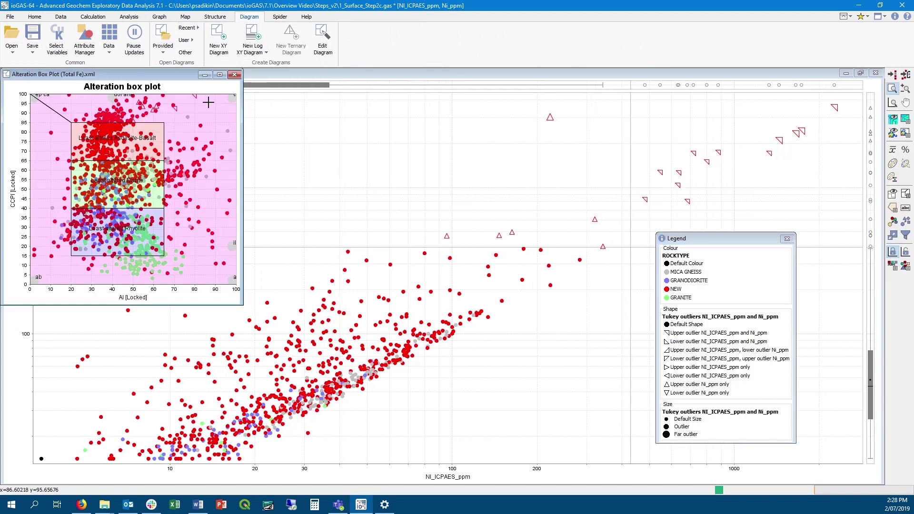
left_click(448, 274)
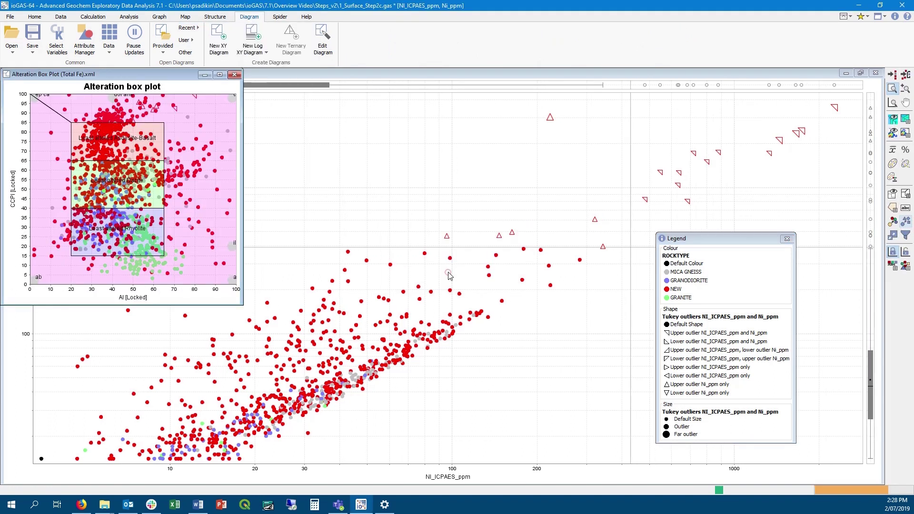
Step: Auto-attribute the point sizes by TiO2_pct in 10 Equal Ranges and maximise the alteration box plot
left_click(85, 49)
left_click(376, 324)
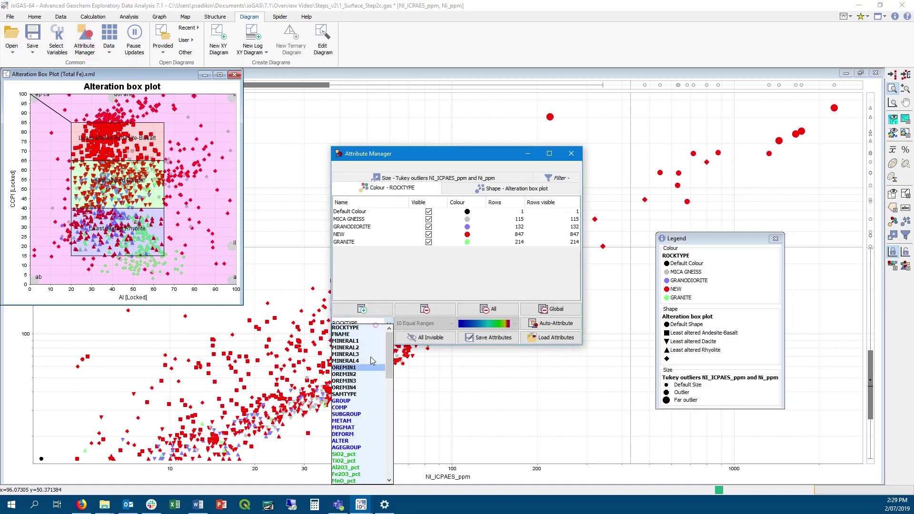
left_click(344, 461)
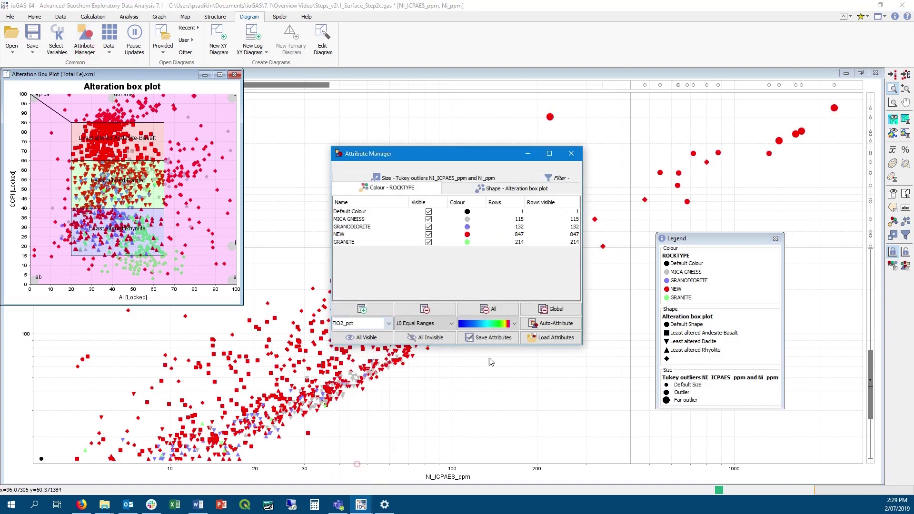
left_click(451, 180)
left_click(553, 324)
left_click(439, 278)
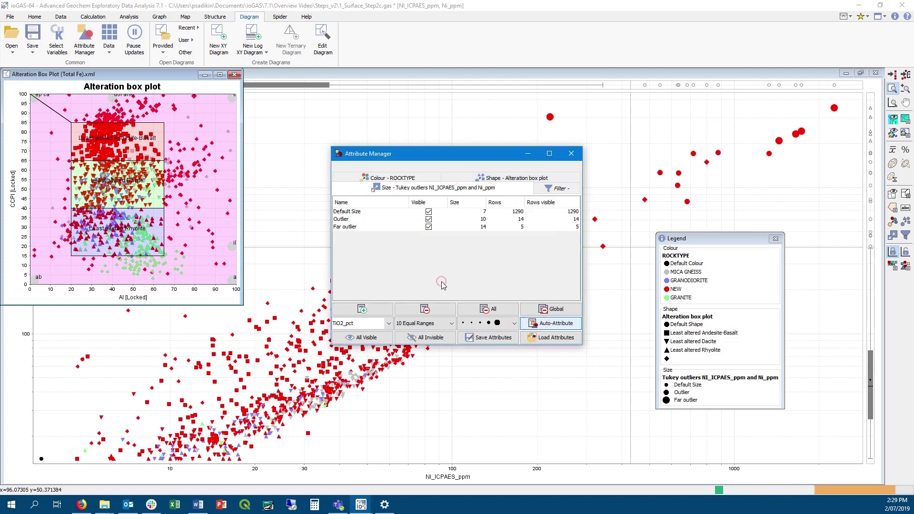
left_click(172, 75)
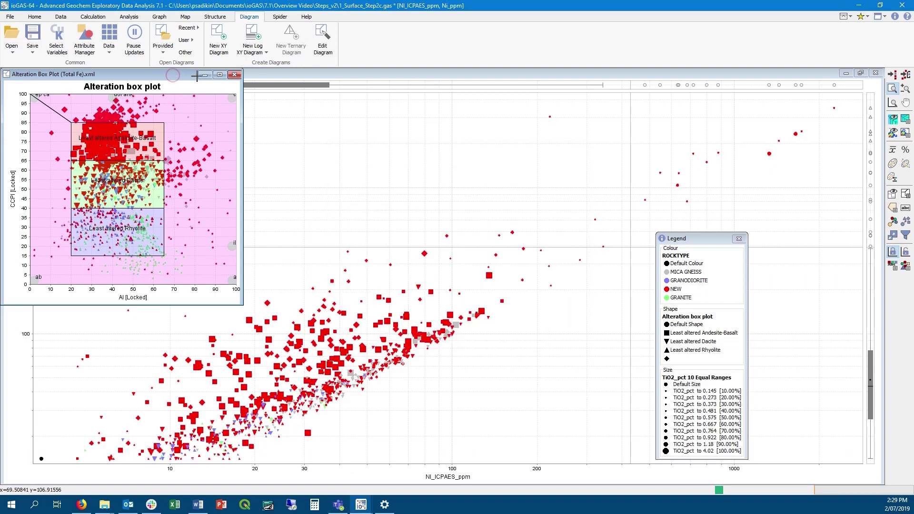
double_click(181, 75)
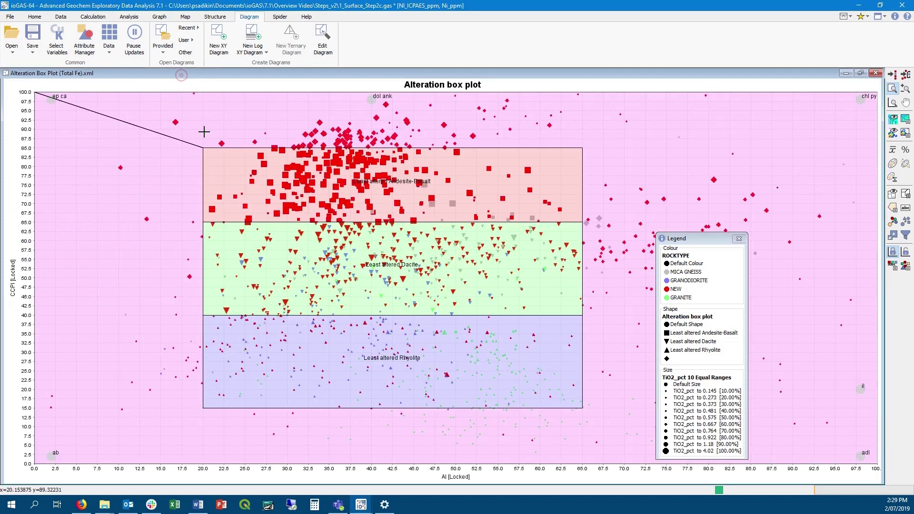
Step: Open the reference node selection and browse OSNACA deposit types including Porphyry Mo, Porphyry Sn, SHMS and Sediment Hosted Cu
left_click(905, 119)
left_click_drag(358, 86, 394, 90)
left_click(302, 120)
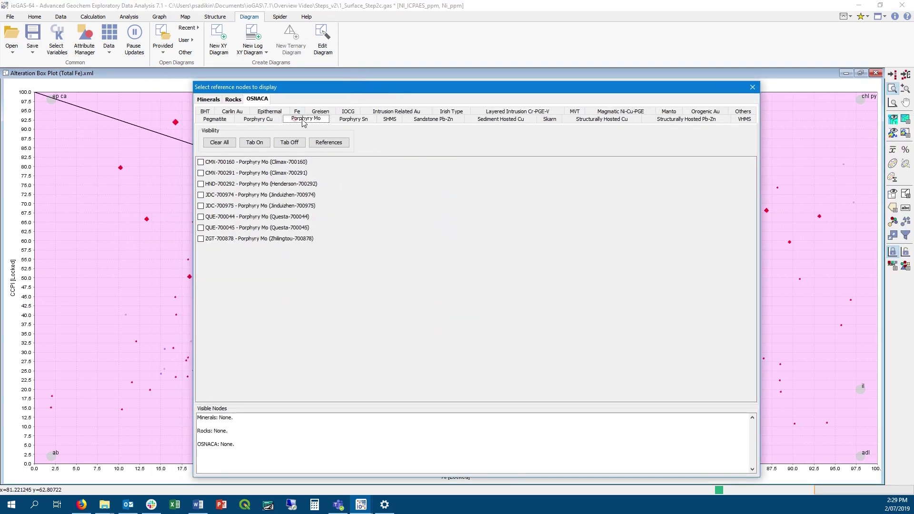
left_click(353, 121)
left_click(387, 123)
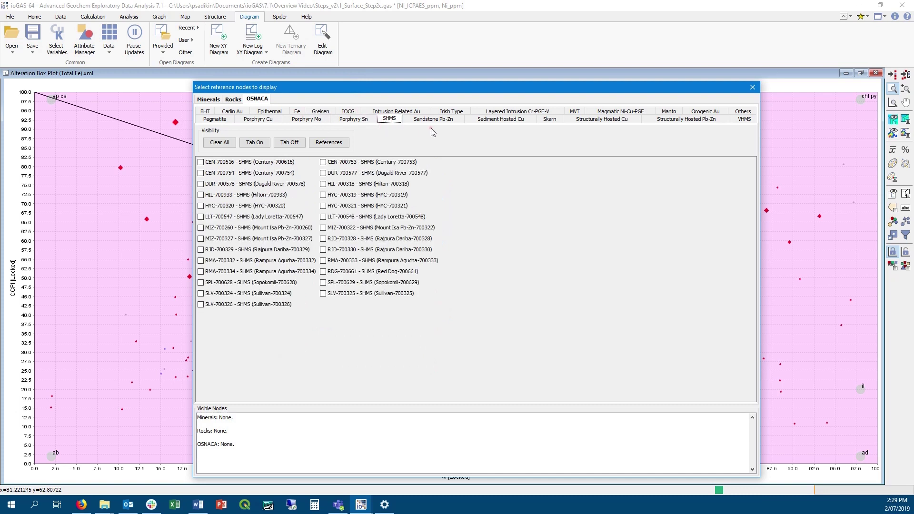
left_click(456, 122)
left_click(488, 120)
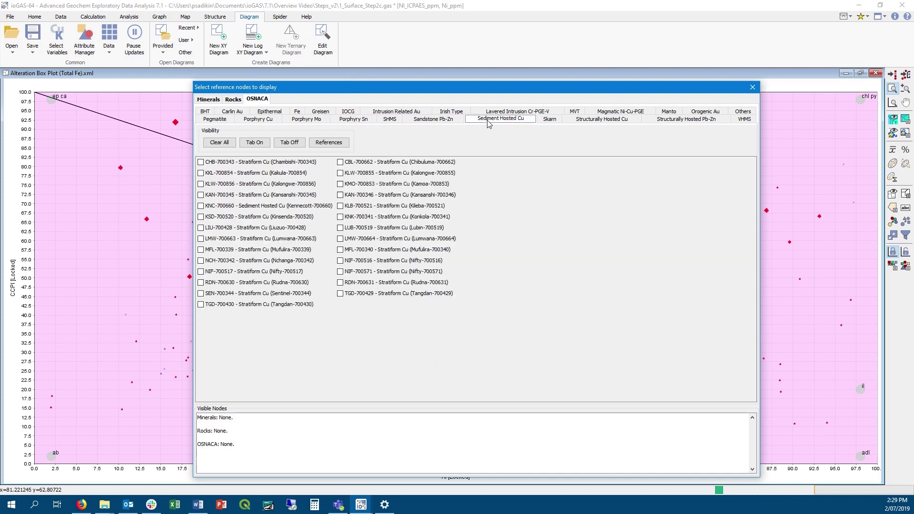
Step: Turn on all OSNACA Porphyry Cu reference nodes and review their reference descriptions
left_click(269, 121)
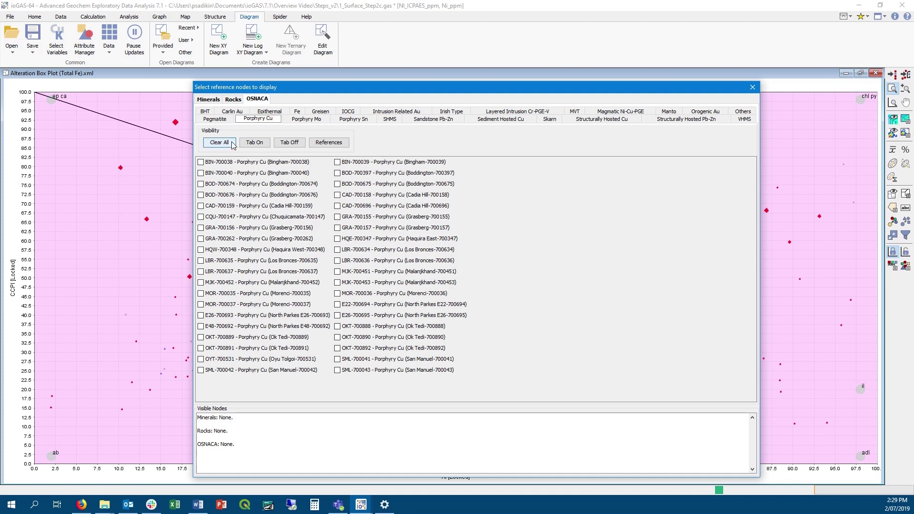
left_click(260, 144)
left_click(325, 143)
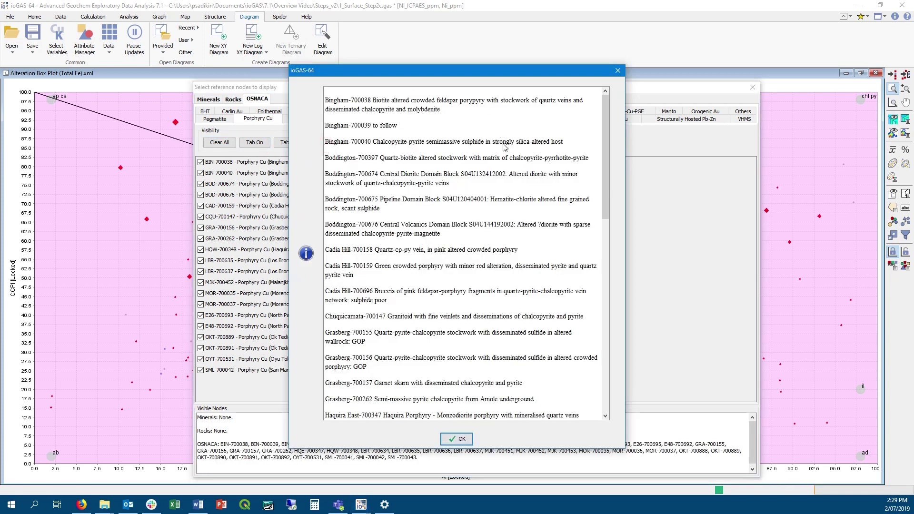
scroll(504, 147, "down", 10)
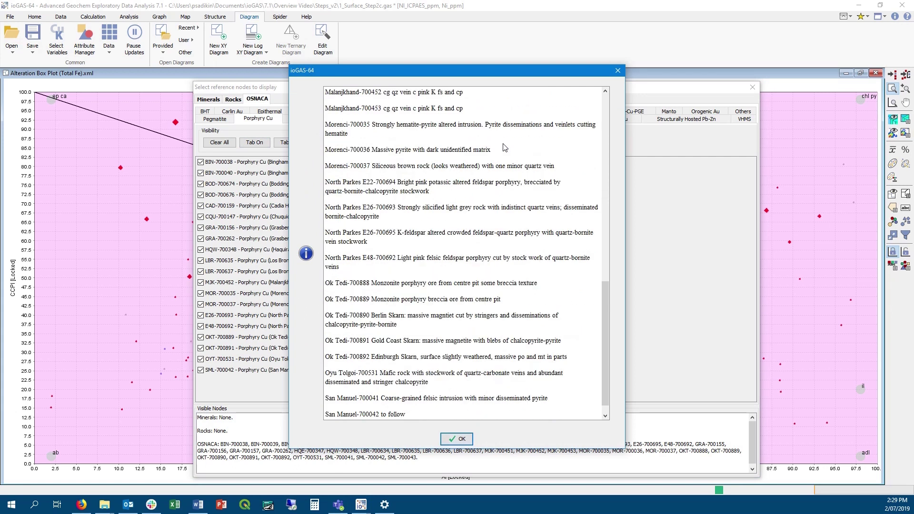
scroll(505, 147, "up", 10)
left_click(457, 440)
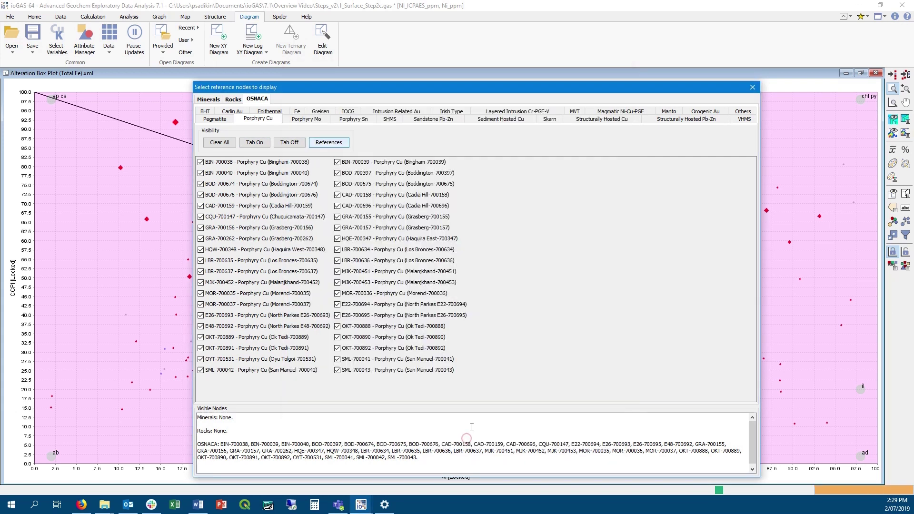
left_click(752, 89)
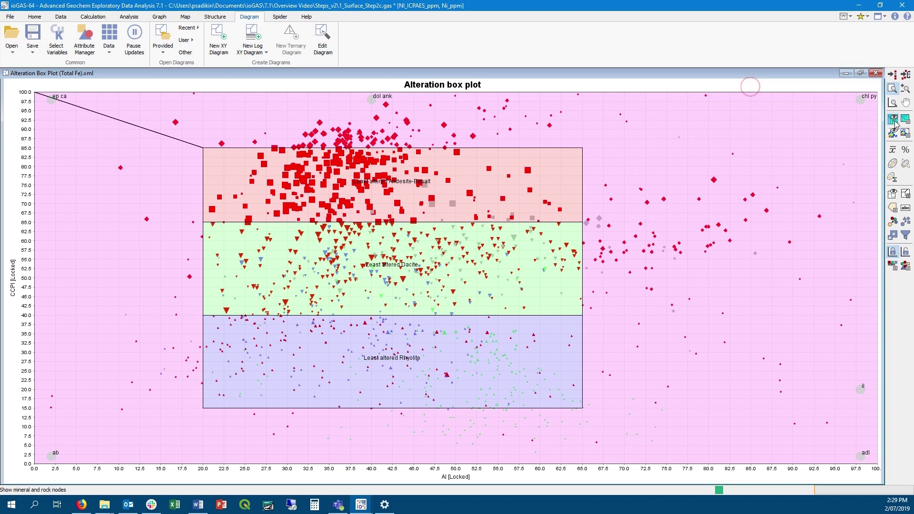
Step: Show the Porphyry Cu nodes on the alteration box plot and switch their labels to deposit type with sample name
left_click(894, 121)
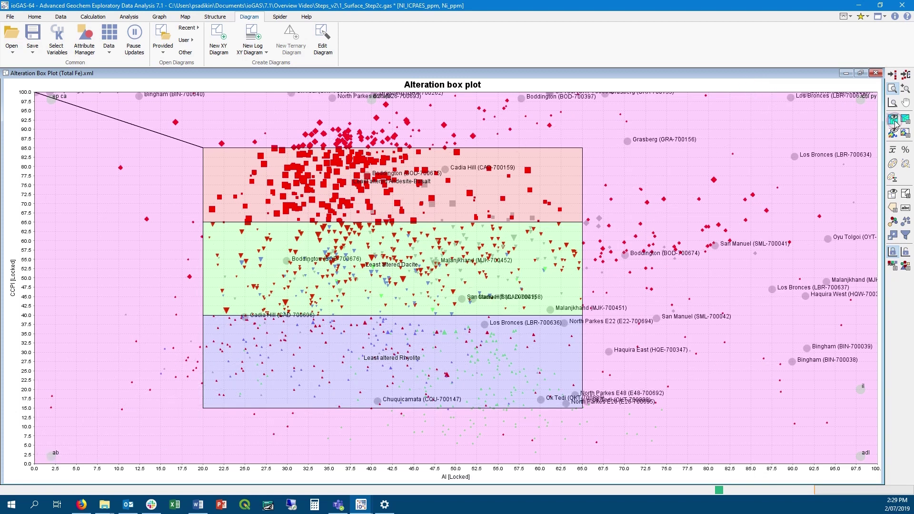
left_click_drag(696, 261, 650, 302)
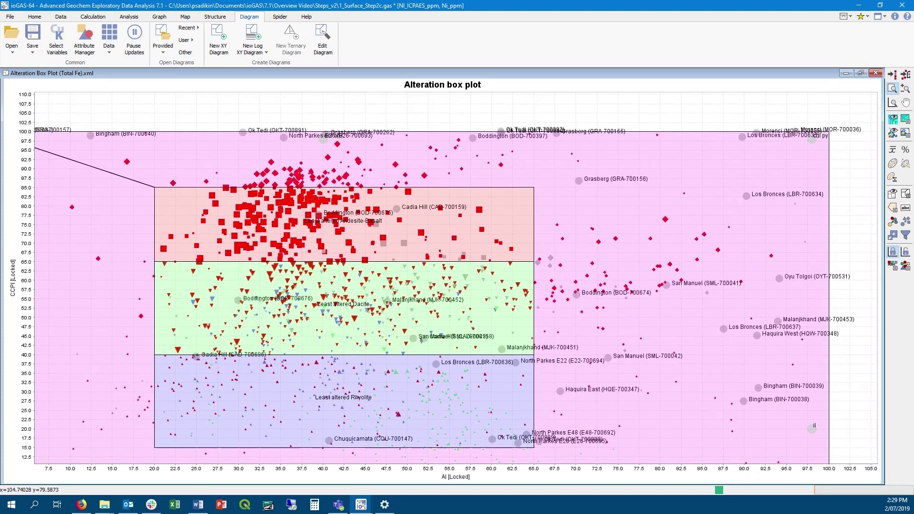
left_click(894, 121)
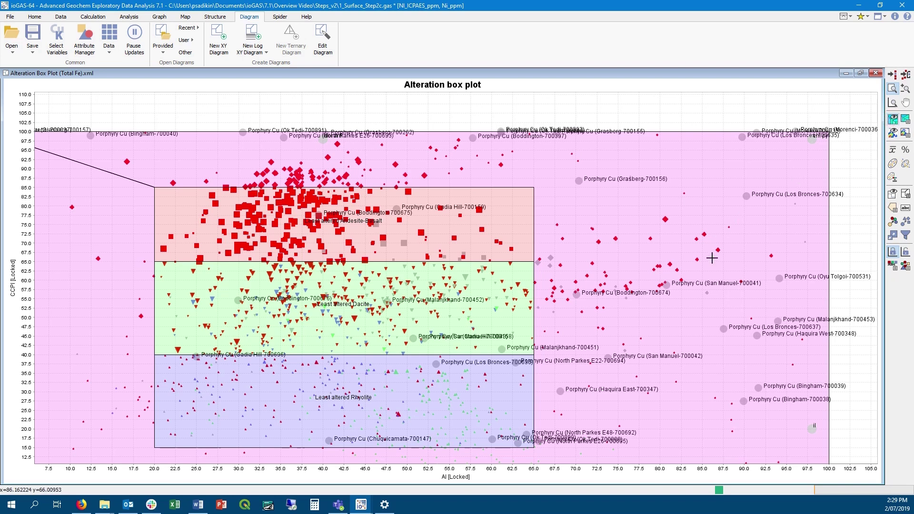
Step: Show item labels for the samples on the alteration box plot through the rendering settings
scroll(639, 293, "up", 3)
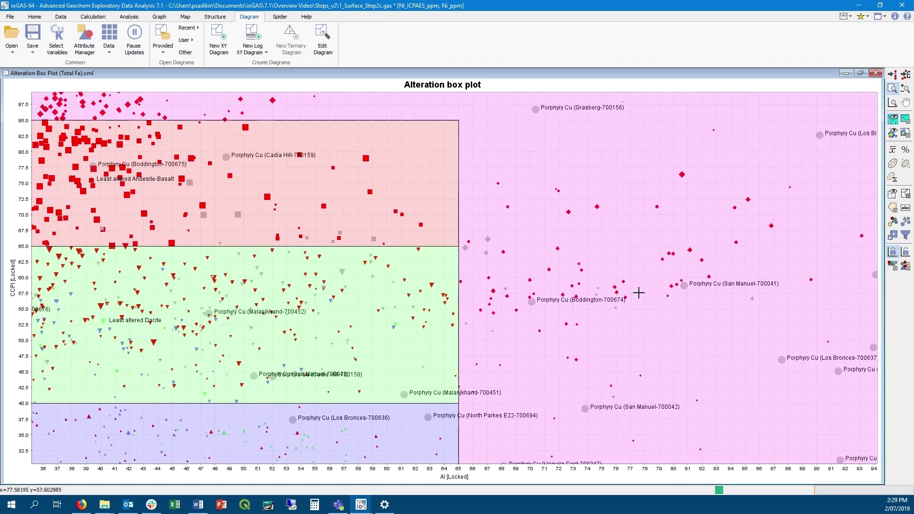
left_click(906, 265)
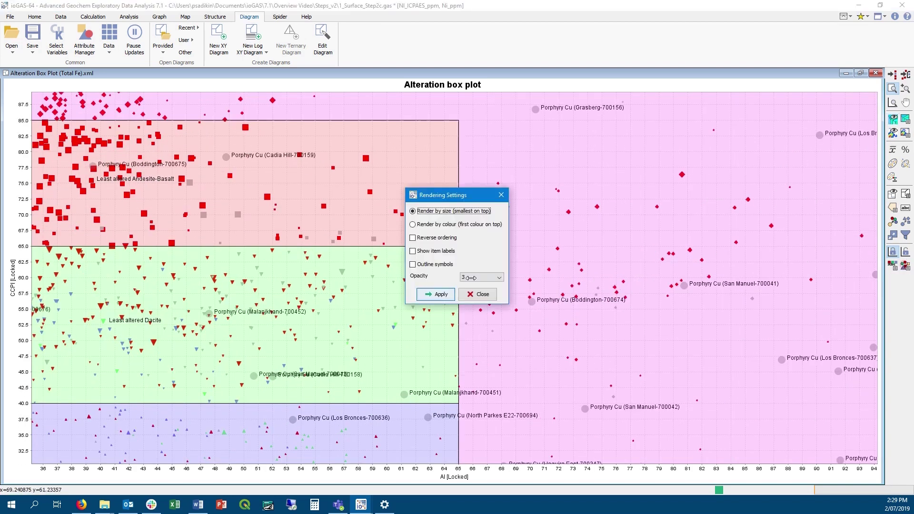
left_click(413, 251)
left_click(435, 294)
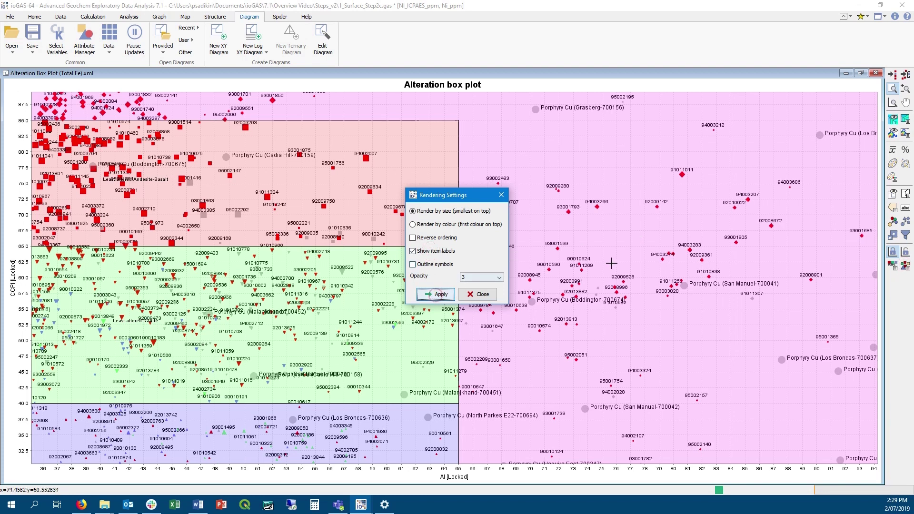
left_click(482, 299)
Step: Set ROCKTYPE as the sample label and review the special column assignments in the column properties
left_click(61, 17)
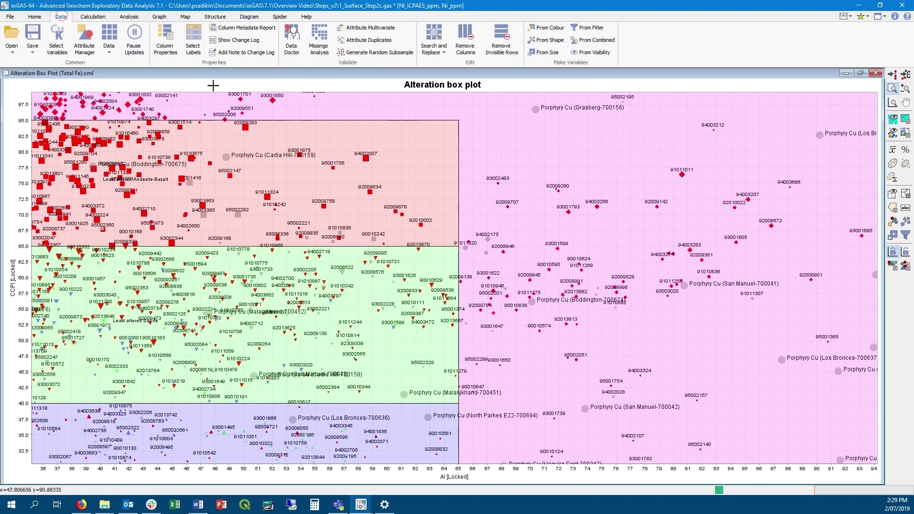
left_click(190, 48)
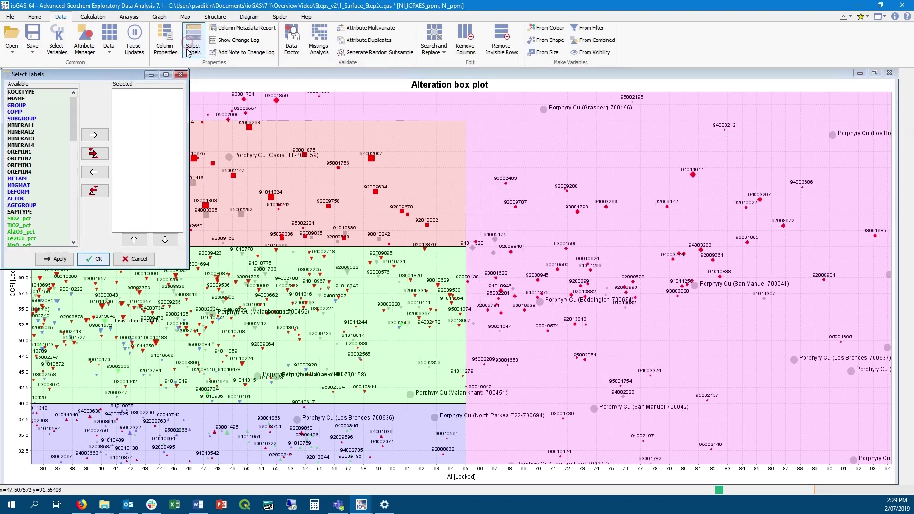
double_click(48, 92)
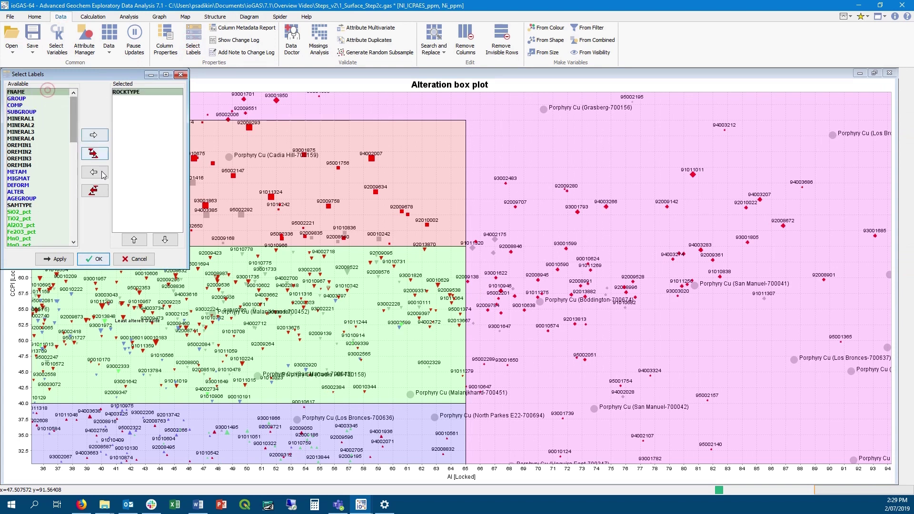
left_click(95, 260)
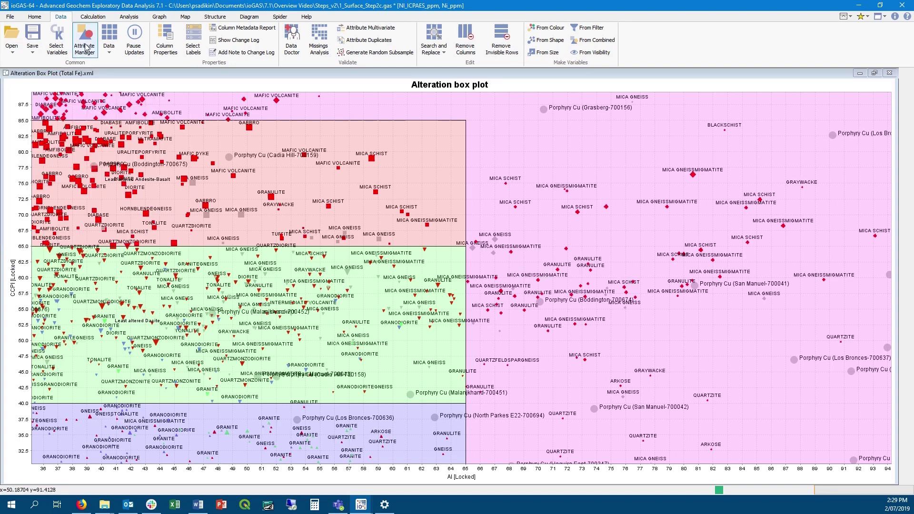
left_click(169, 45)
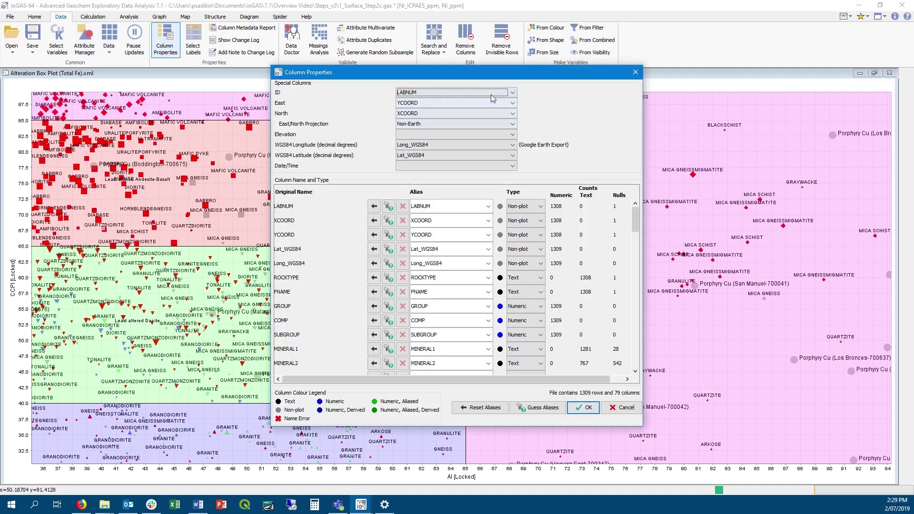
left_click(637, 73)
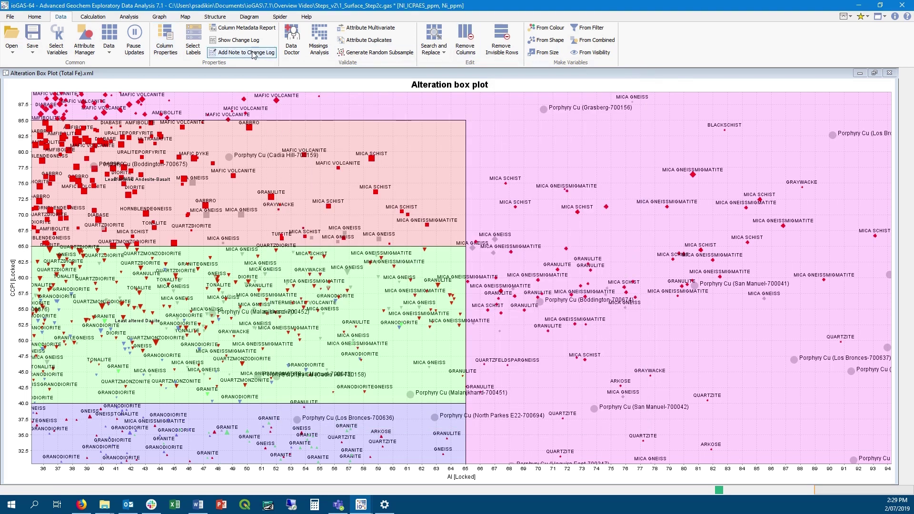
Step: Create a maximised bar chart with the legend beside it and cycle its attribute type through shape and size back to ROCKTYPE colour
left_click(166, 17)
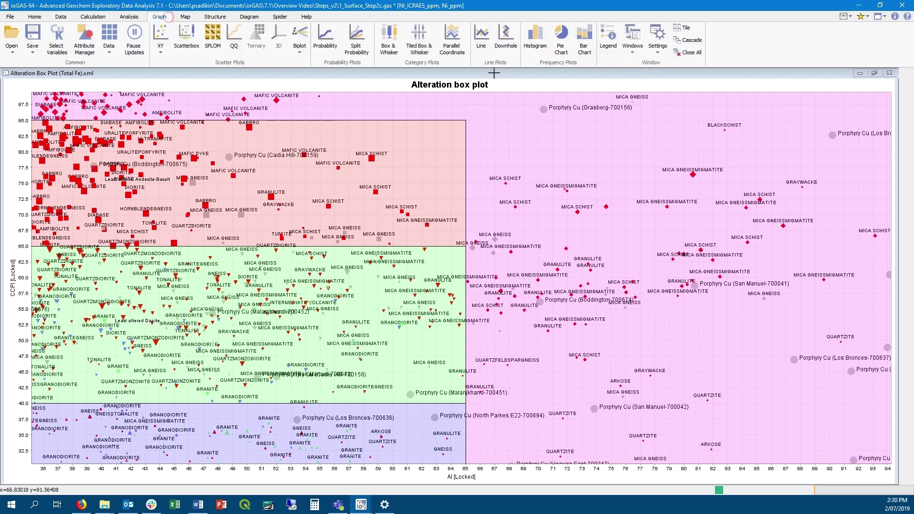
left_click(585, 52)
left_click(310, 73)
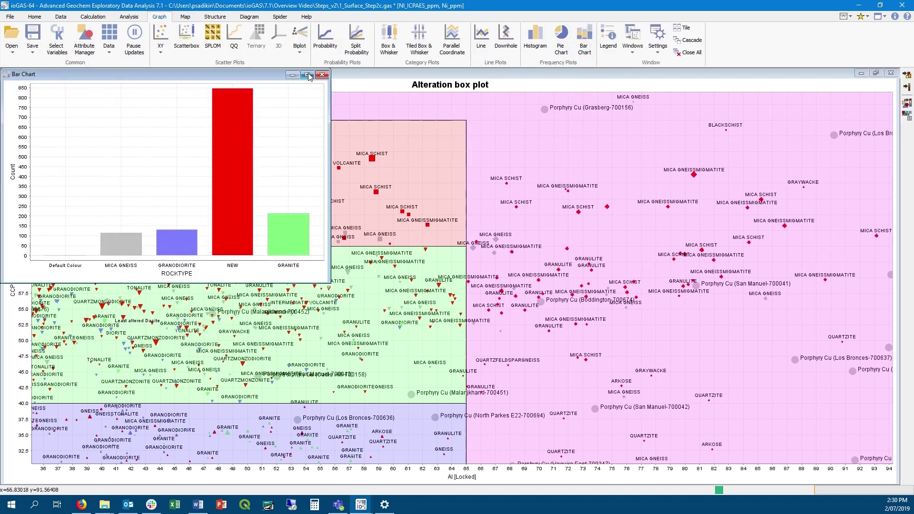
left_click_drag(815, 76, 760, 78)
left_click(908, 103)
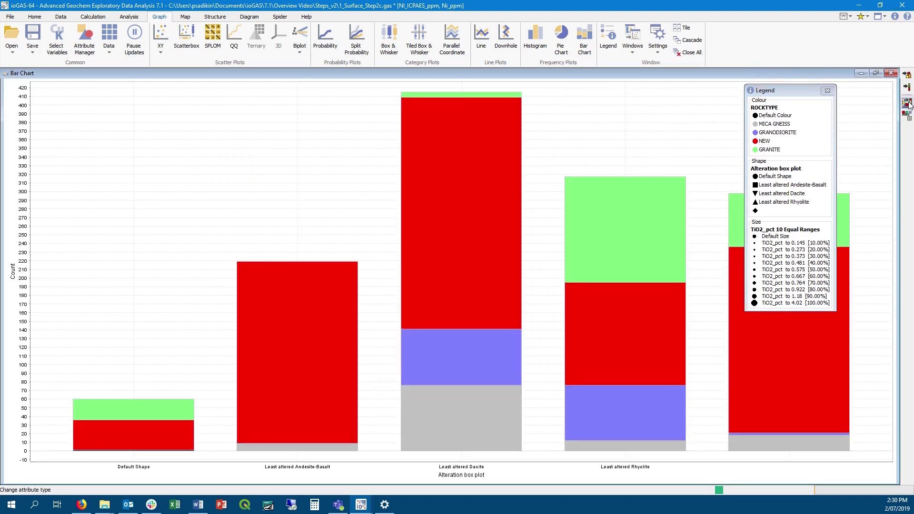
left_click(908, 104)
left_click(908, 104)
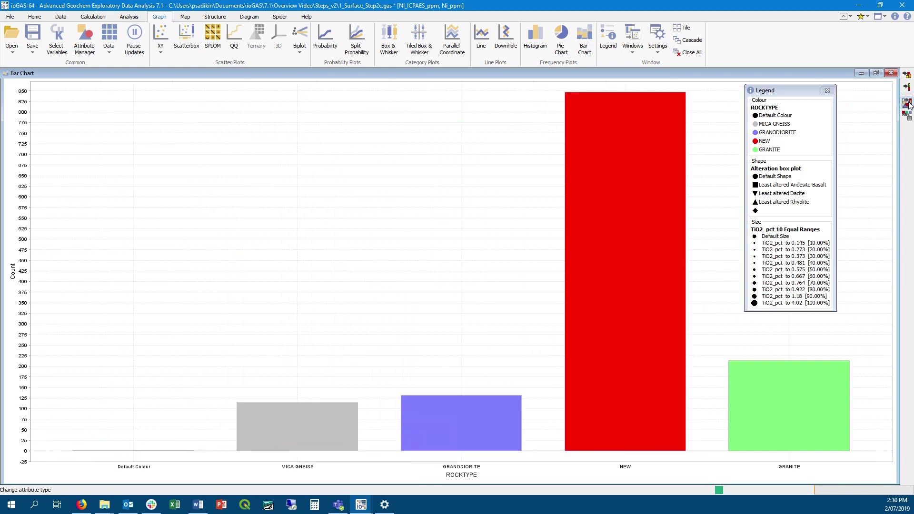
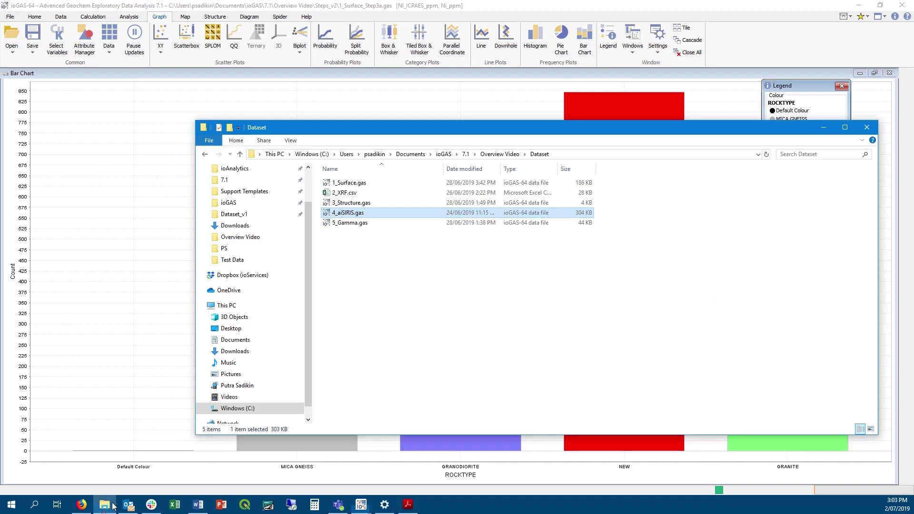
Step: Load 4_aiSIRIS.gas from the Dataset folder into ioGAS and bring up its histograms
mouse_move(350, 213)
left_mouse_down()
mouse_move(119, 209)
mouse_move(359, 213)
left_mouse_up()
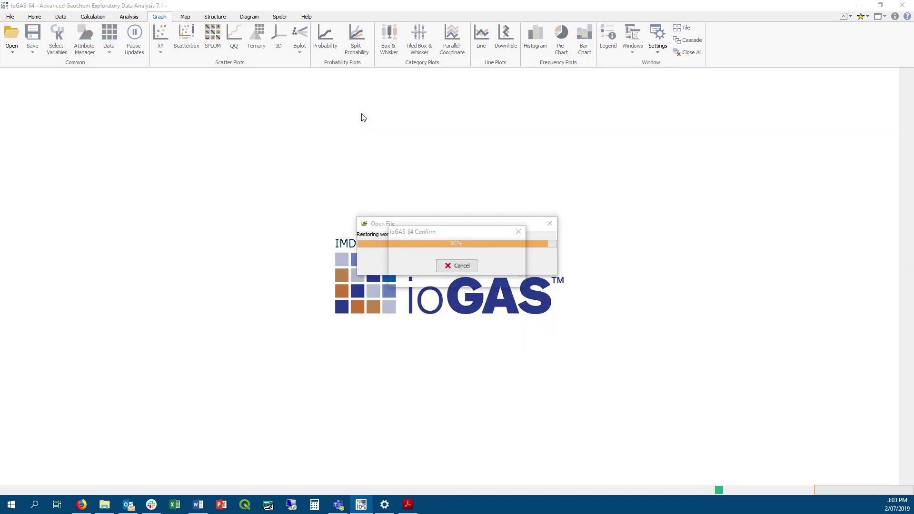
key("Return")
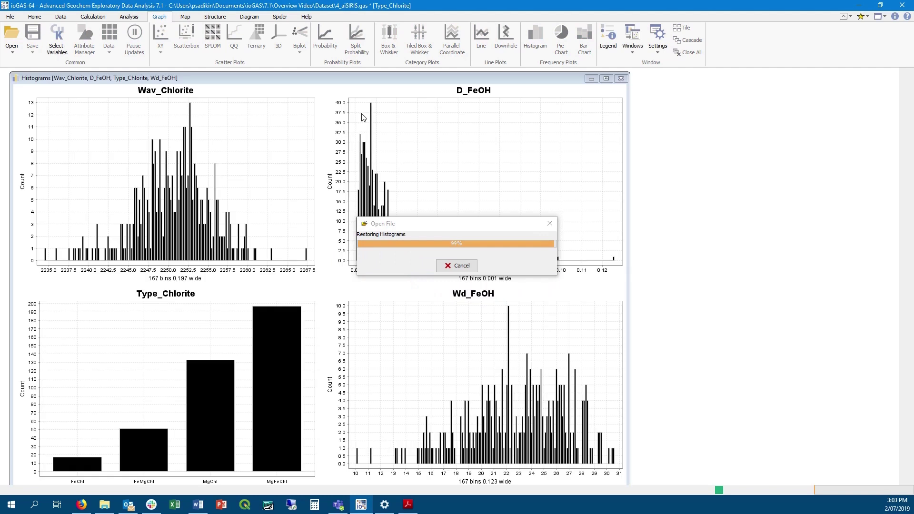
left_click(361, 85)
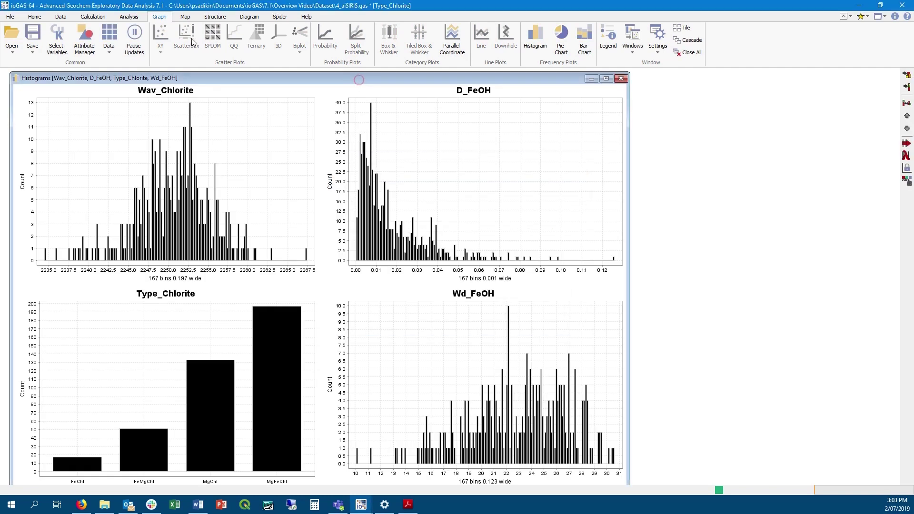
Step: Open the provided aiSIRIS Chlorite Type diagram and place it with the legend beside the histograms
left_click(250, 17)
left_click(165, 47)
mouse_move(162, 64)
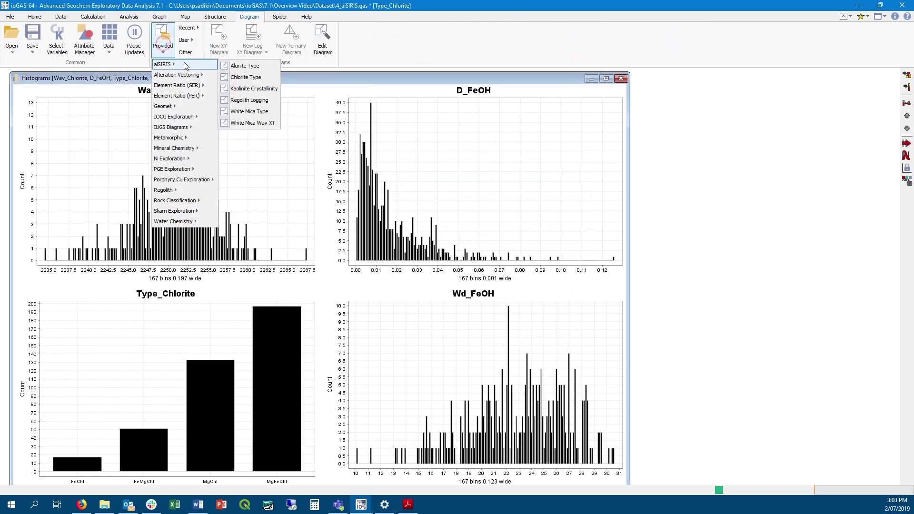
left_click(252, 78)
key("Return")
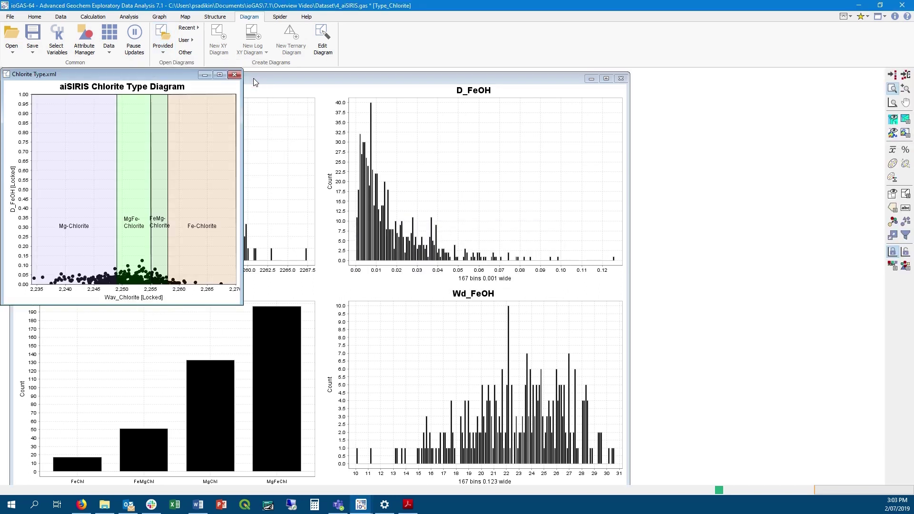
left_click_drag(808, 179, 808, 180)
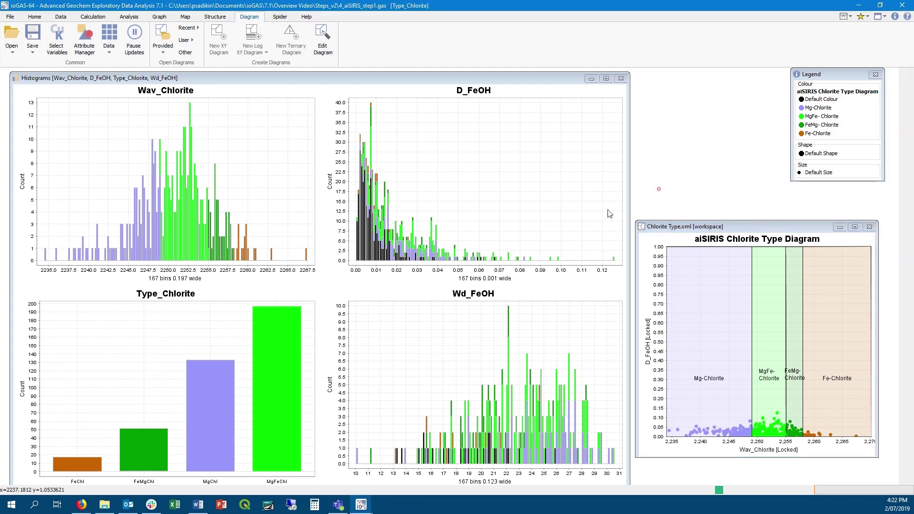
Step: Load 3_Structure.gas from the Dataset folder and review its alpha, beta and gamma angle columns in the data table
left_click(113, 506)
left_click(352, 203)
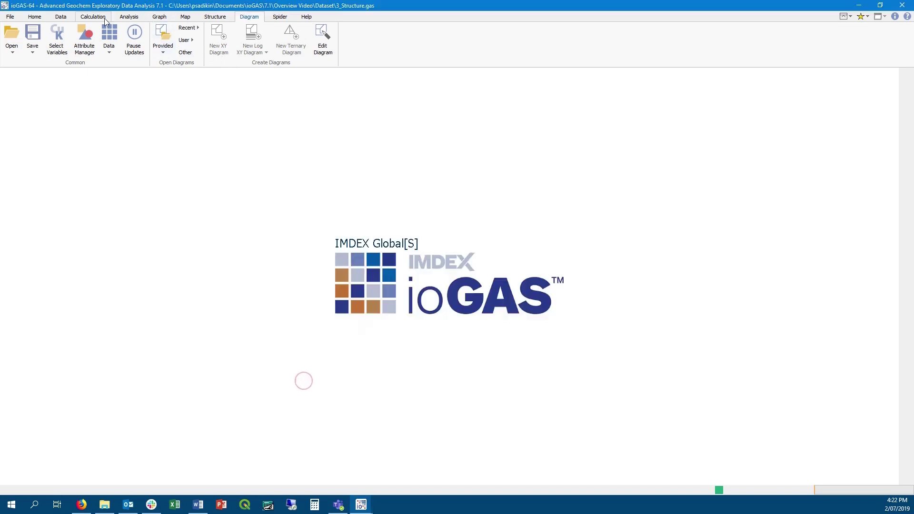
scroll(62, 24, "up", 1)
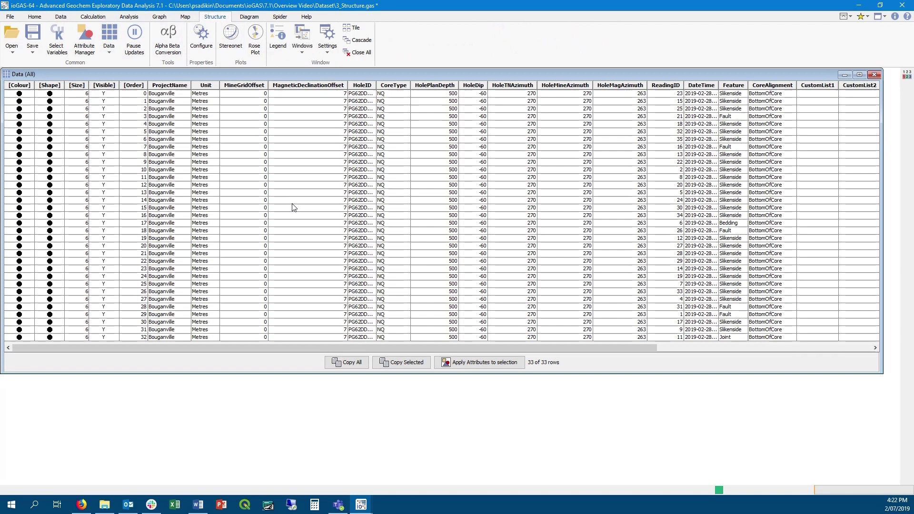
scroll(748, 330, "right", 5)
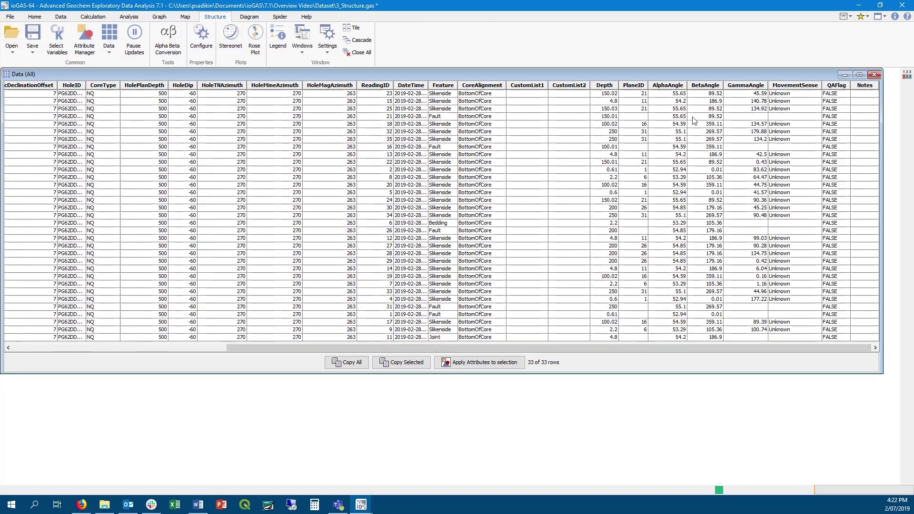
left_click(875, 75)
Step: Set up an alpha/beta to dip/dip direction conversion from AlphaAngle and BetaAngle, with gamma measured from the orientation line (IQ-LOGGER)
left_click(168, 40)
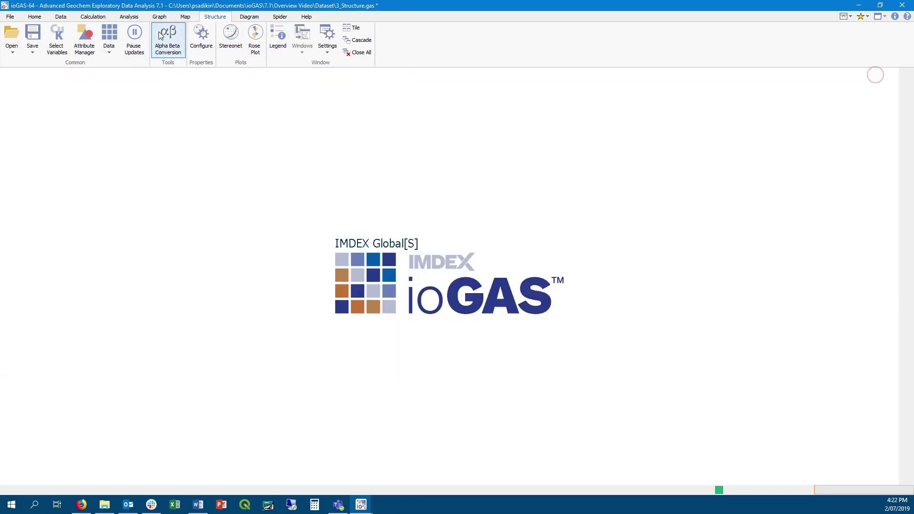
left_click(511, 240)
left_click(511, 241)
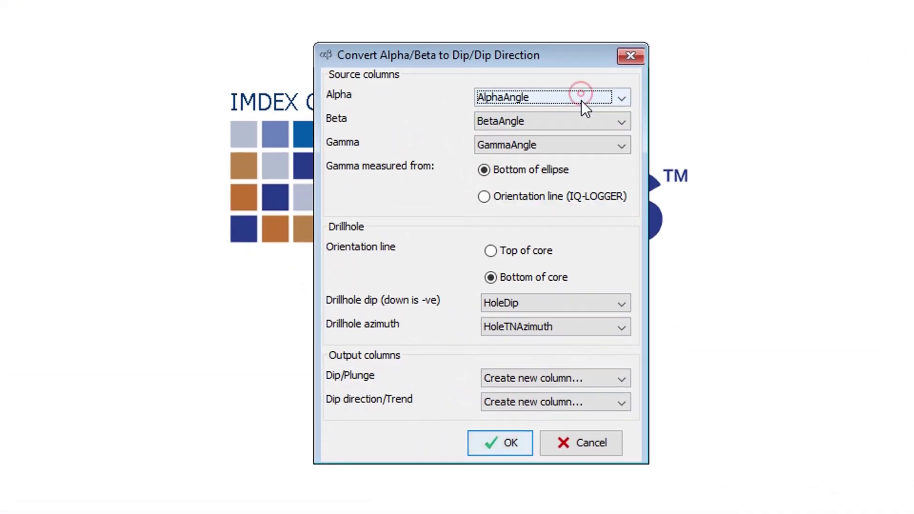
left_click(544, 198)
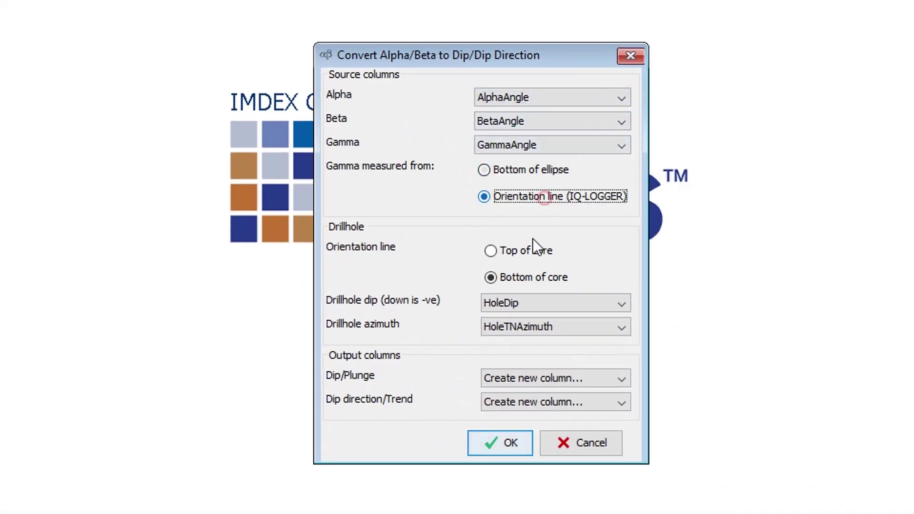
Step: Run the conversion into new Dip and Dip Direction columns and check their values in the data table
left_click(514, 448)
left_click(445, 164)
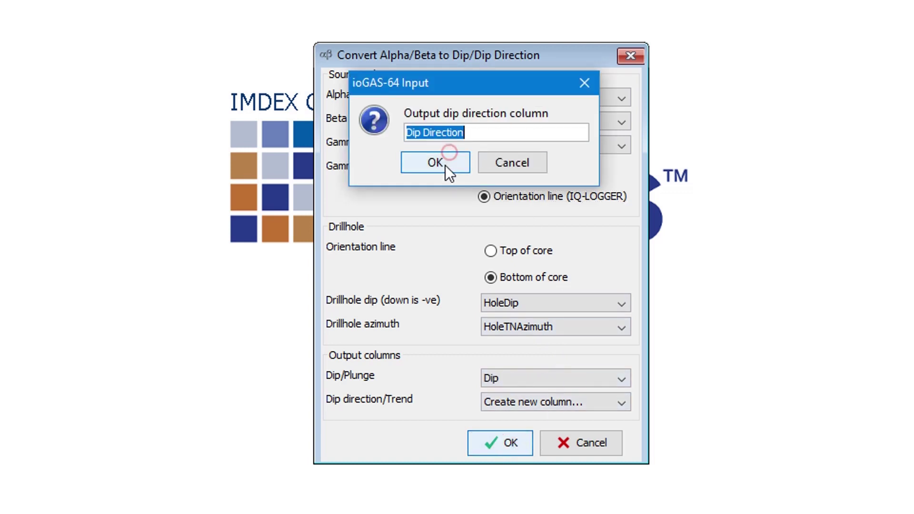
left_click(444, 165)
left_click(475, 181)
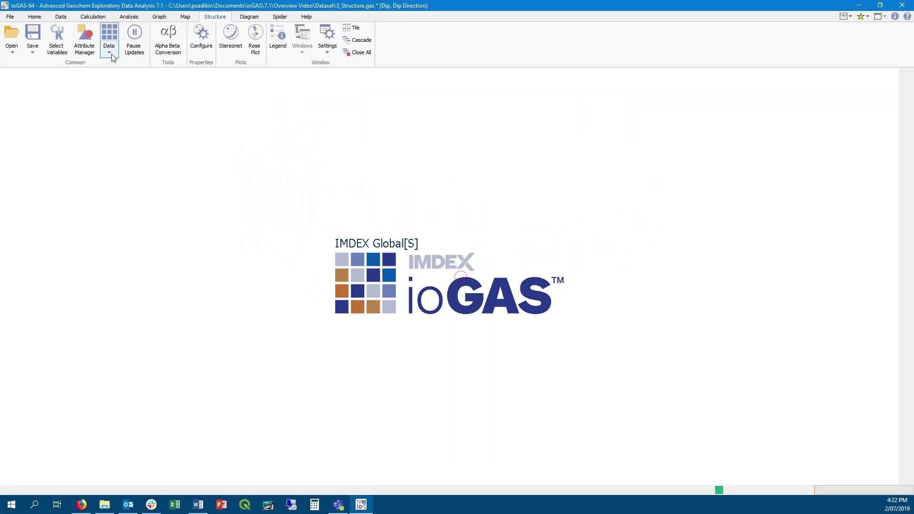
left_click(109, 52)
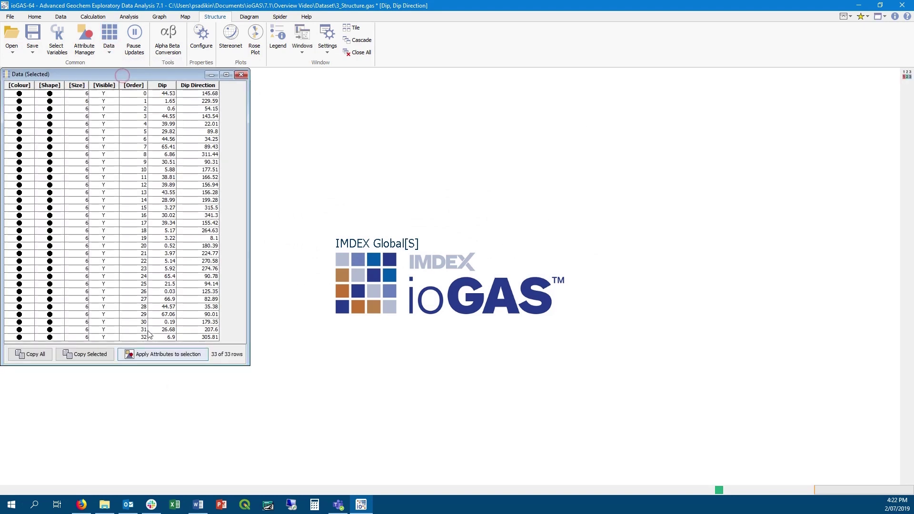
left_click(241, 75)
Step: Create a stereonet with Feature as the structure type column, planes shown as both great circles and poles, and Slikenside assigned as a line
left_click(231, 38)
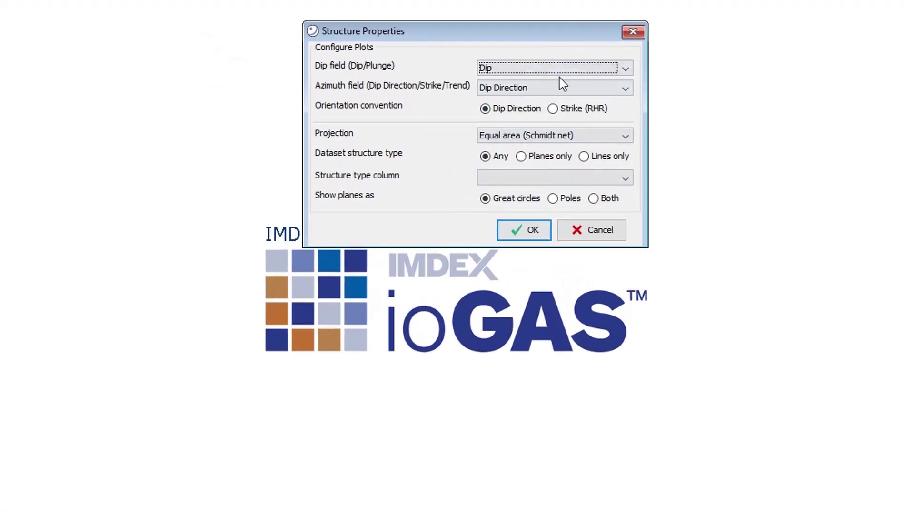
left_click(556, 177)
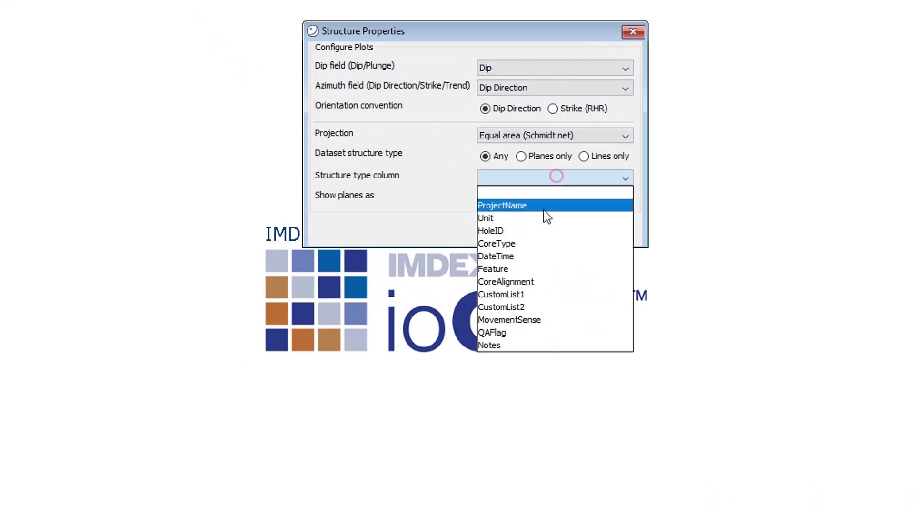
left_click(516, 267)
left_click(593, 197)
left_click(381, 247)
double_click(382, 247)
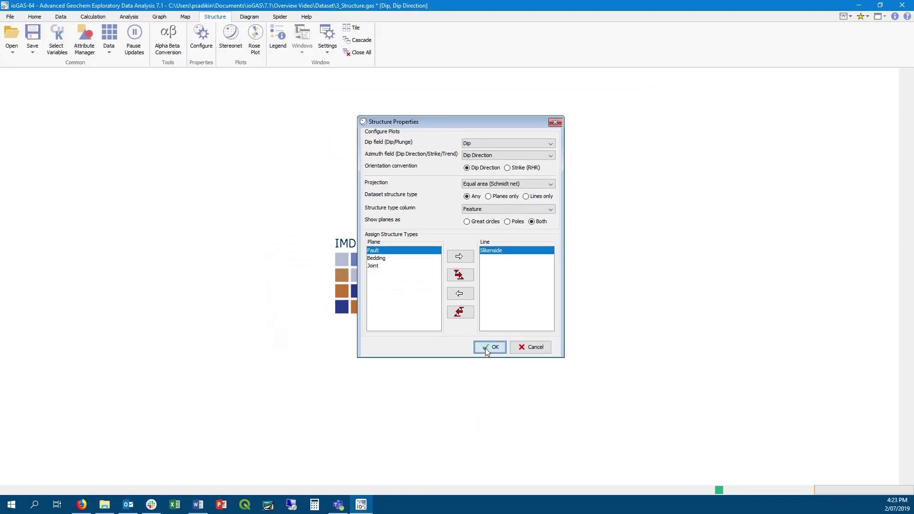
left_click(486, 349)
Step: Enlarge the stereonet window and add one roughly east-west plane and two lines near the centre of the net
left_click_drag(271, 343, 469, 482)
left_click(893, 119)
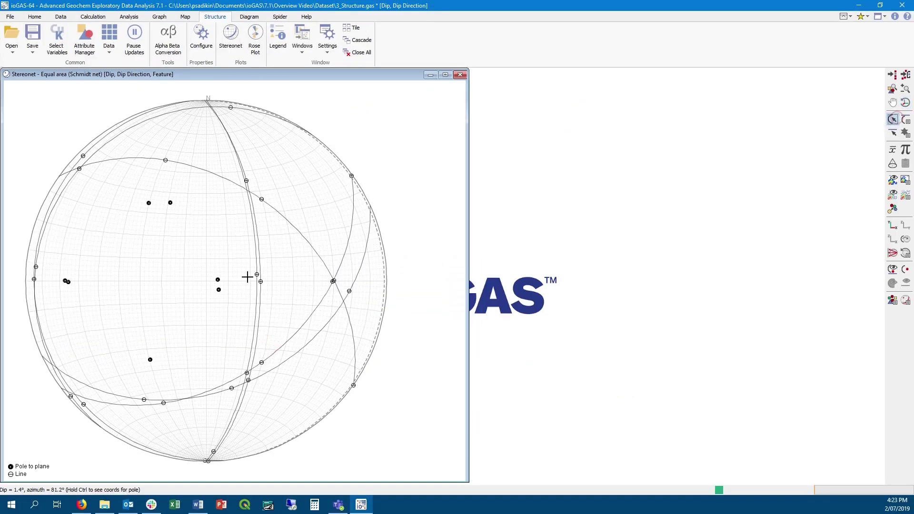
left_click(206, 261)
left_click(892, 134)
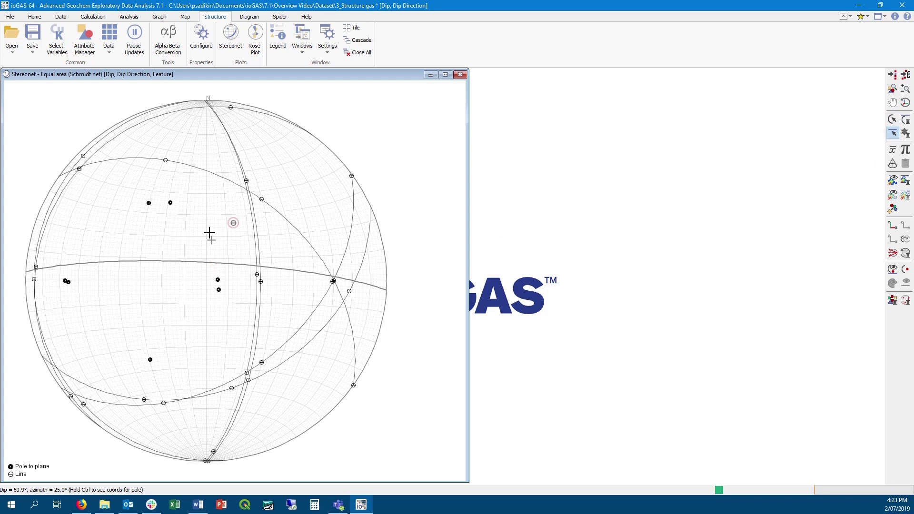
left_click(168, 269)
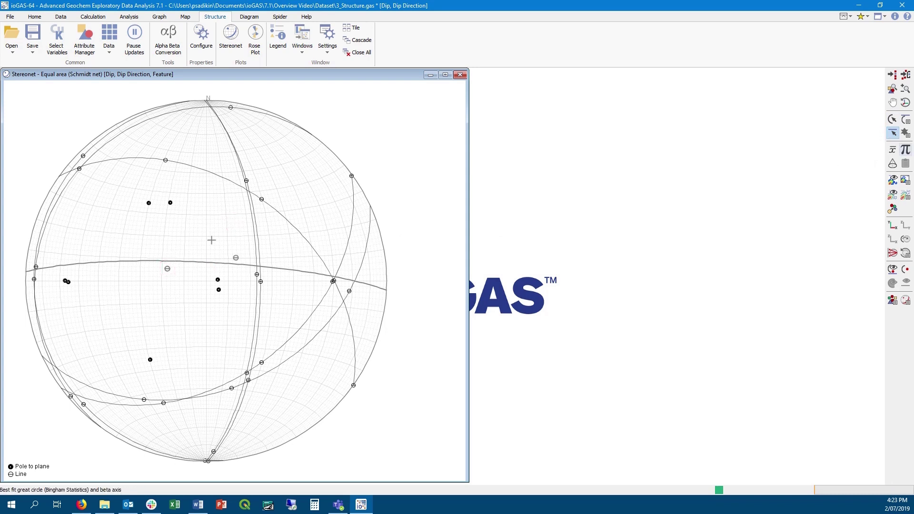
Step: Place a user line near the net's centre, and enter another user line with plunge 65 and trend 33
left_click(906, 119)
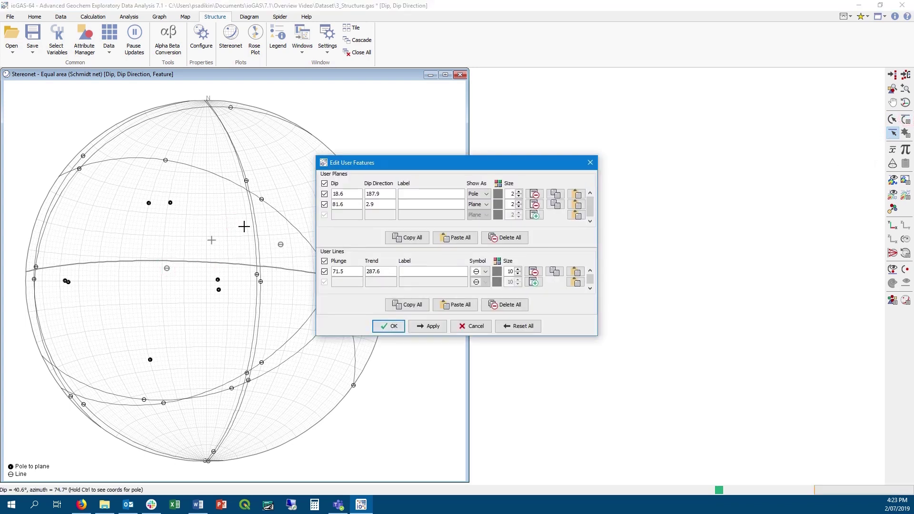
left_click(236, 228)
left_click(543, 292)
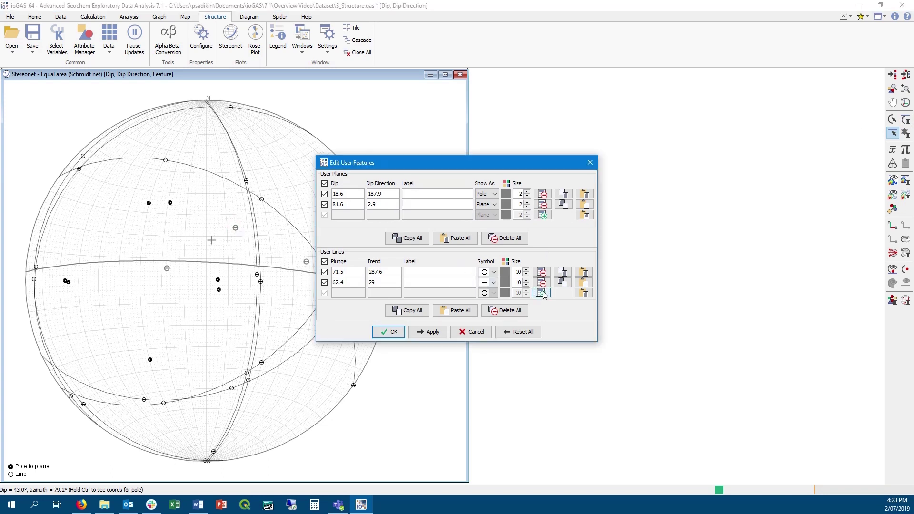
left_click(346, 293)
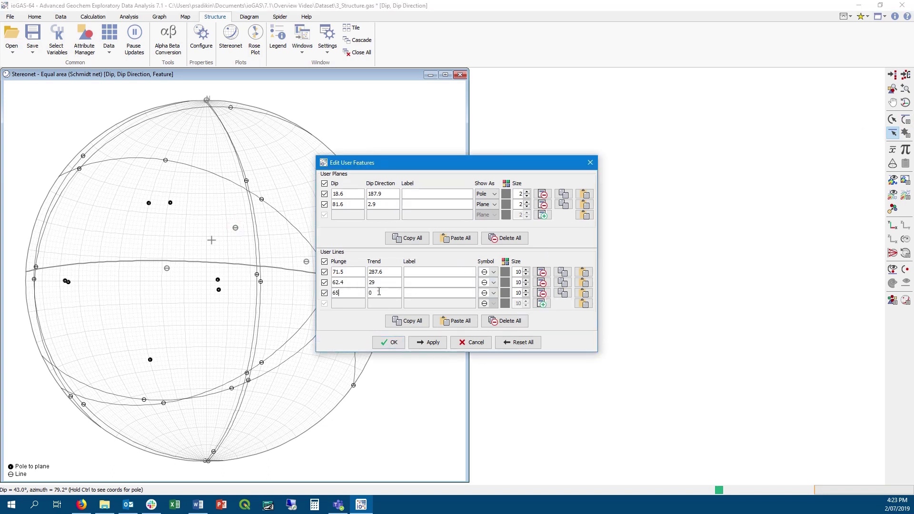
Step: Add a user plane with dip 85 and dip direction 165, shown as both plane and pole
left_click(539, 217)
left_click(348, 215)
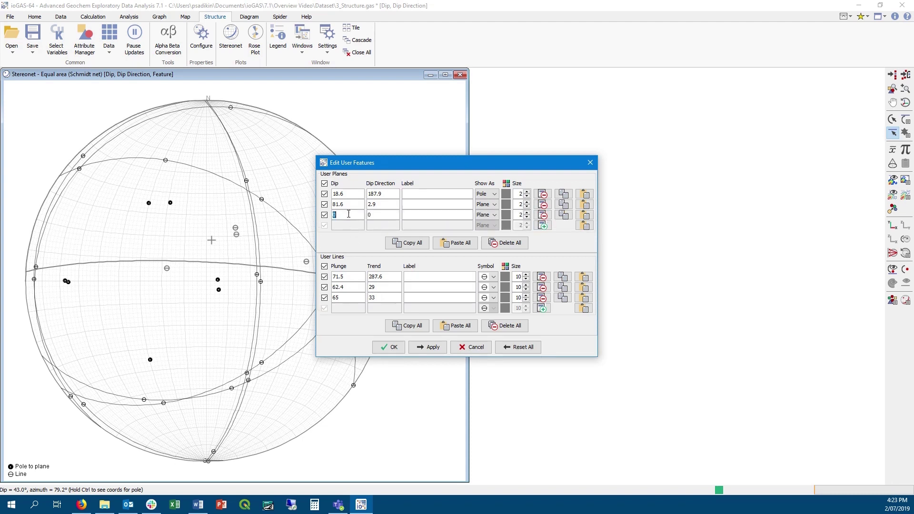
left_click(376, 215)
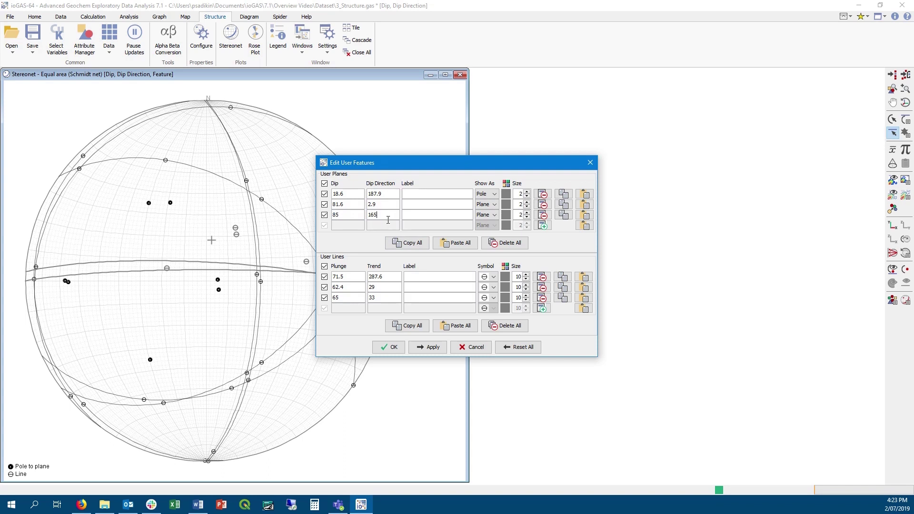
left_click(492, 220)
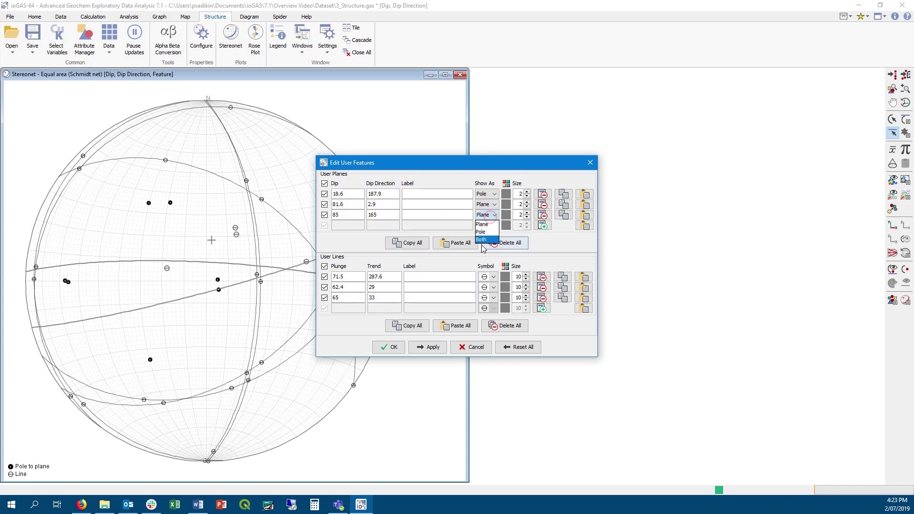
left_click(482, 232)
left_click(490, 219)
left_click(481, 240)
left_click_drag(481, 165, 663, 149)
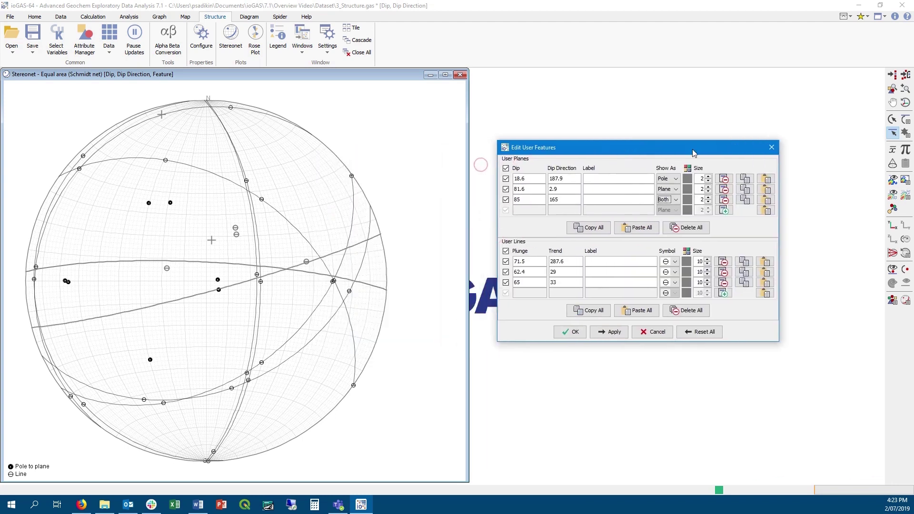
Step: Colour the 85/165 user plane bright green and set its size to 7
left_click(687, 202)
left_click(674, 221)
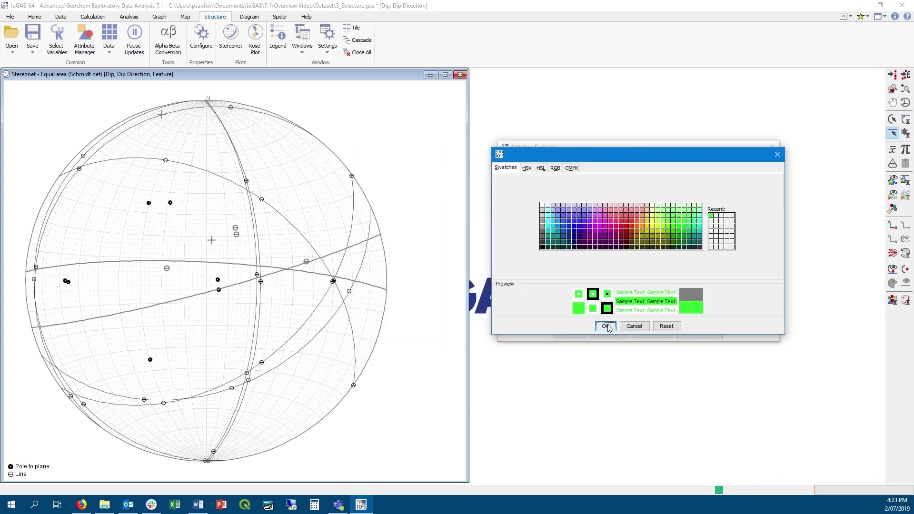
left_click(606, 326)
left_click(709, 198)
left_click(709, 198)
left_click(708, 198)
left_click(709, 198)
Step: Give the 65/33 user line a red β symbol of size 16 labelled Test, and label the 81.6/2.9 plane AA
left_click(675, 283)
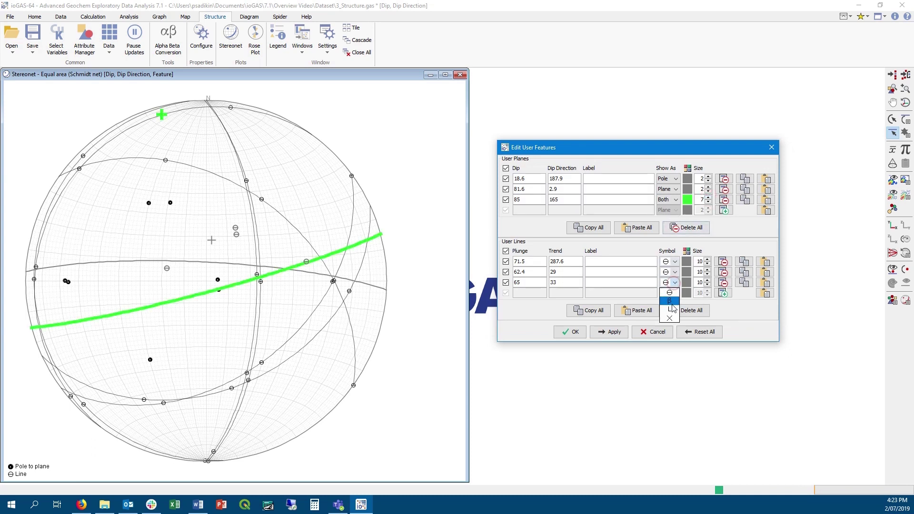
left_click(670, 301)
left_click(688, 283)
left_click(633, 222)
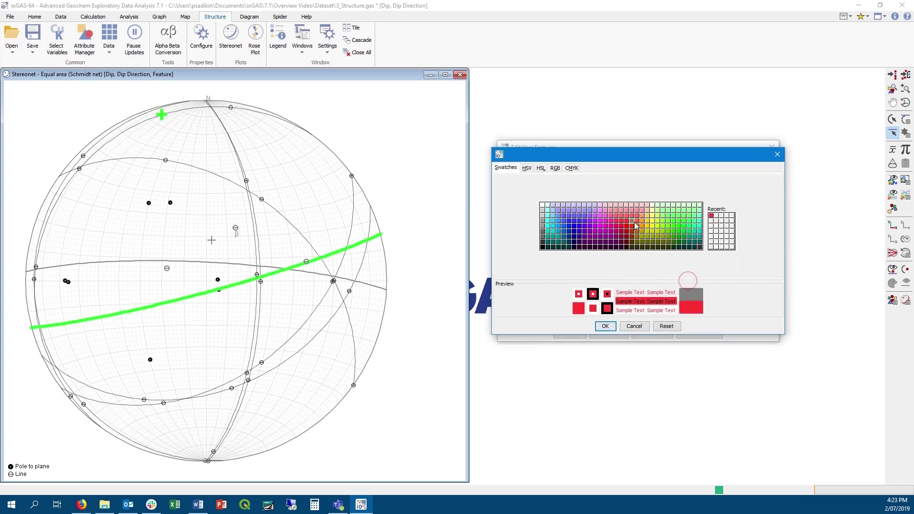
left_click(604, 327)
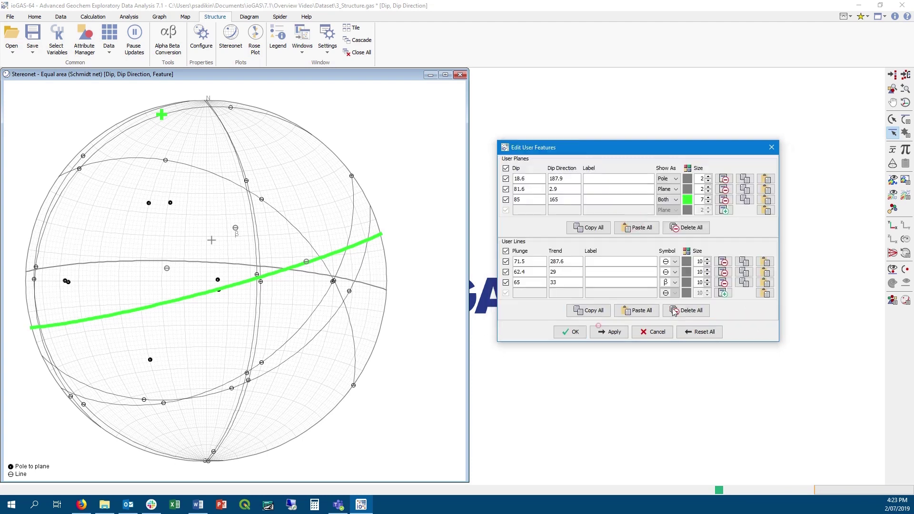
left_click(708, 282)
left_click(708, 282)
left_click(613, 284)
Step: Create a second stereonet and copy all user planes and user lines from the first one into it
left_click(231, 41)
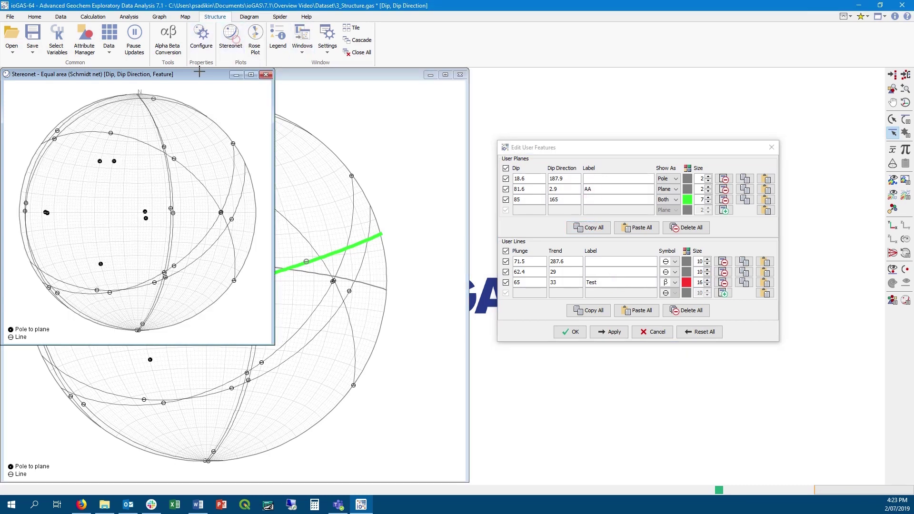
left_click(906, 119)
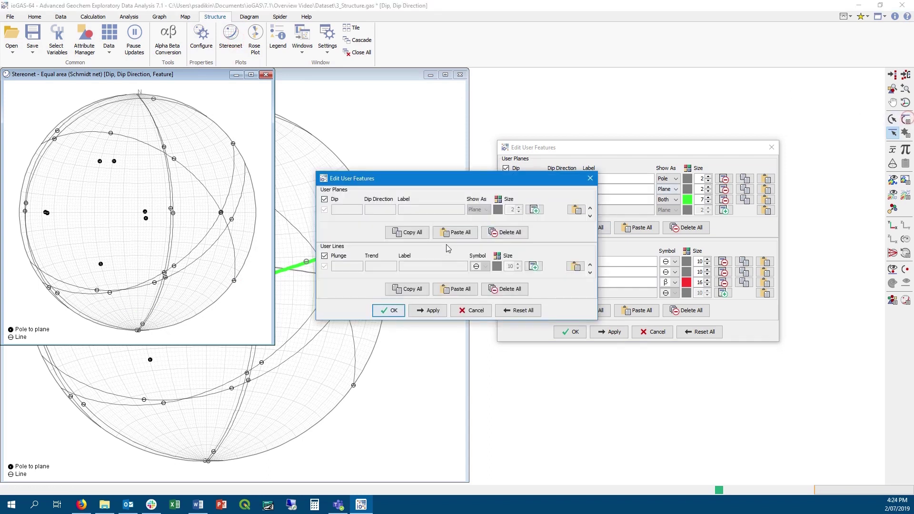
left_click(454, 258)
left_click(590, 311)
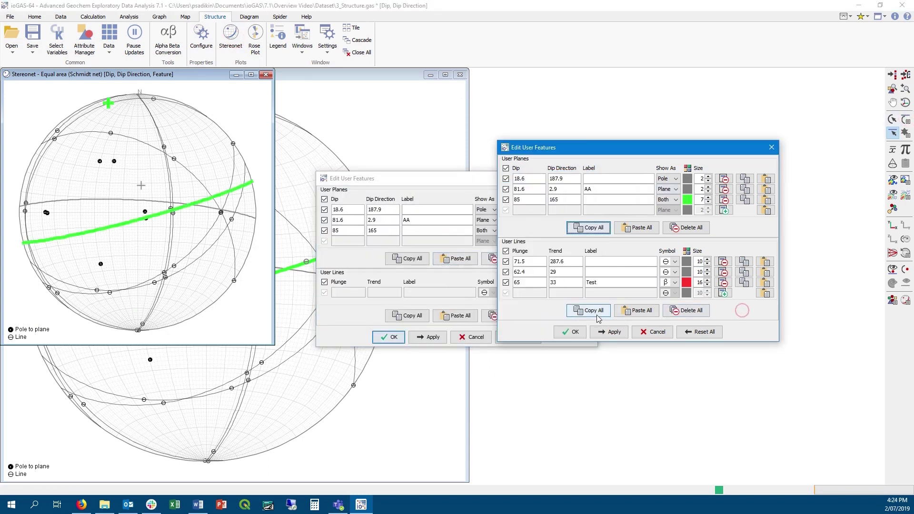
left_click(455, 316)
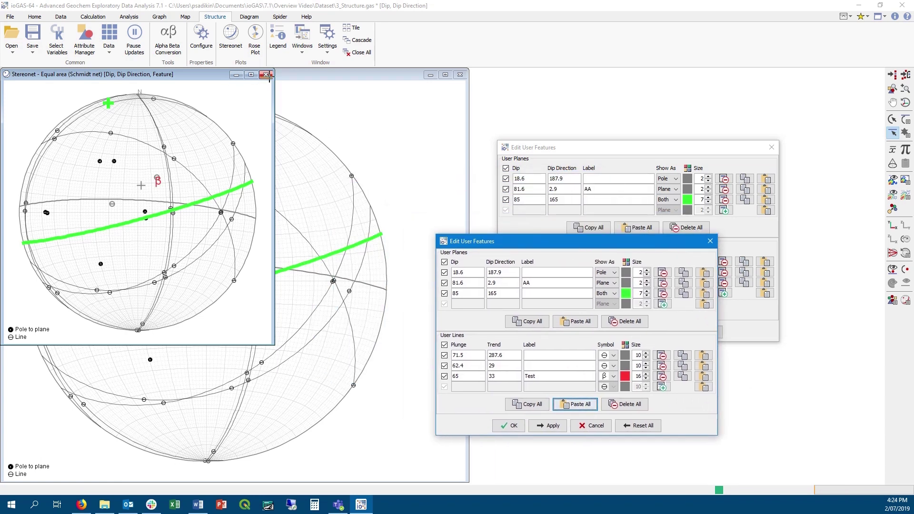
Step: Close the second stereonet and its feature editor, and delete all user planes and lines from the first stereonet
left_click(266, 75)
left_click(266, 75)
left_click(710, 241)
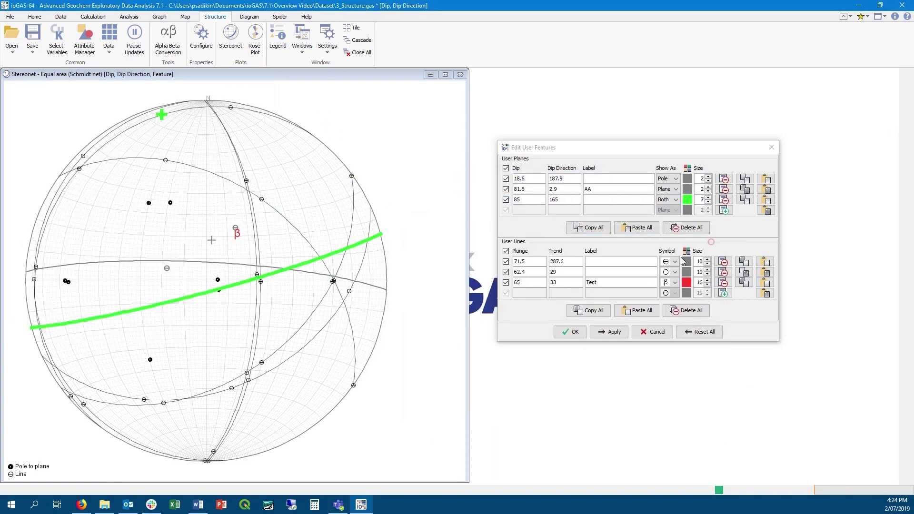
left_click(686, 228)
left_click(686, 279)
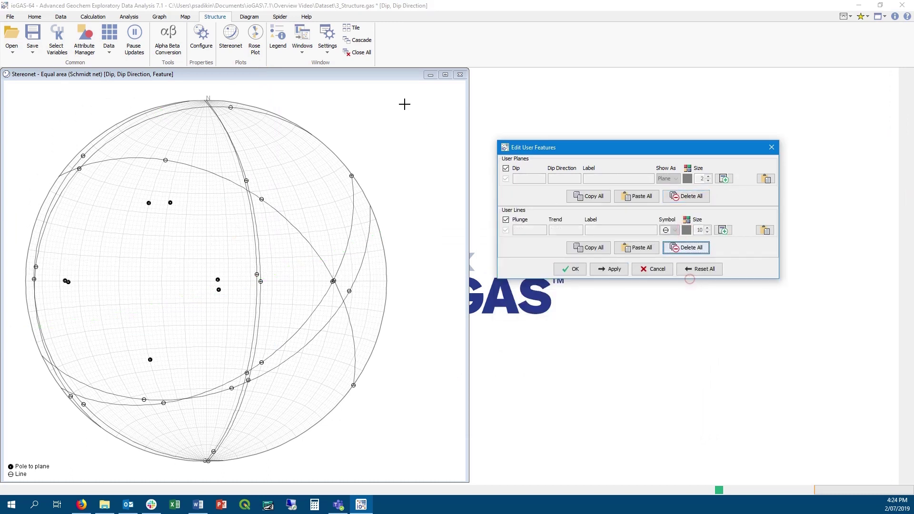
left_click(378, 77)
left_click(772, 147)
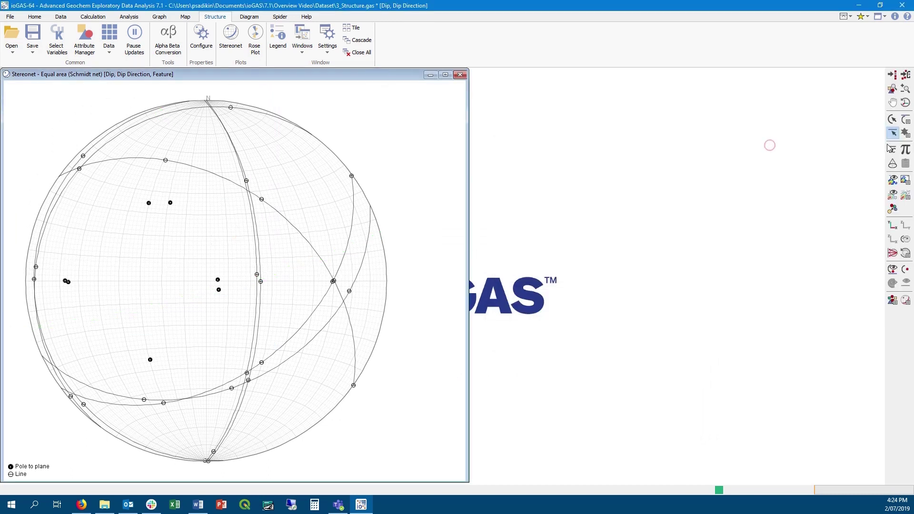
Step: Add two drillholes to the stereonet, one with dip 15 and azimuth 120, the other with dip -15 and azimuth 120
left_click(906, 135)
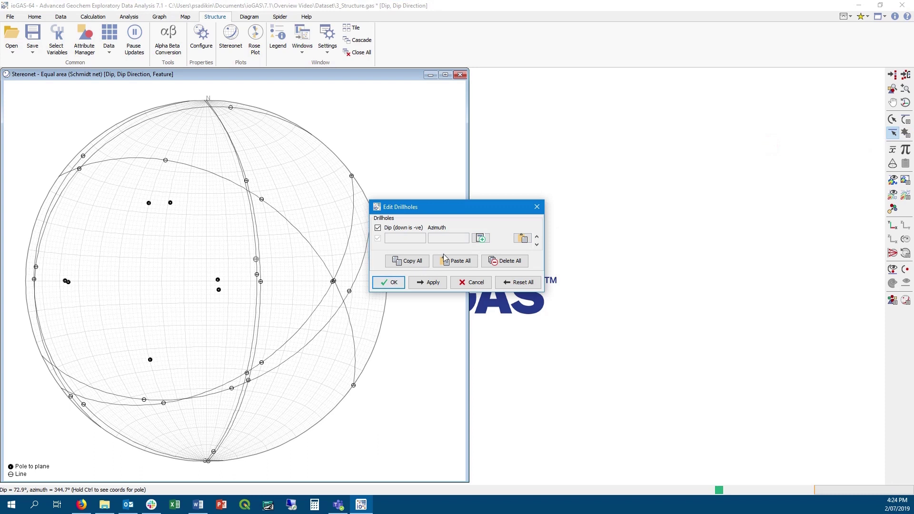
left_click_drag(491, 207, 594, 222)
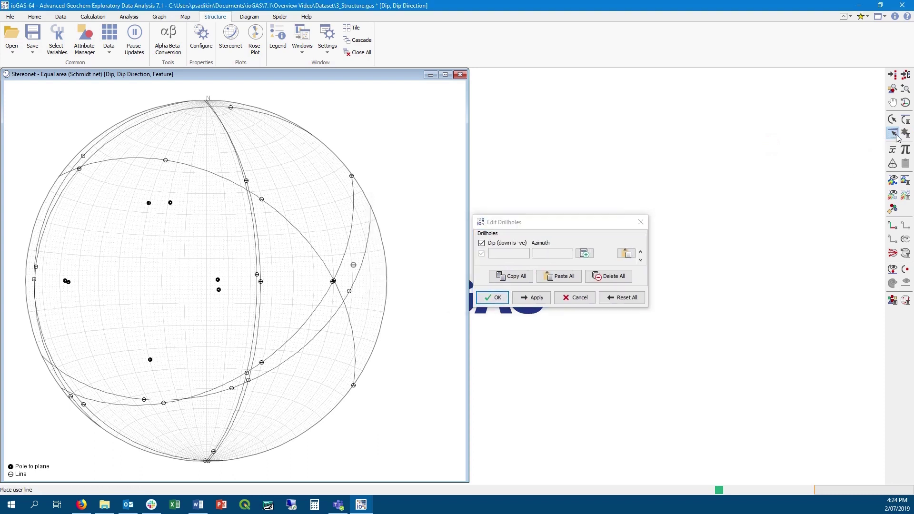
left_click(586, 256)
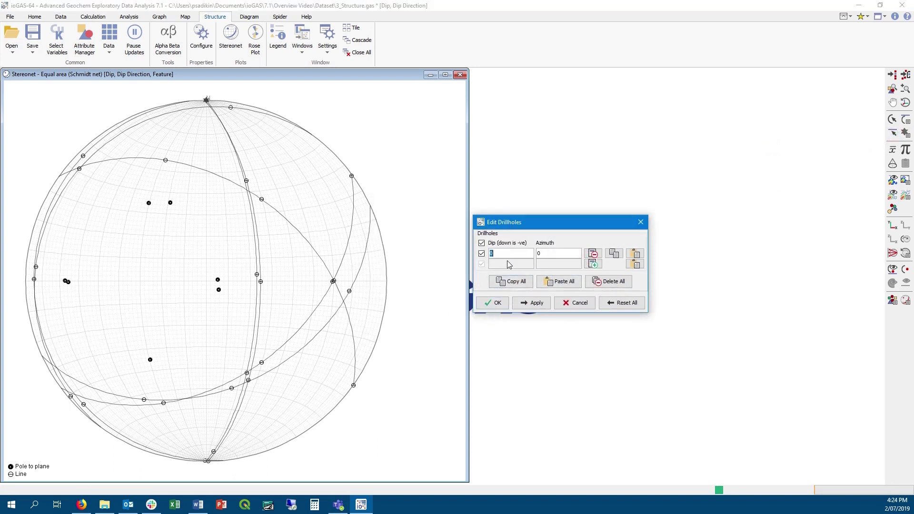
type("15")
left_click(554, 252)
type("120")
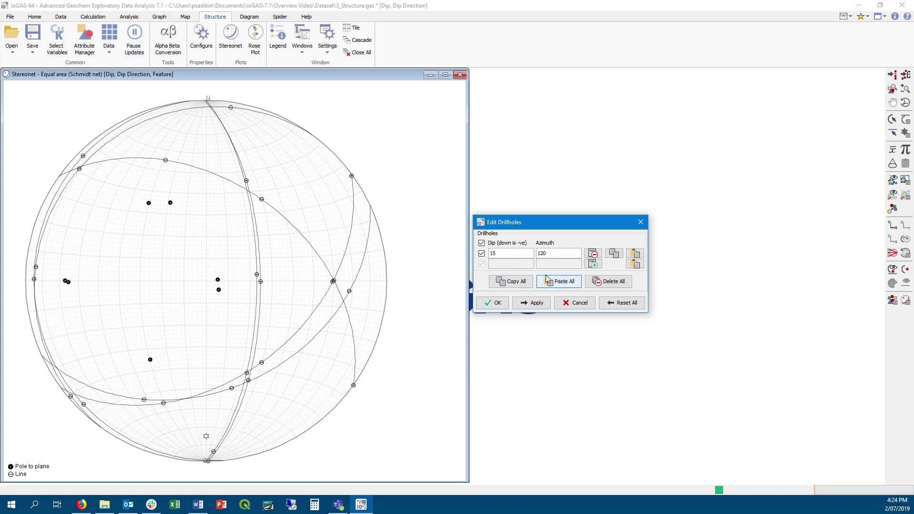
left_click(594, 264)
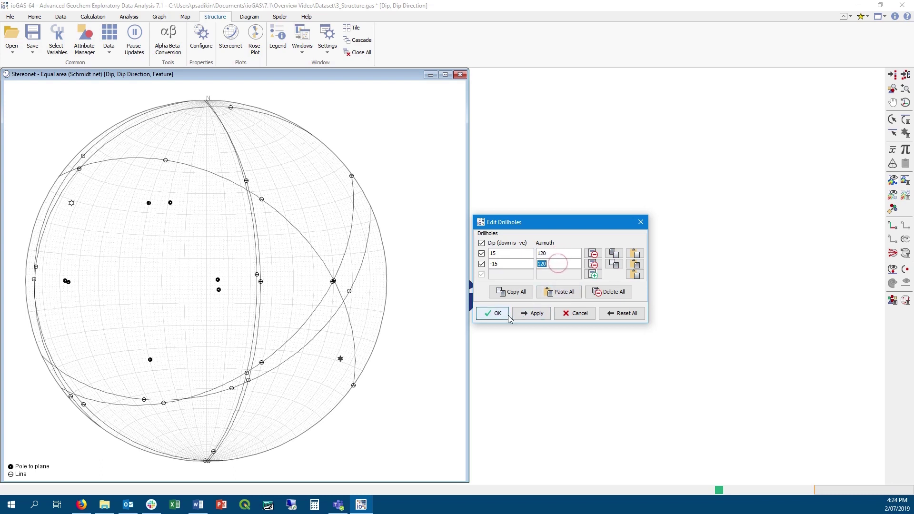
Step: Copy both drillholes into a new stereonet, then close that stereonet and the drillhole editor
left_click(231, 39)
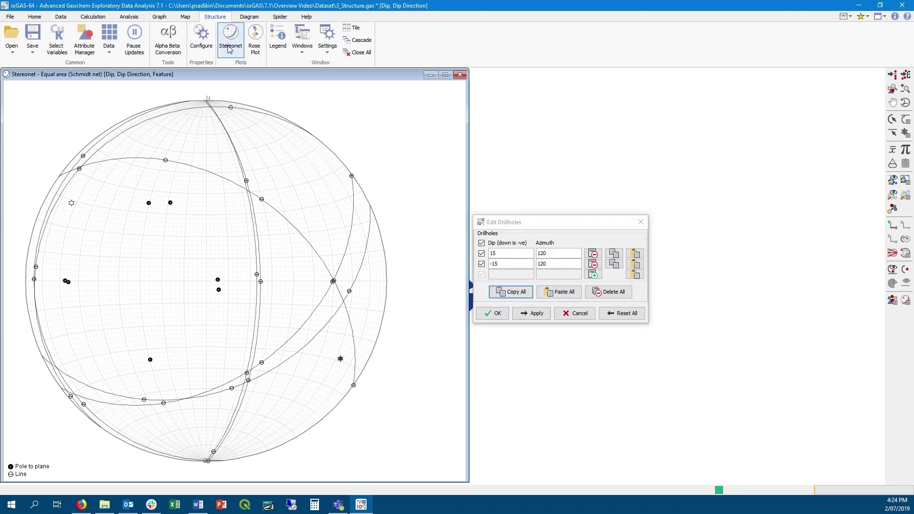
left_click(905, 132)
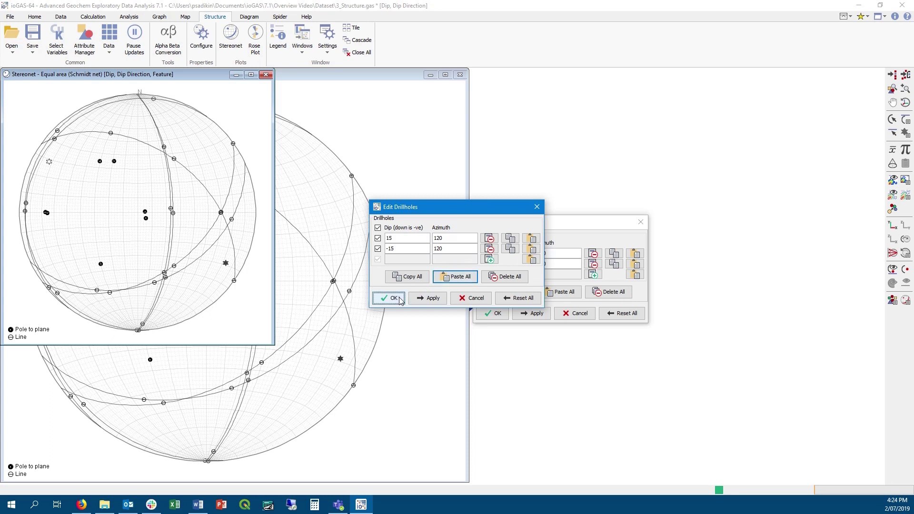
left_click(399, 298)
left_click(265, 74)
left_click(641, 221)
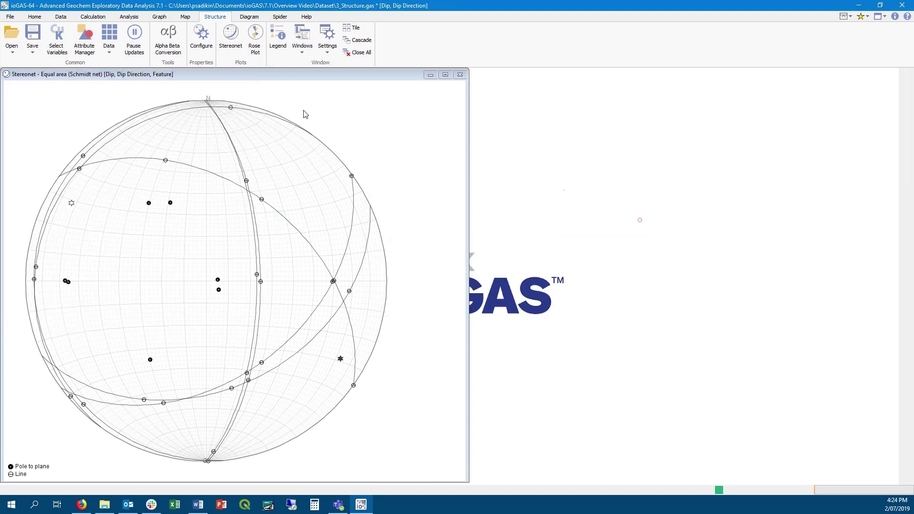
Step: Auto-attribute the data colours by the Feature column in the Attribute Manager
left_click(85, 45)
left_click_drag(475, 164, 616, 179)
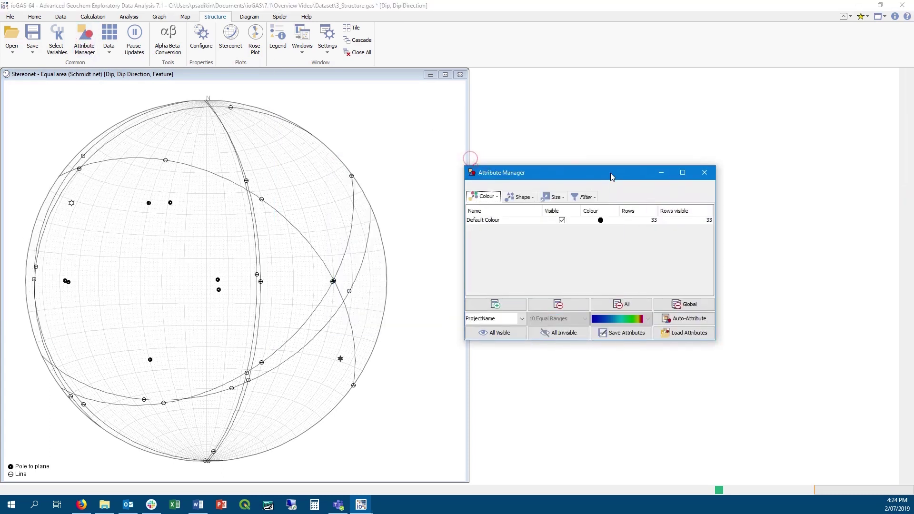
left_click(514, 326)
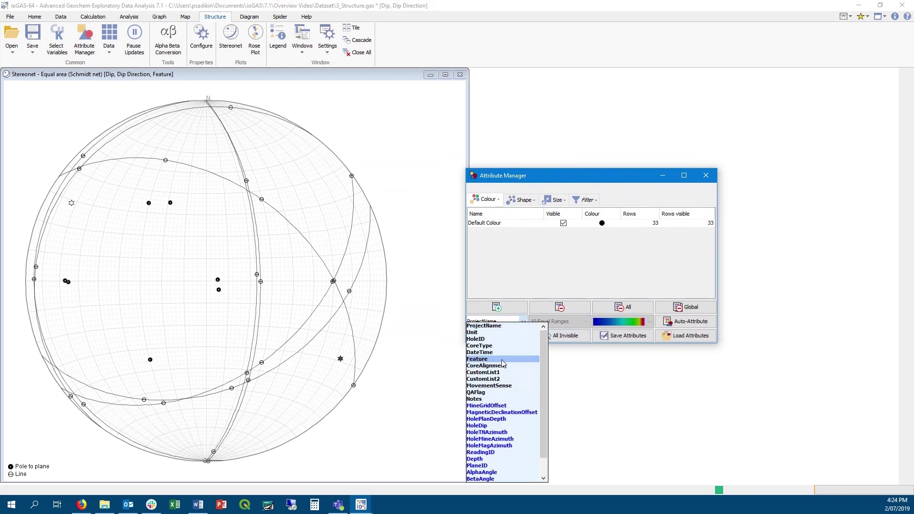
left_click(501, 359)
left_click(686, 321)
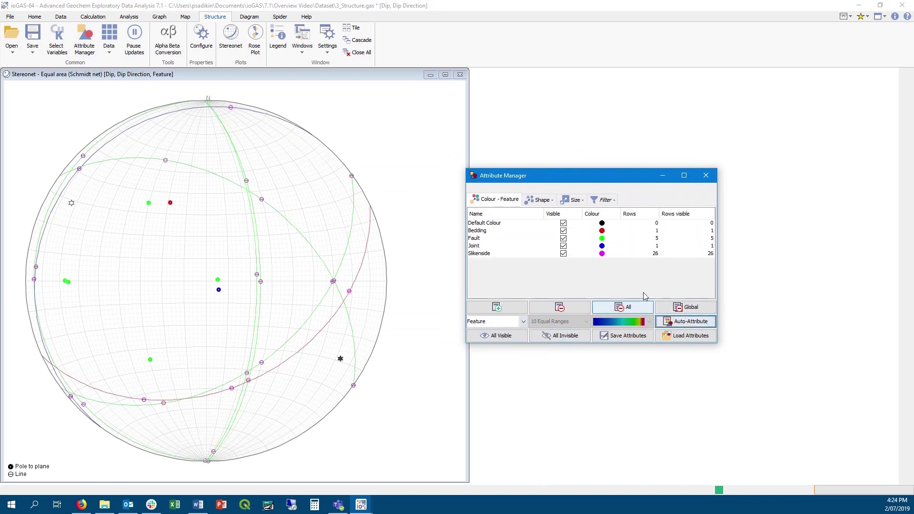
left_click(703, 177)
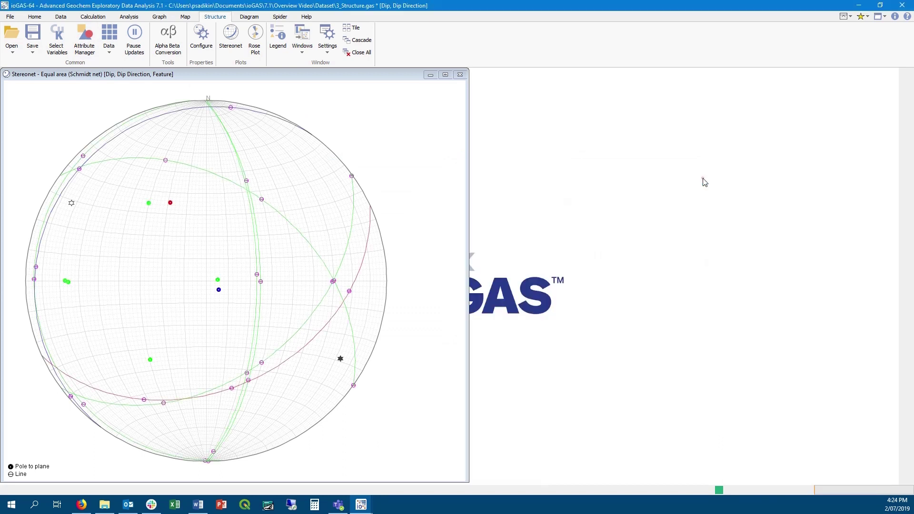
Step: Create a rose plot of the planes, enlarge it beside the stereonet and increase it to 36 bins of 10°
left_click(255, 49)
left_click_drag(213, 79, 691, 102)
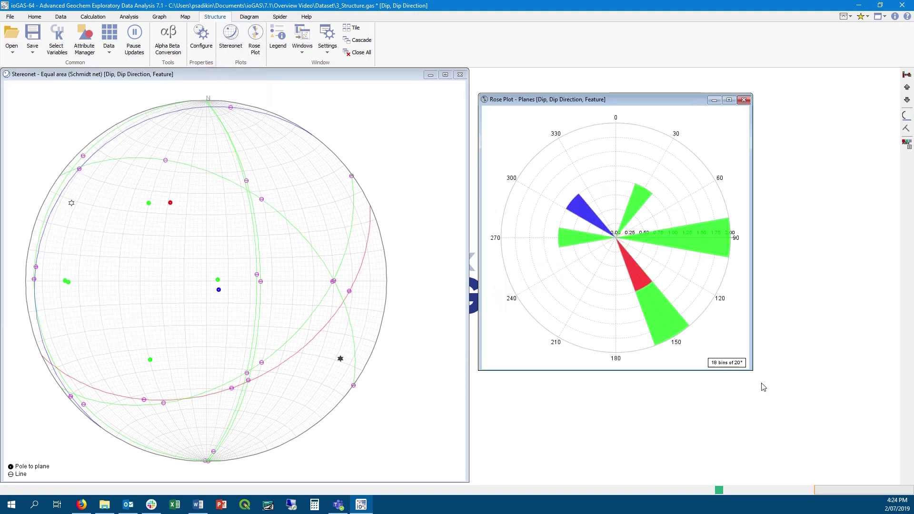
left_click_drag(751, 368, 870, 445)
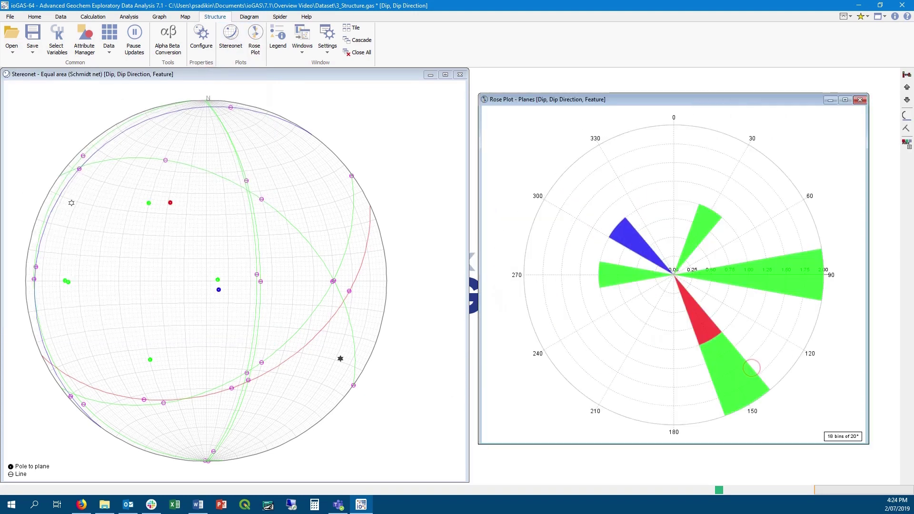
left_click(908, 88)
left_click(908, 88)
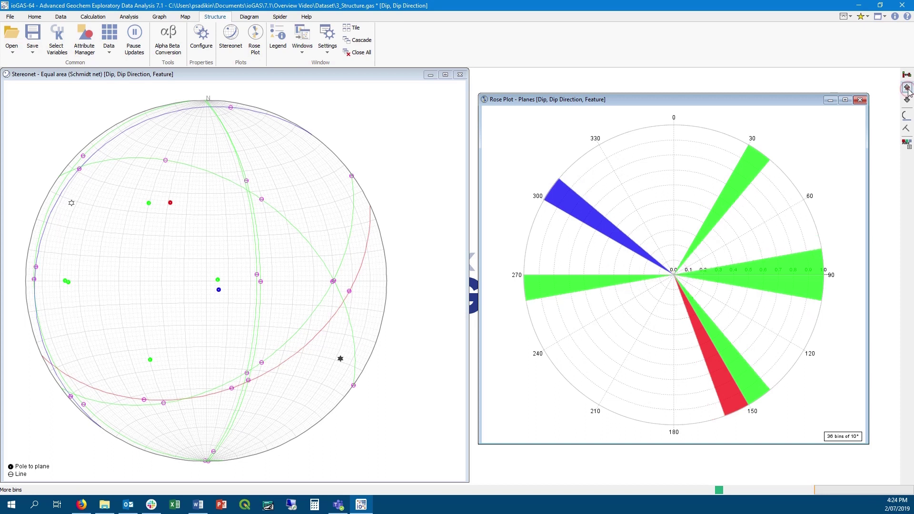
Step: Show the attribute legend between the two plots and increase the rose plot to 72 bins of 5°
left_click(895, 18)
left_click_drag(852, 78, 419, 130)
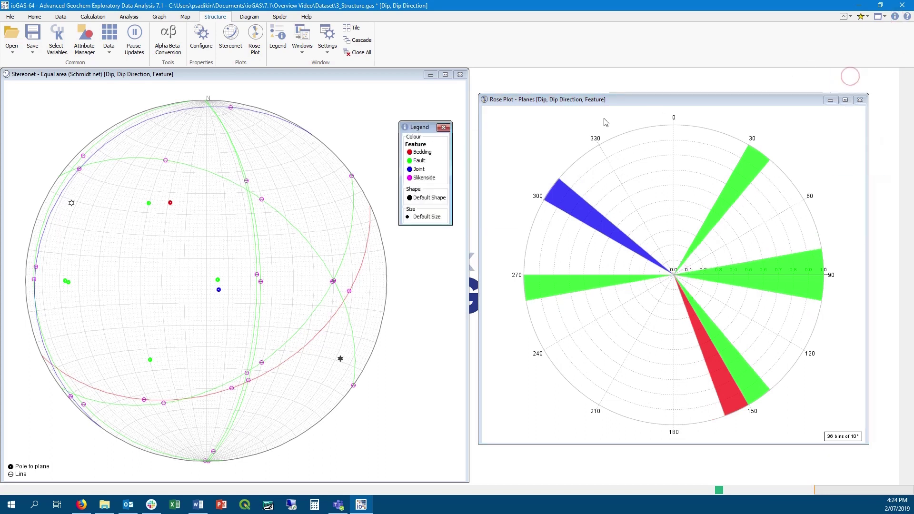
left_click(708, 108)
left_click(907, 87)
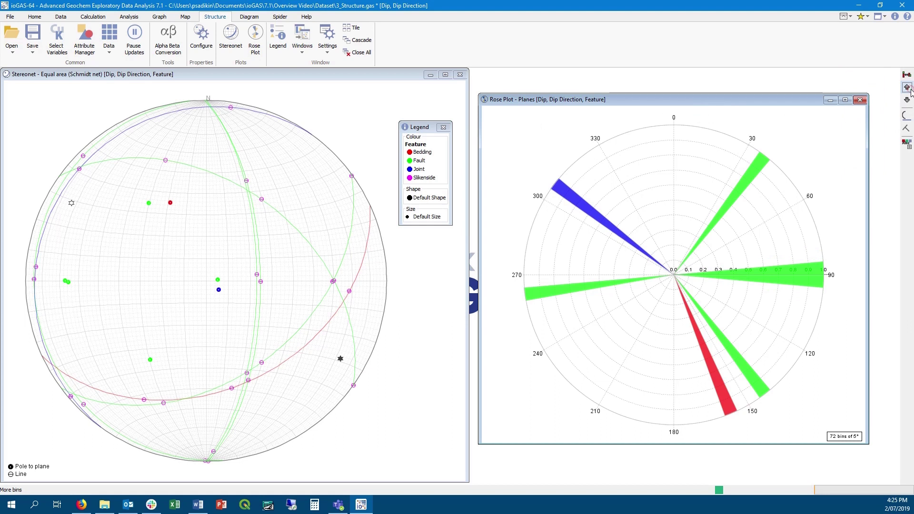
Step: Reduce the rose plot to 18 bins of 20° and switch it to lines and back to planes
left_click(908, 100)
left_click(907, 100)
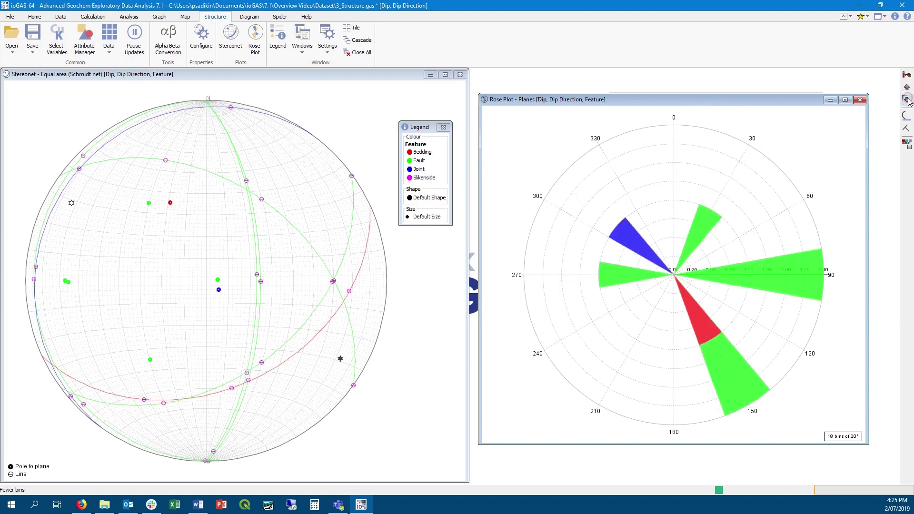
left_click(907, 115)
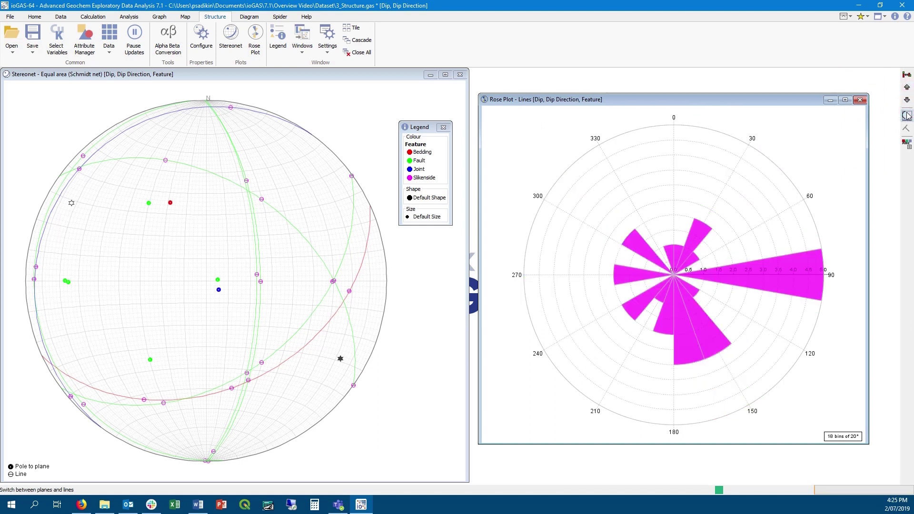
left_click(908, 115)
Step: Reduce the planes rose plot to 12 bins of 30° and inspect the angle range and feature of several petals
left_click(908, 101)
left_click(907, 101)
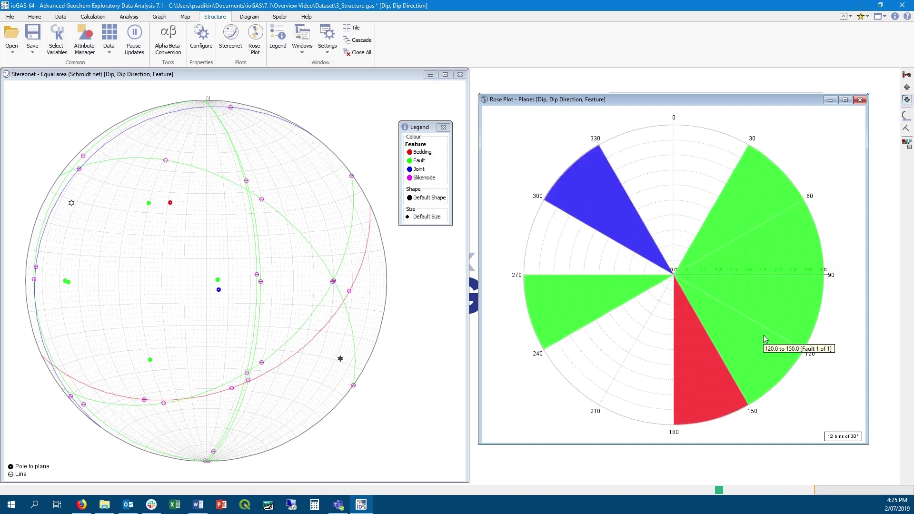
mouse_move(705, 369)
mouse_move(644, 284)
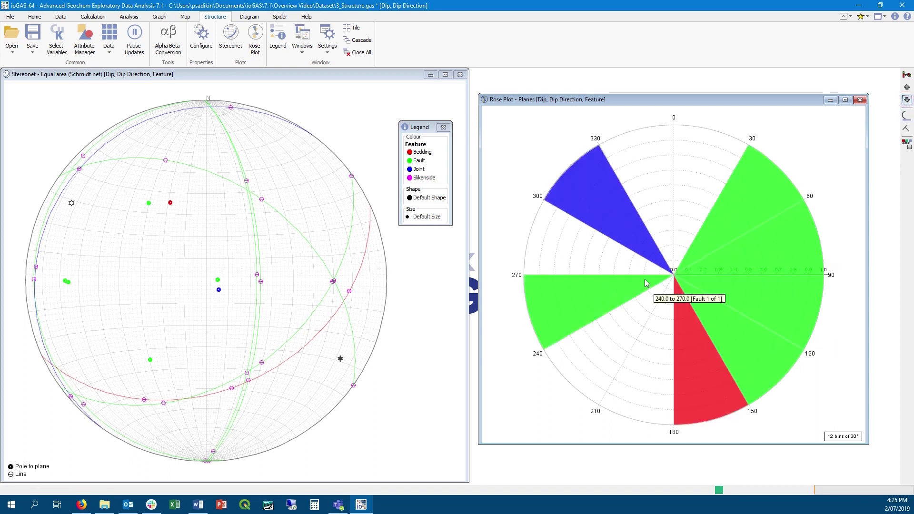
mouse_move(758, 205)
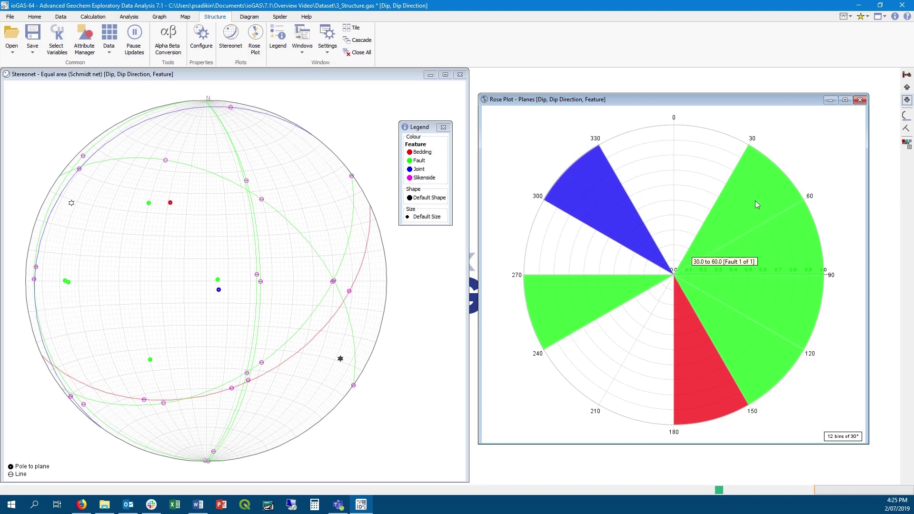
Step: Toggle the rose plot between planes and lines, and its azimuth mode between dip direction and strike, returning both to their original settings
left_click(907, 116)
left_click(907, 118)
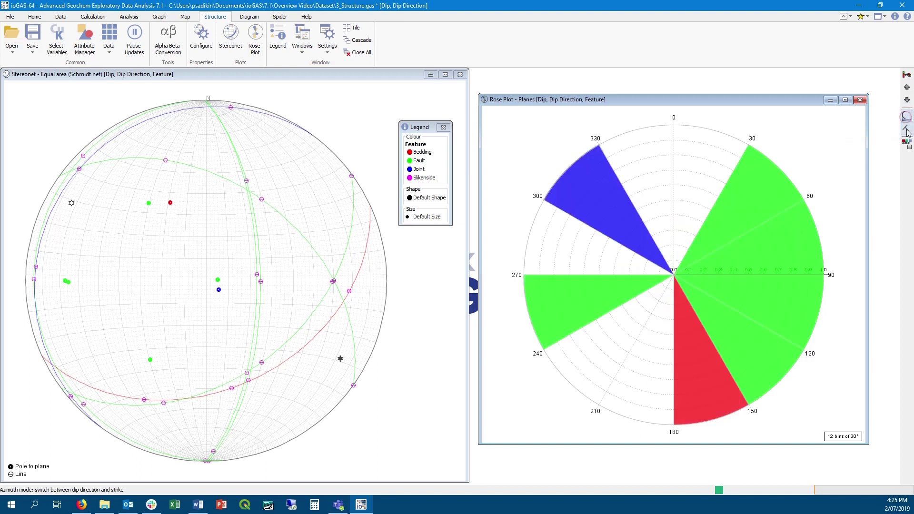
left_click(908, 130)
left_click(908, 130)
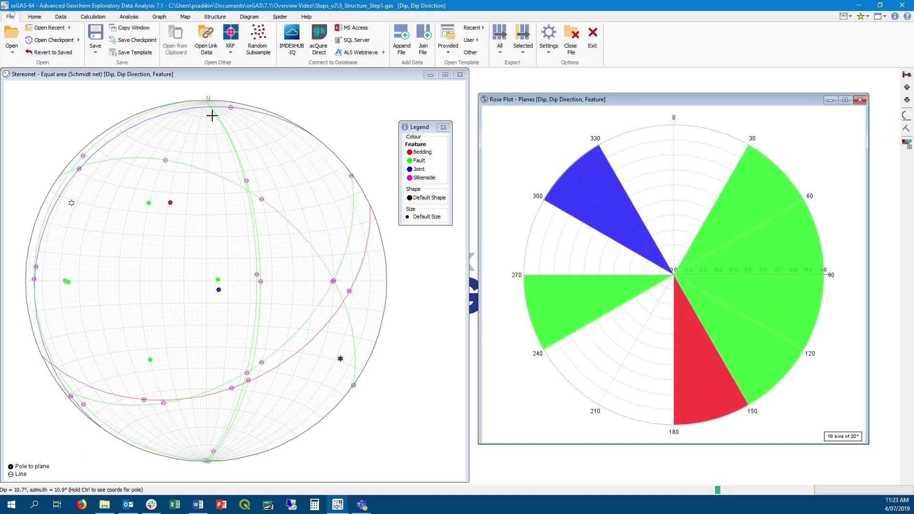
Step: Import the XRF file 2_XRF.csv and move the Detection Limit Replacement dialog clear of the import progress
left_click(230, 38)
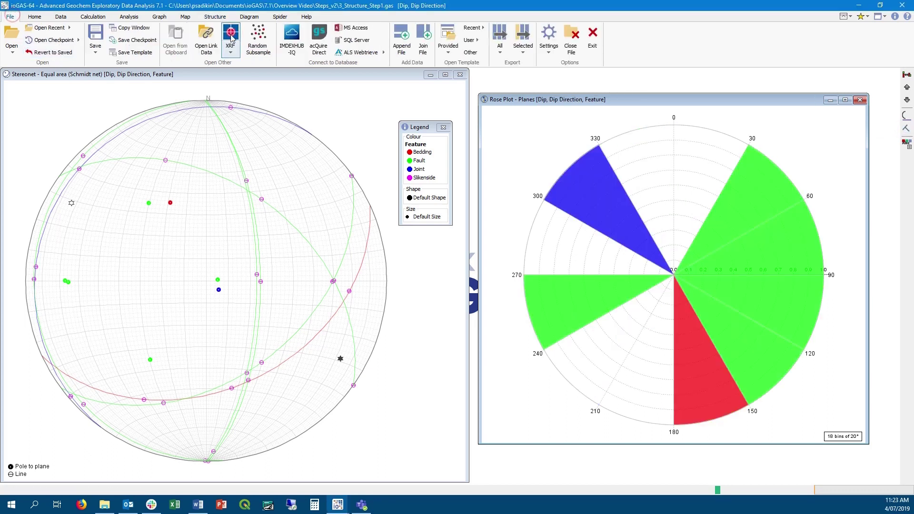
double_click(387, 190)
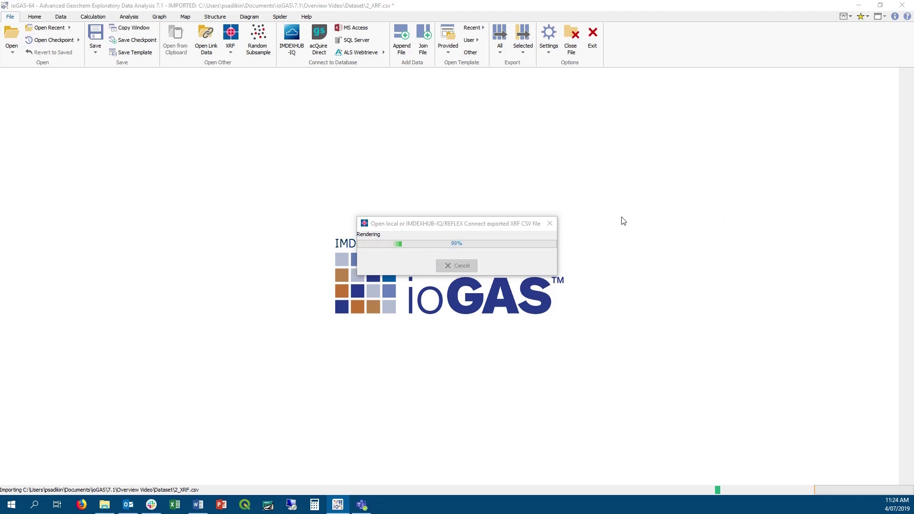
left_click(689, 257)
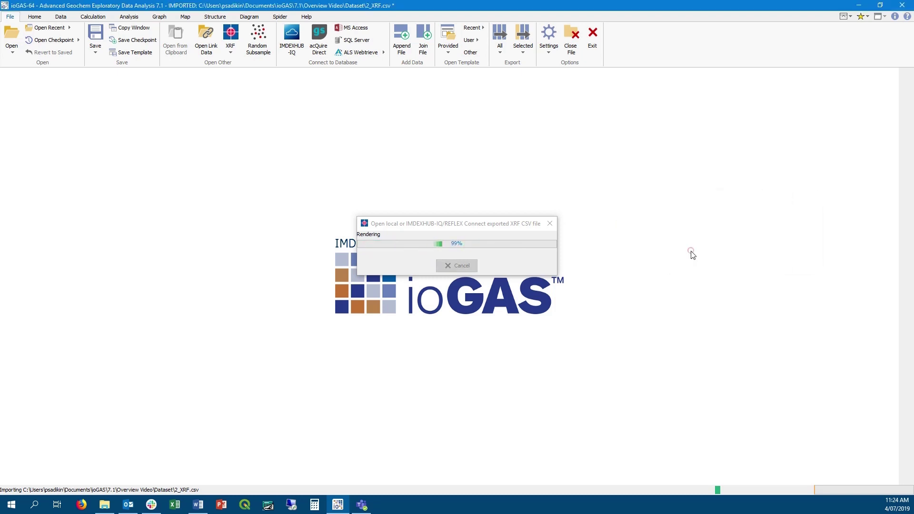
left_click_drag(506, 144, 617, 148)
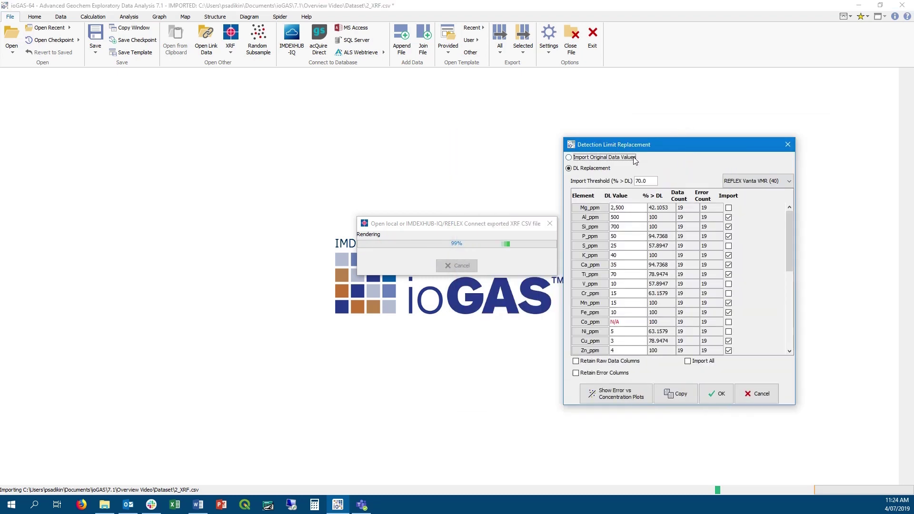
Step: Review the analyser choices and element list for detection limit replacement, accept the import, and mark the columns without data for deletion
left_click(760, 180)
left_click(761, 201)
left_click(762, 181)
left_click(763, 193)
scroll(790, 244, "down", 6)
left_click(712, 395)
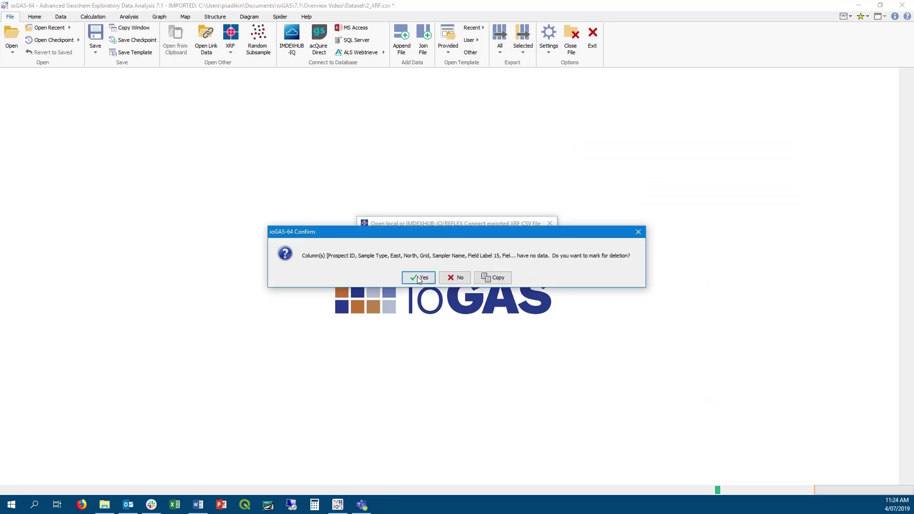
left_click(417, 275)
left_click(312, 339)
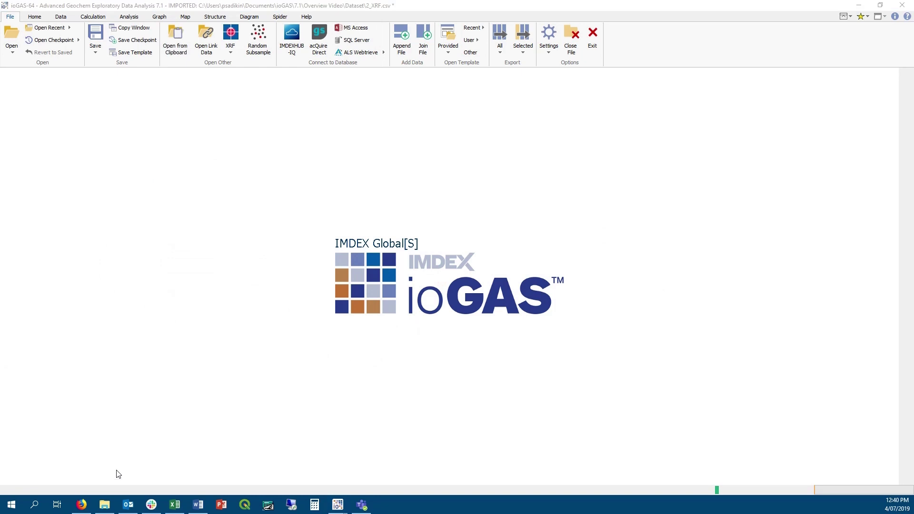
Step: Open 5_Gamma.gas from the Dataset folder without saving the XRF import, and show its full data table
key("alt+Tab")
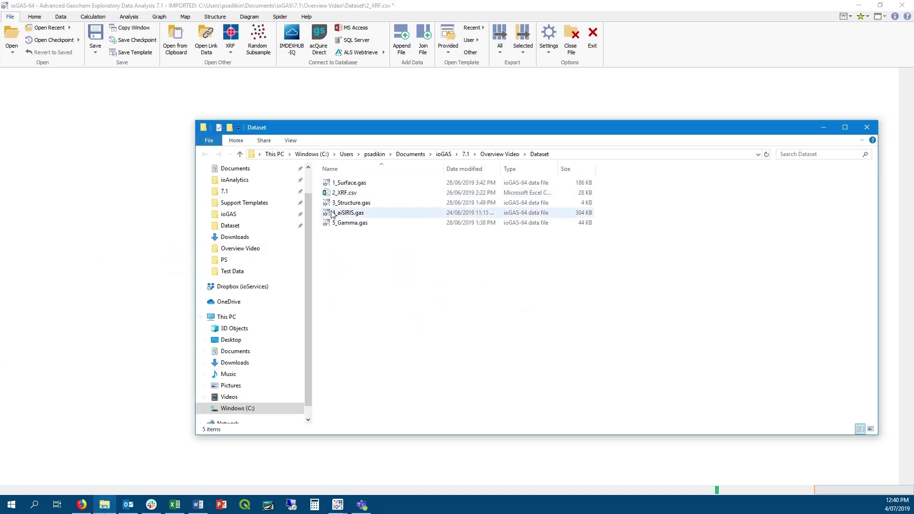
left_click_drag(342, 223, 107, 250)
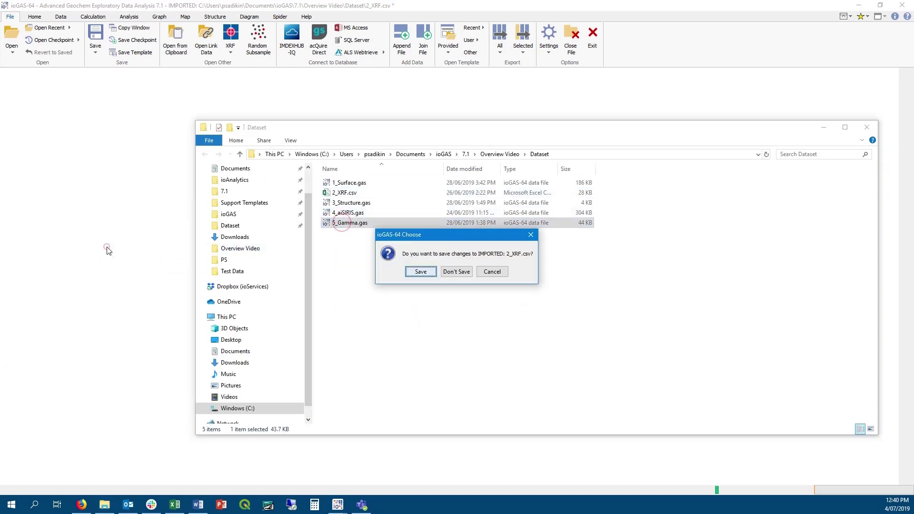
left_click(455, 272)
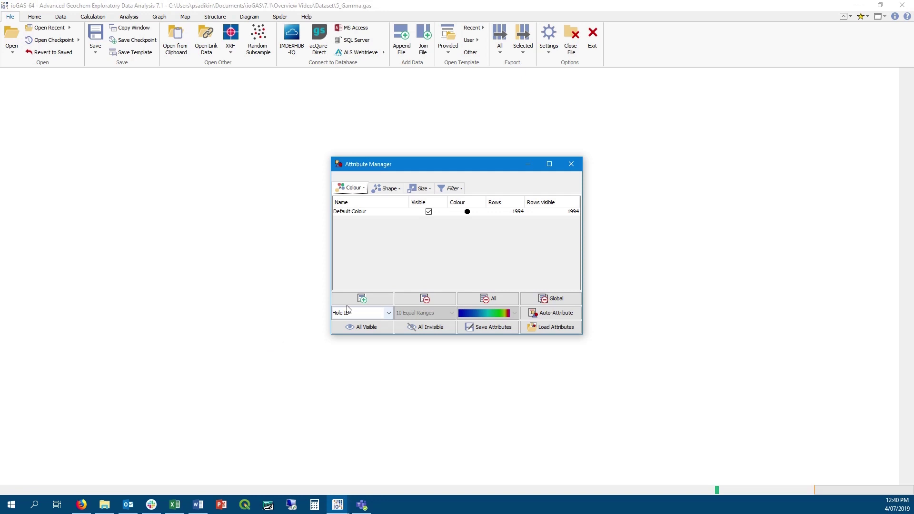
left_click(61, 18)
left_click(109, 32)
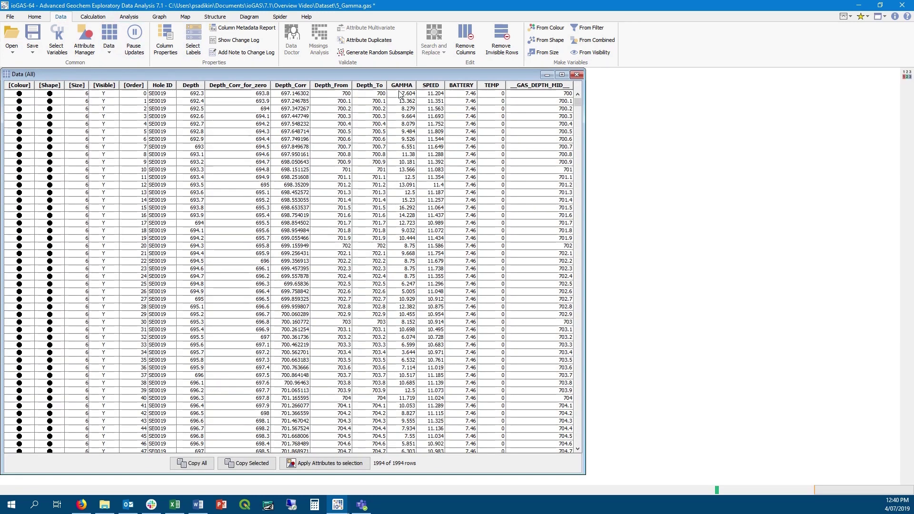
Step: Start a Wavelet Tessellation with Depth_From as the from column, Depth_To as the to column and GAMMA as the signal
left_click(129, 16)
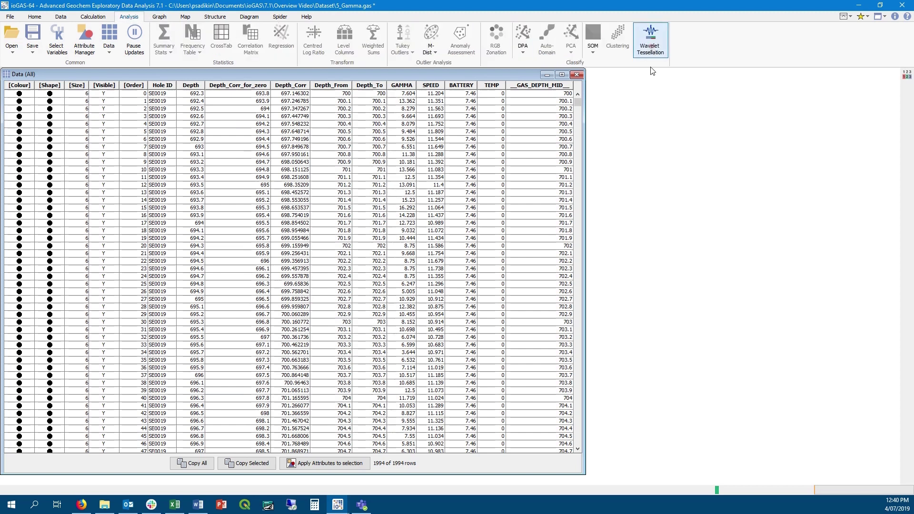
left_click(651, 45)
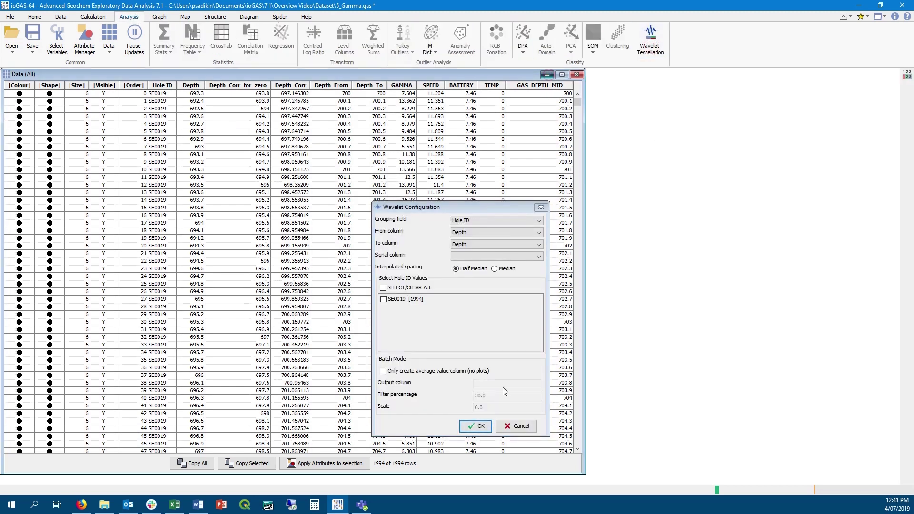
left_click(497, 233)
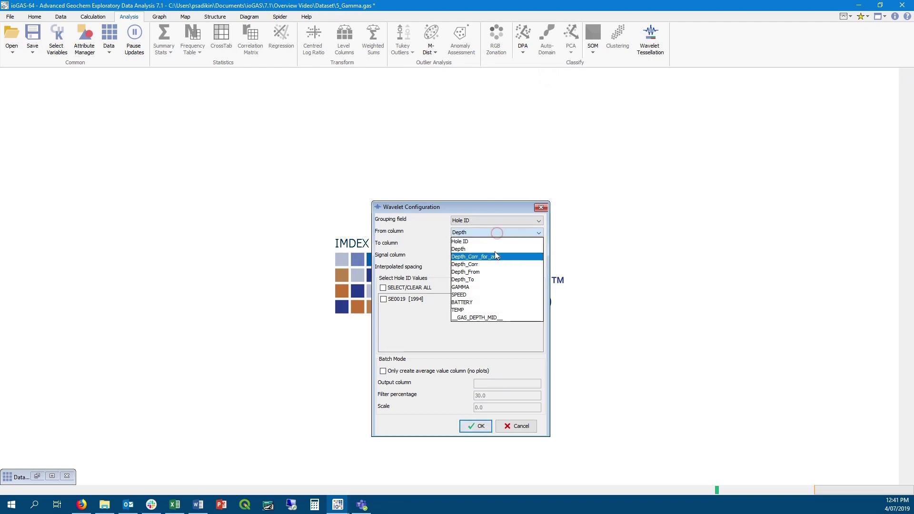
left_click(493, 272)
left_click(491, 244)
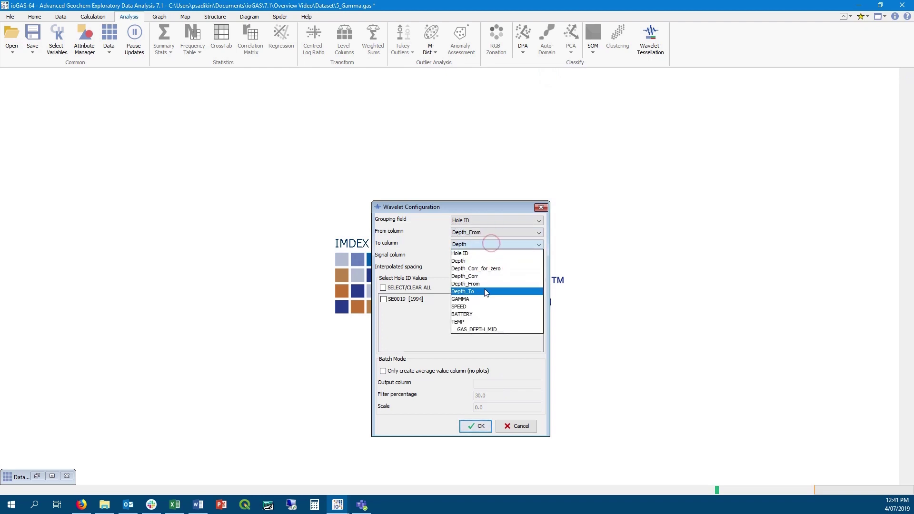
left_click(486, 291)
left_click(495, 256)
left_click(479, 311)
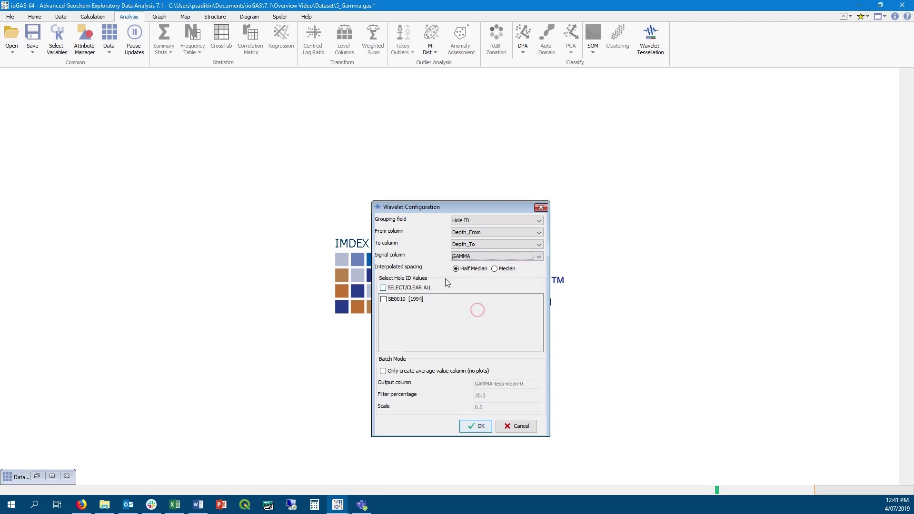
Step: Create the tessellation plot for all hole IDs with Half Median interpolated spacing, and enlarge the plot window
left_click(505, 270)
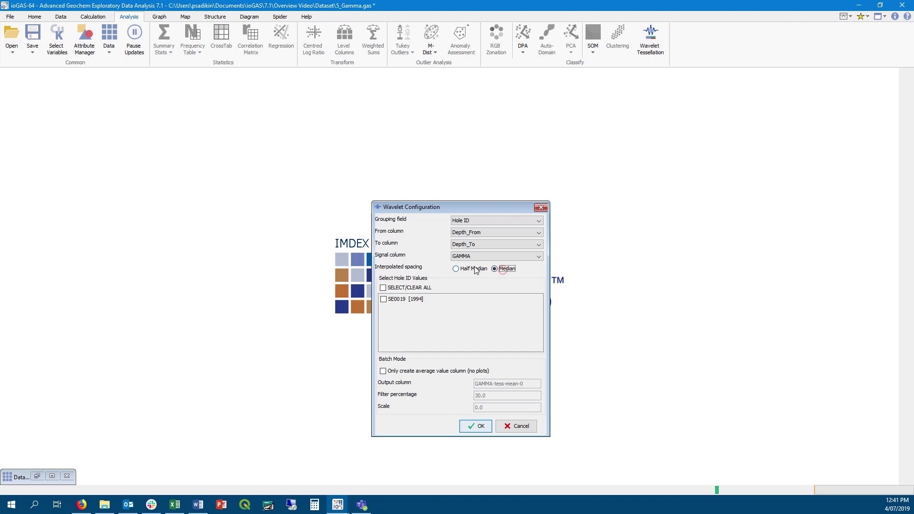
left_click(472, 269)
left_click(413, 288)
left_click(474, 426)
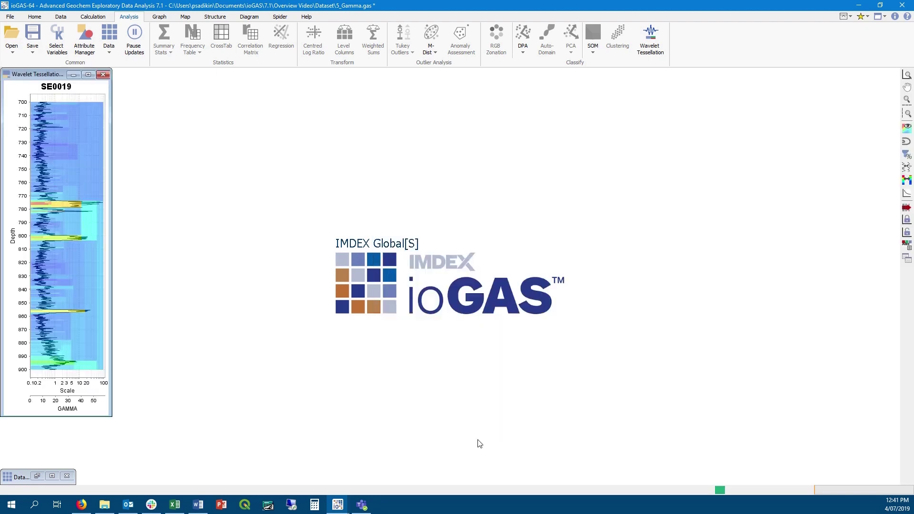
left_click_drag(109, 417, 165, 488)
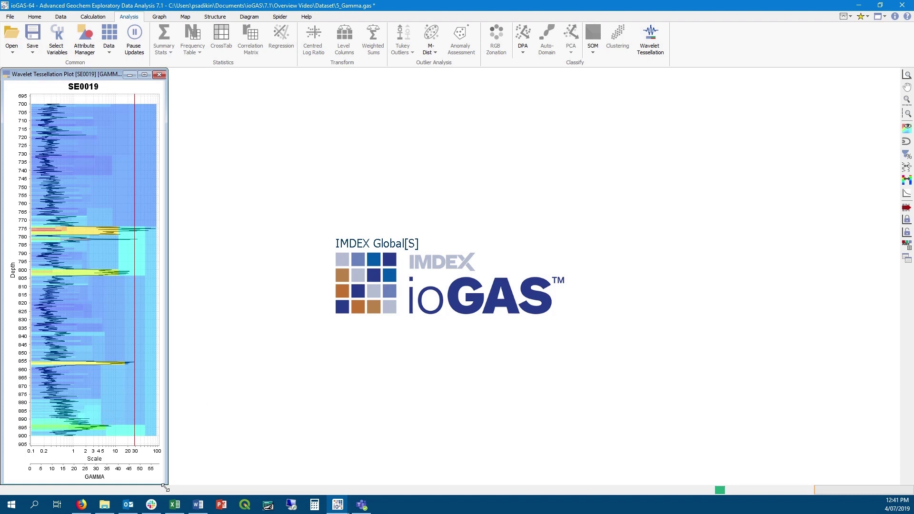
Step: Set the colour scaling of the wavelet tessellation plot to Percentile
left_click(907, 180)
left_click(907, 180)
right_click(907, 181)
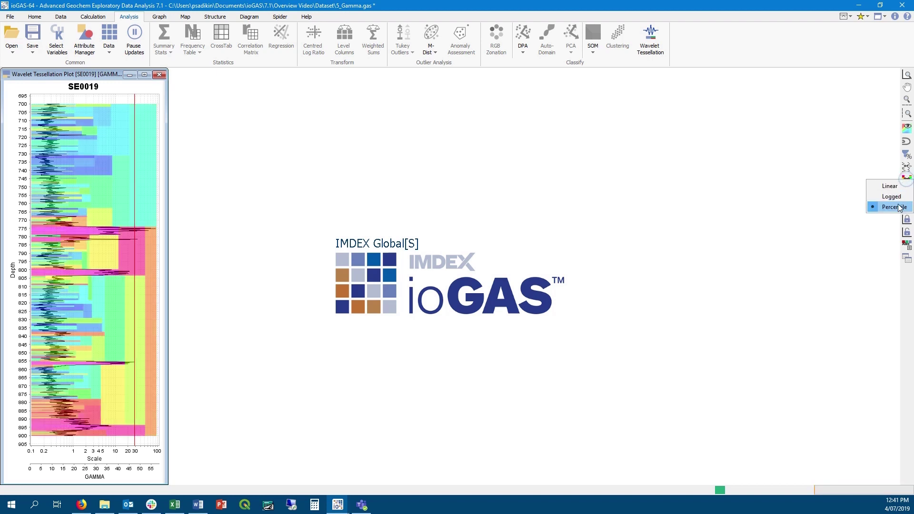
left_click(816, 216)
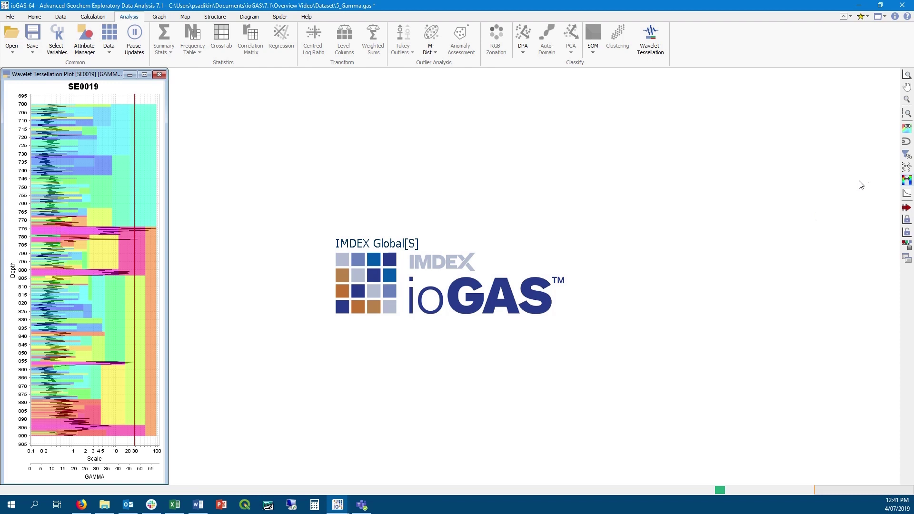
Step: Try the signal line display on the tessellation plot with Original Data, and set the line mode to Off
left_click(908, 168)
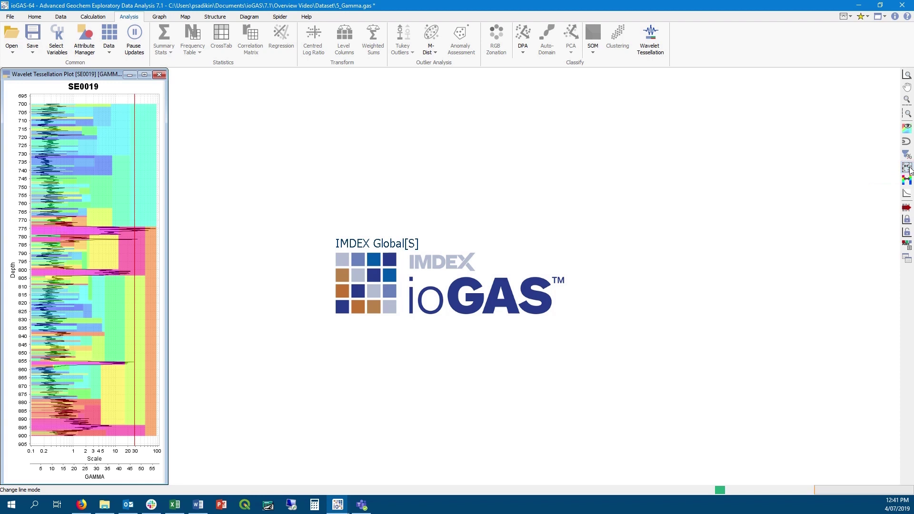
left_click(909, 169)
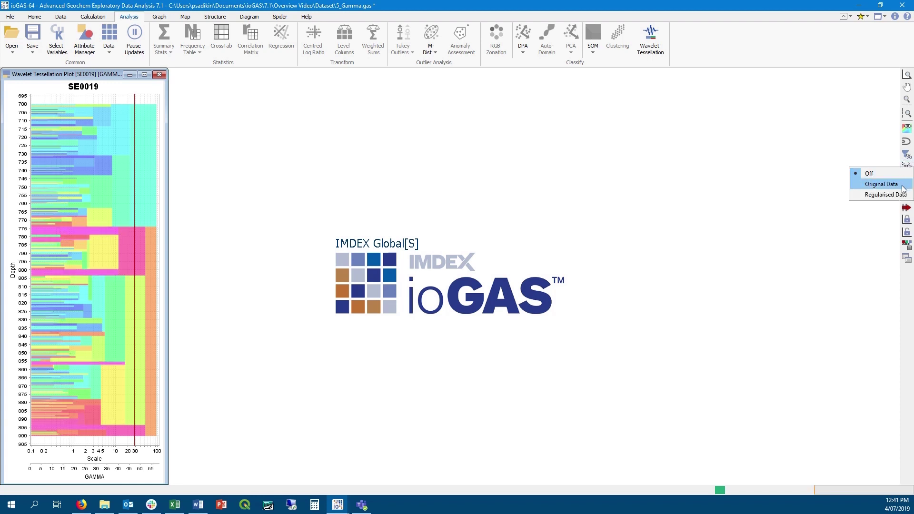
left_click(903, 186)
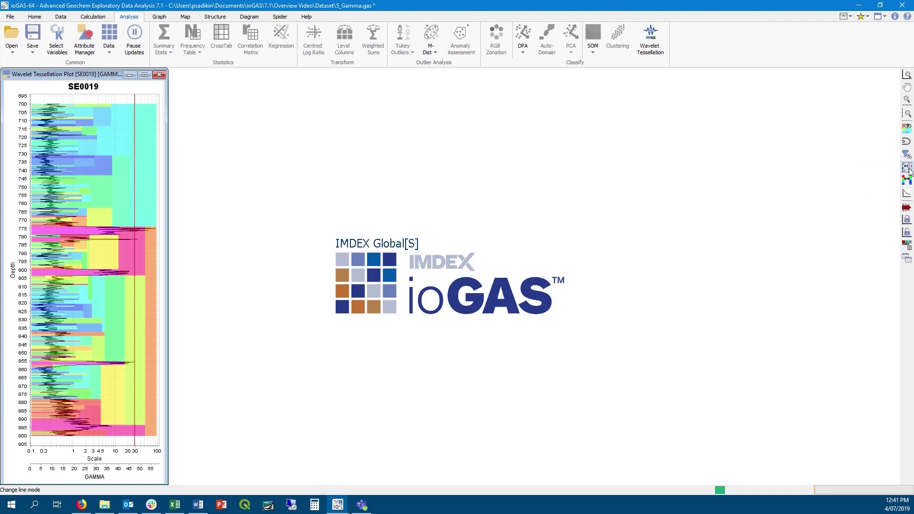
left_click(908, 171)
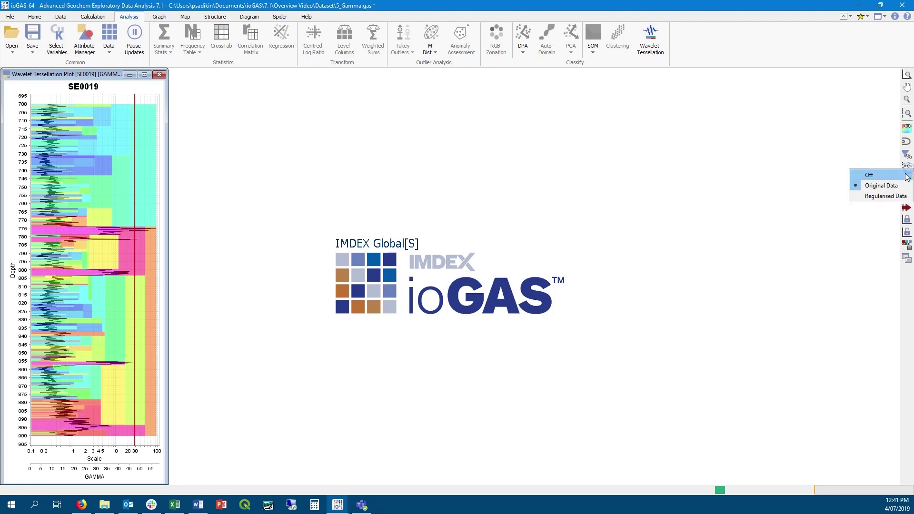
left_click(898, 176)
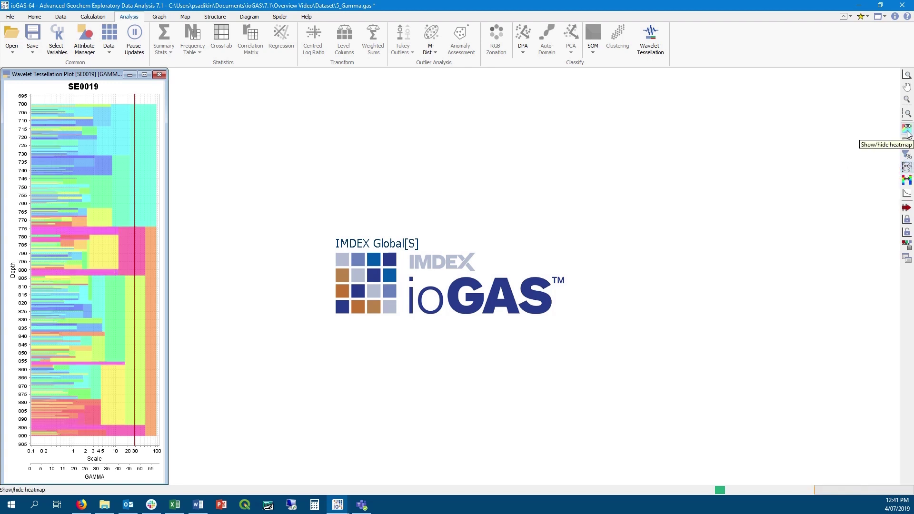
Step: Show the heatmap on the wavelet tessellation plot and set the tessellation filter to 90.0%
left_click(908, 131)
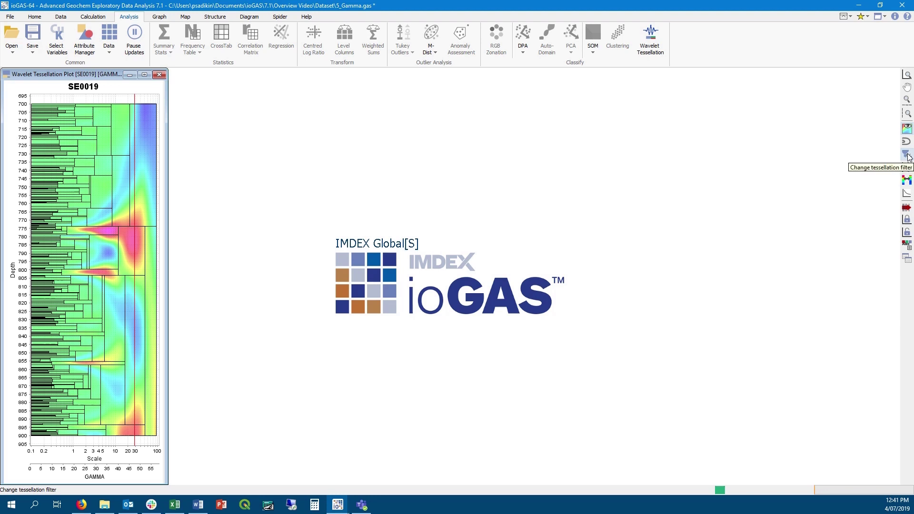
left_click(908, 156)
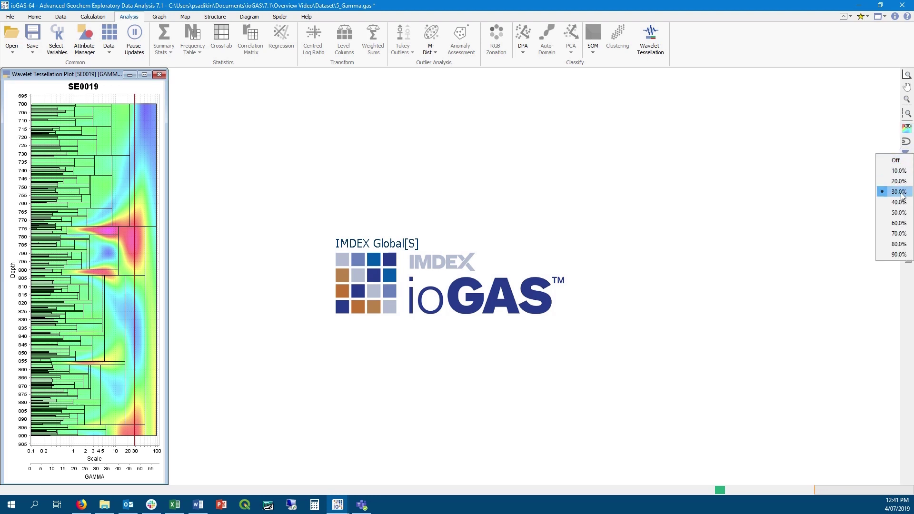
left_click(905, 255)
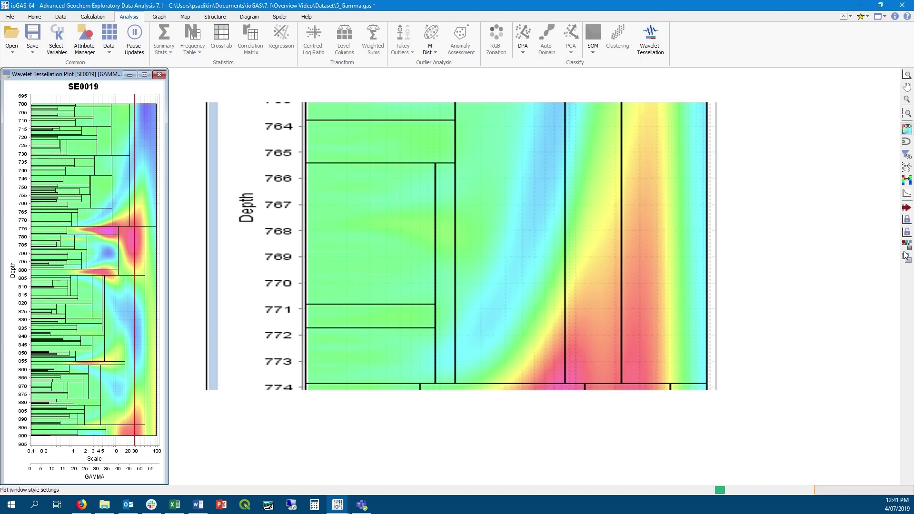
Step: Try a 10.0% filter on the wavelet tessellation plot, and set the filter to 30.0%
left_click(908, 155)
left_click(900, 172)
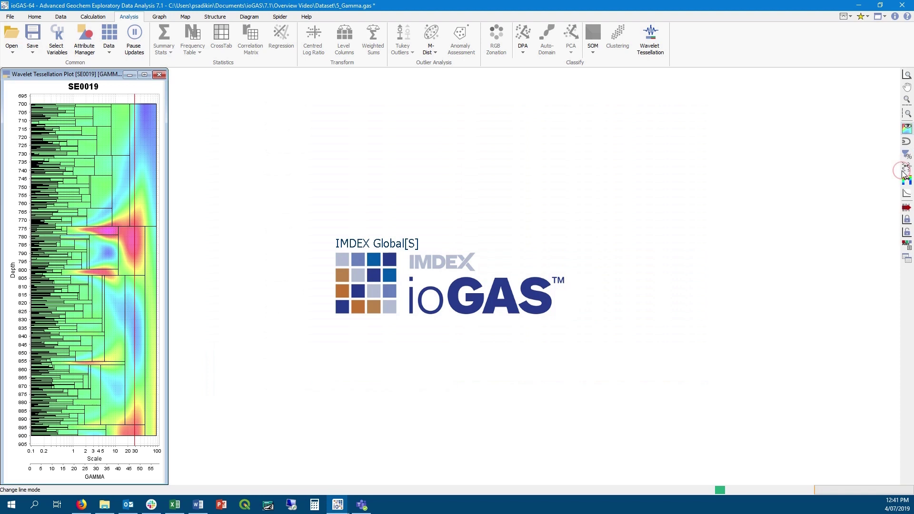
left_click(906, 155)
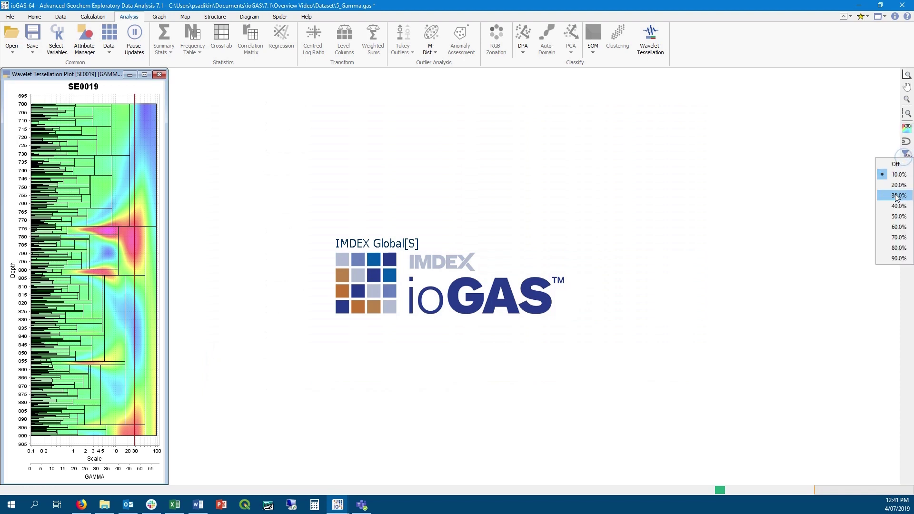
left_click(897, 196)
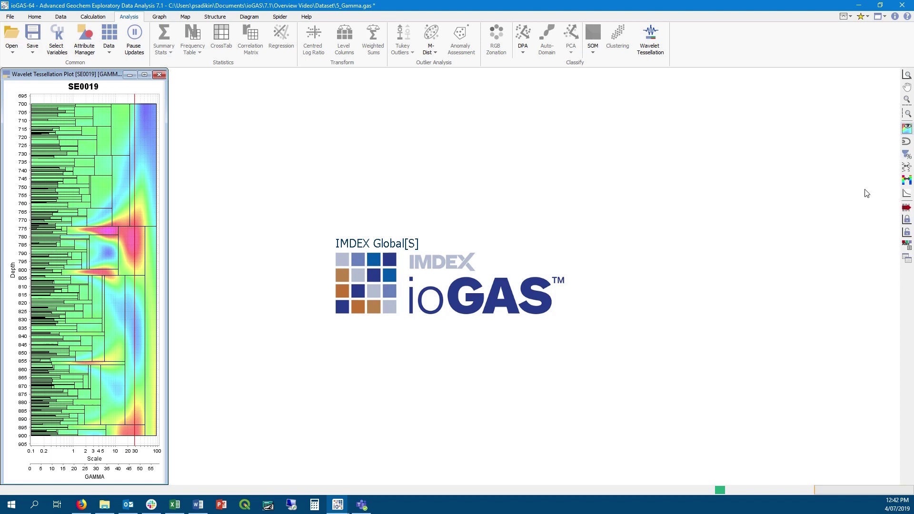
Step: Try the contour display on the wavelet tessellation plot, and hide the heatmap to leave only the coloured tiles
left_click(907, 142)
left_click(907, 142)
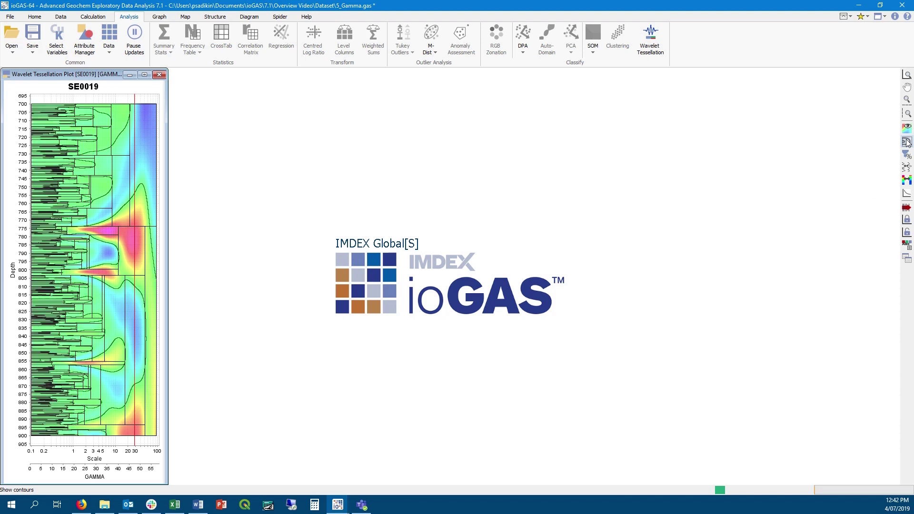
left_click(907, 142)
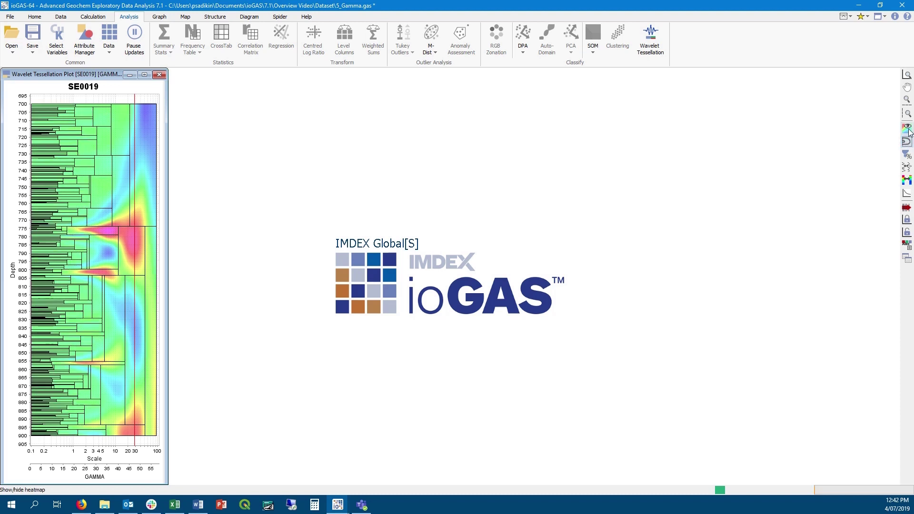
left_click(908, 128)
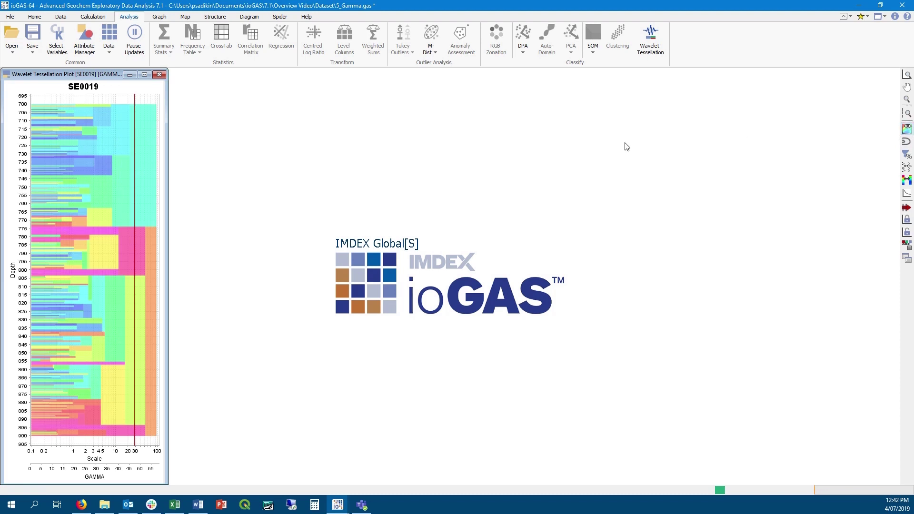
Step: Create a tessellation mean column for GAMMA from the plot at scale 34.880207, with Half Median spacing and filter percentage 30.0
left_click(139, 213)
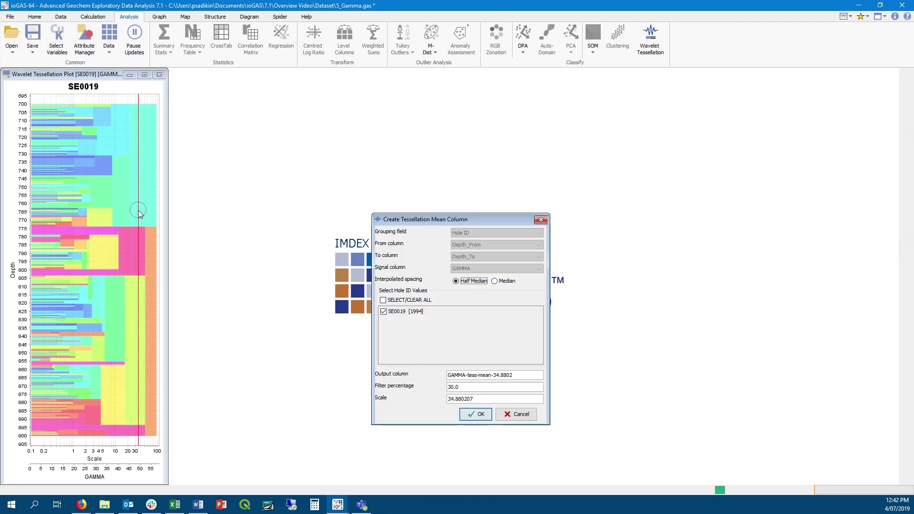
left_click(475, 415)
left_click(456, 277)
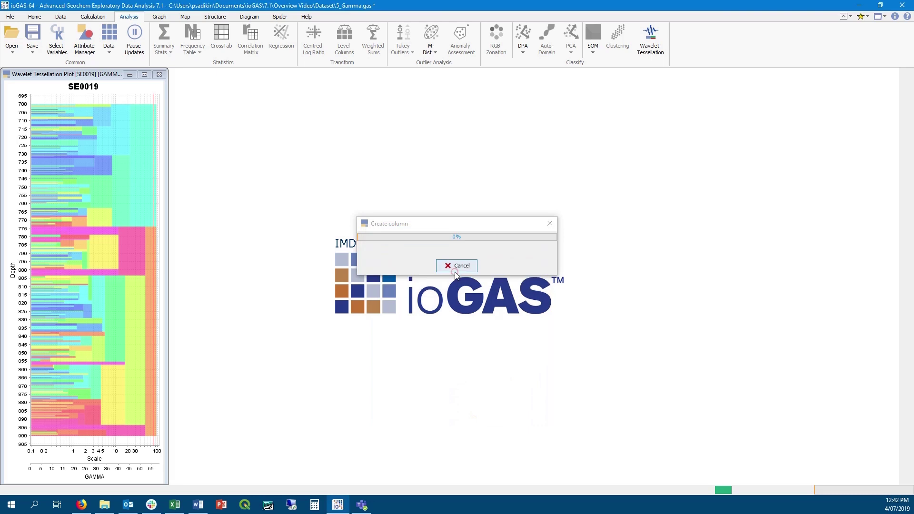
Step: Select GAMMA-tess-mean-34.8802 as the only variable for a downhole plot
left_click(57, 38)
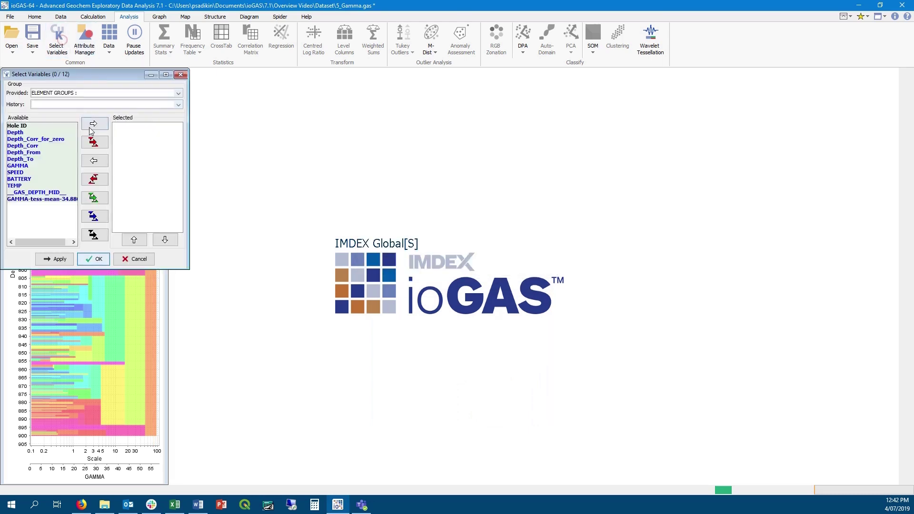
double_click(74, 197)
left_click(107, 262)
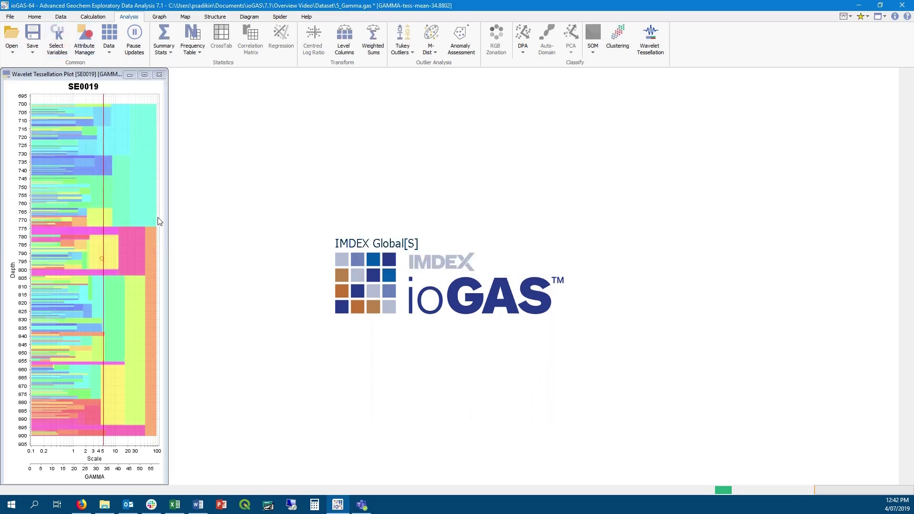
left_click(164, 18)
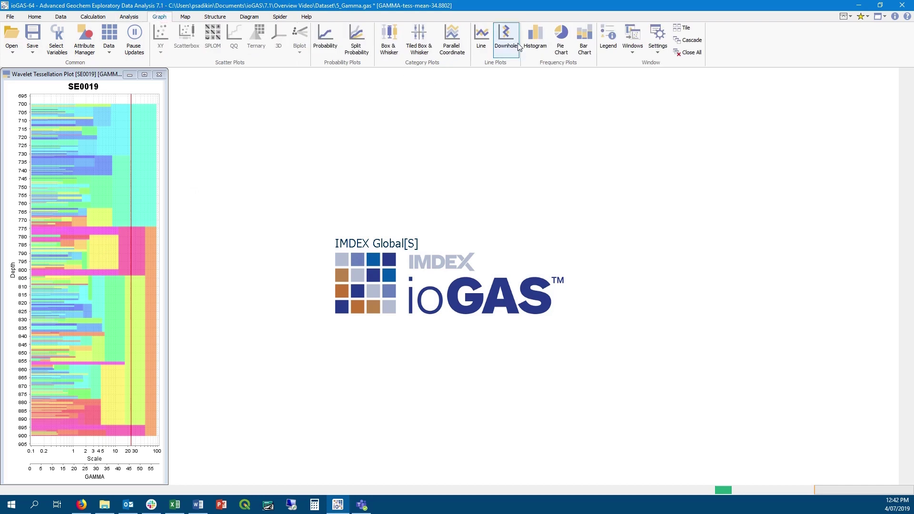
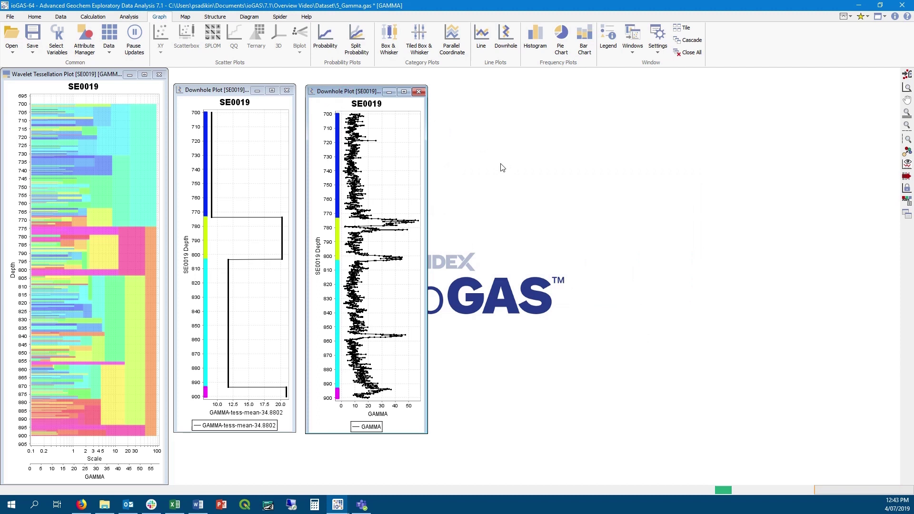
Step: Show the sum of squares versus tile counts plot for the tessellation, and place its window beside the downhole plots
left_click(93, 80)
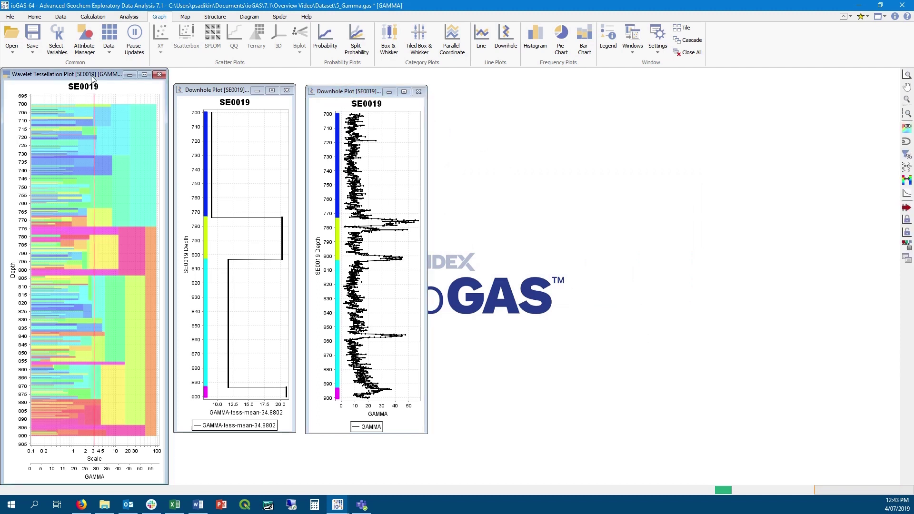
left_click(907, 193)
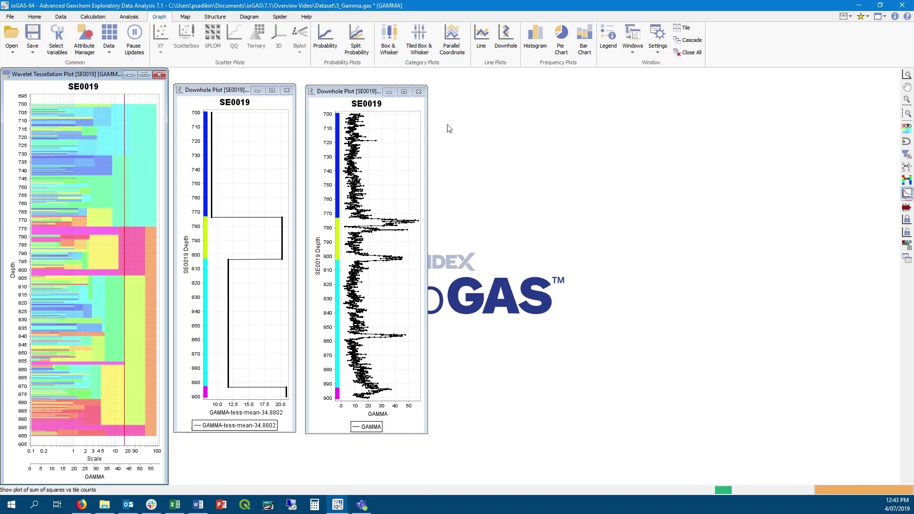
left_click_drag(186, 74, 612, 149)
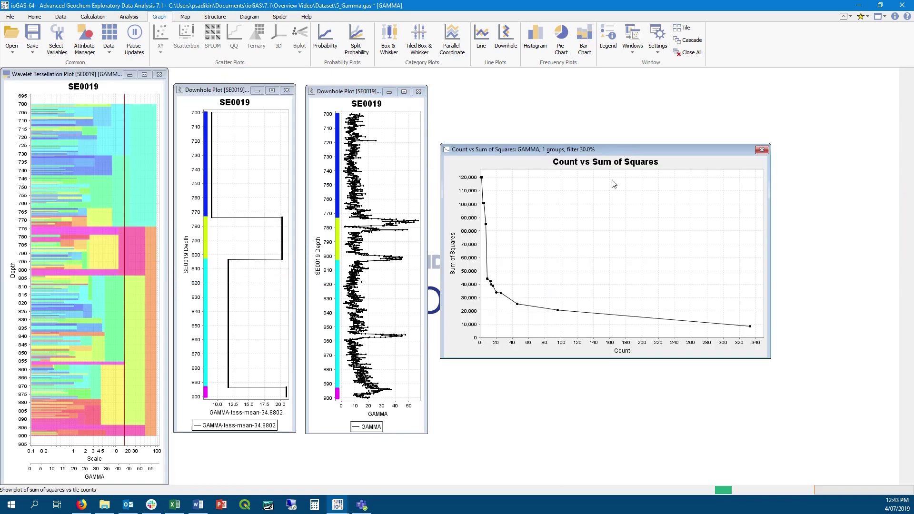
Step: Create a tessellation mean column at scale 3.919662 from a point on the Count vs Sum of Squares curve, with Half Median spacing and filter 30.0
left_click(518, 304)
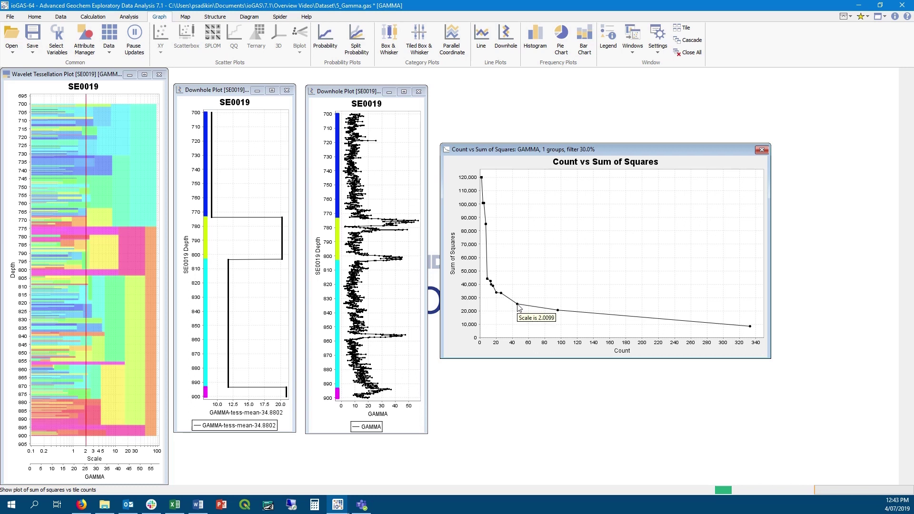
left_click(502, 295)
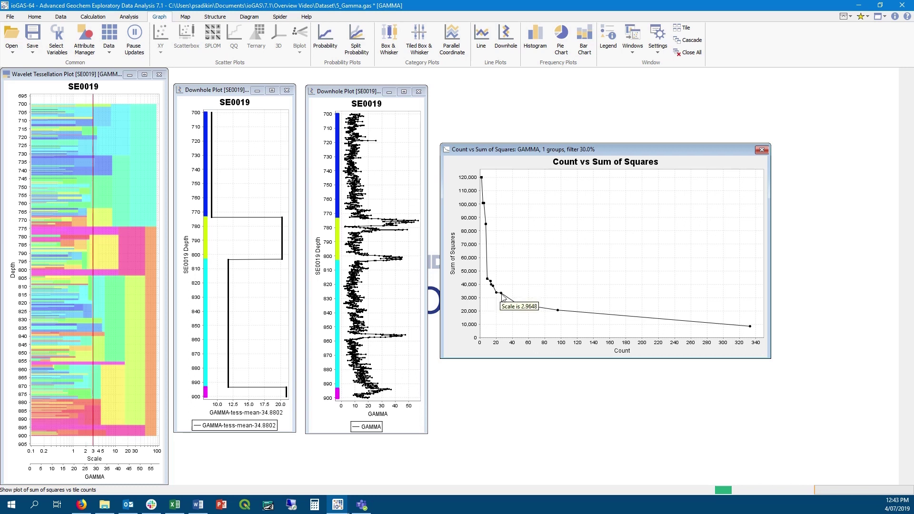
left_click(497, 293)
double_click(498, 295)
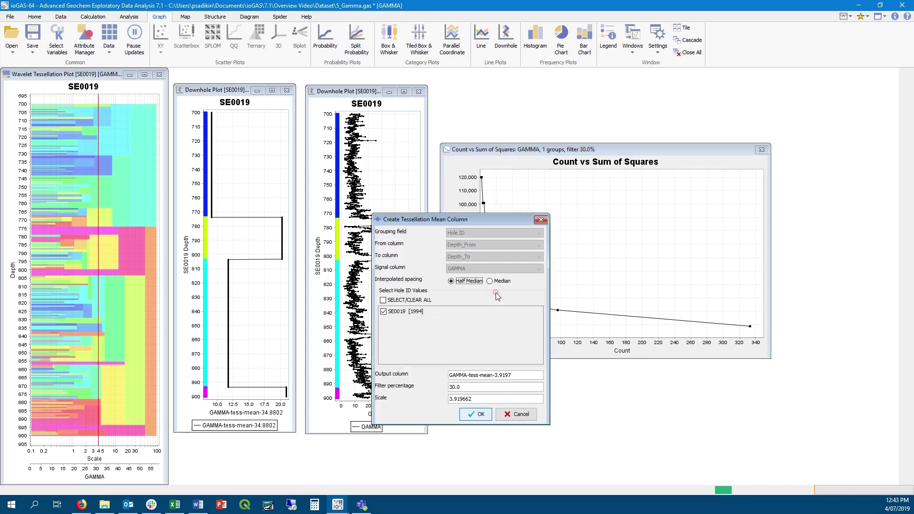
left_click(477, 415)
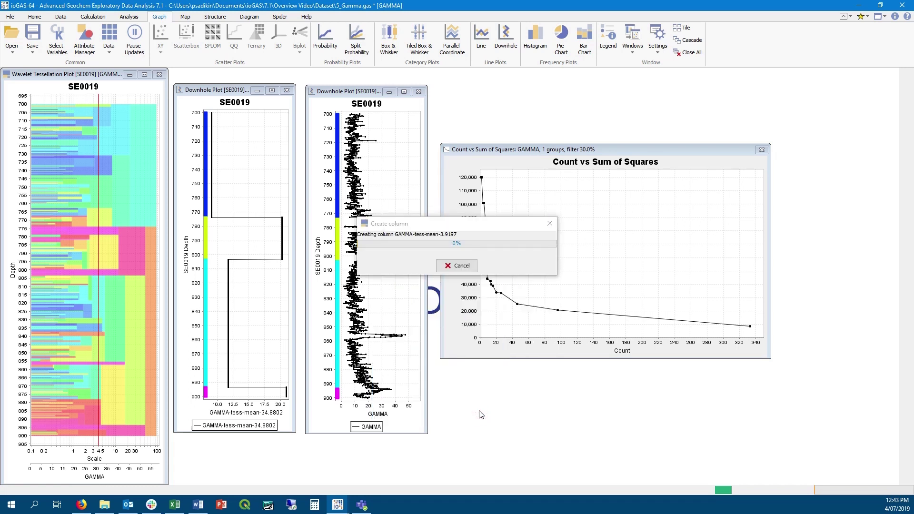
left_click(482, 301)
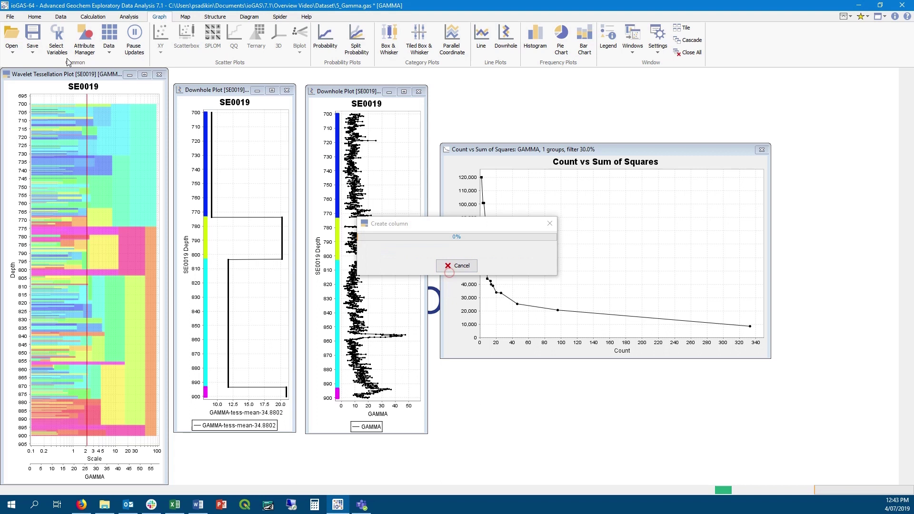
Step: Auto-attribute the row colours by GAMMA-tess-mean-3.9197 in 10 Equal Ranges, and close the Attribute Manager
left_click(82, 50)
left_click(390, 314)
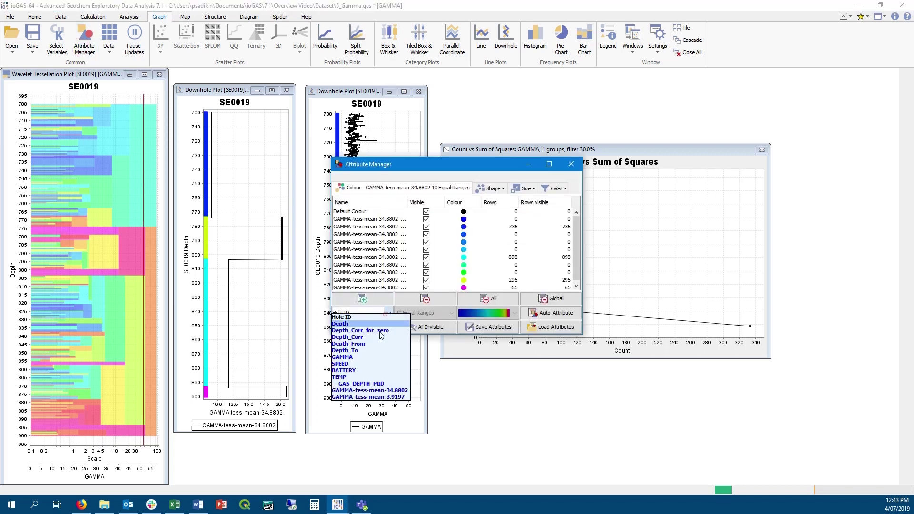
left_click(381, 397)
left_click(552, 313)
left_click(431, 284)
left_click_drag(436, 161, 601, 205)
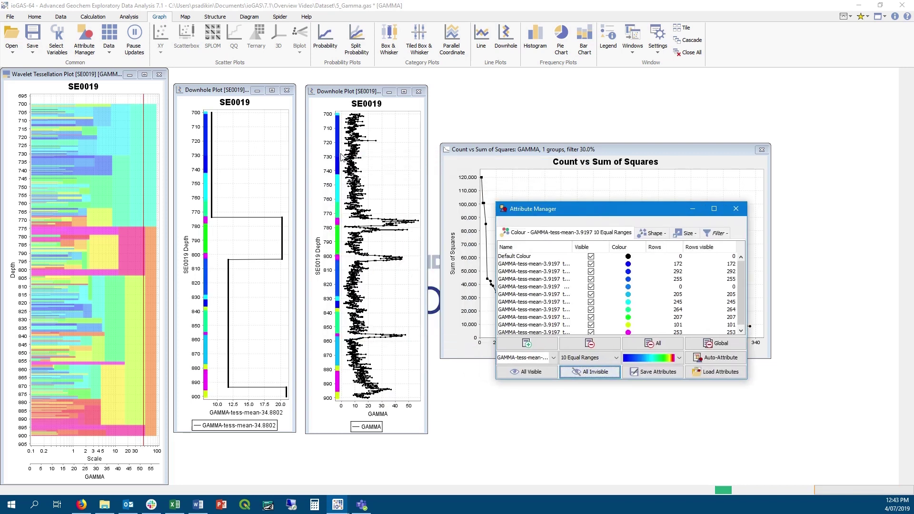
left_click(712, 101)
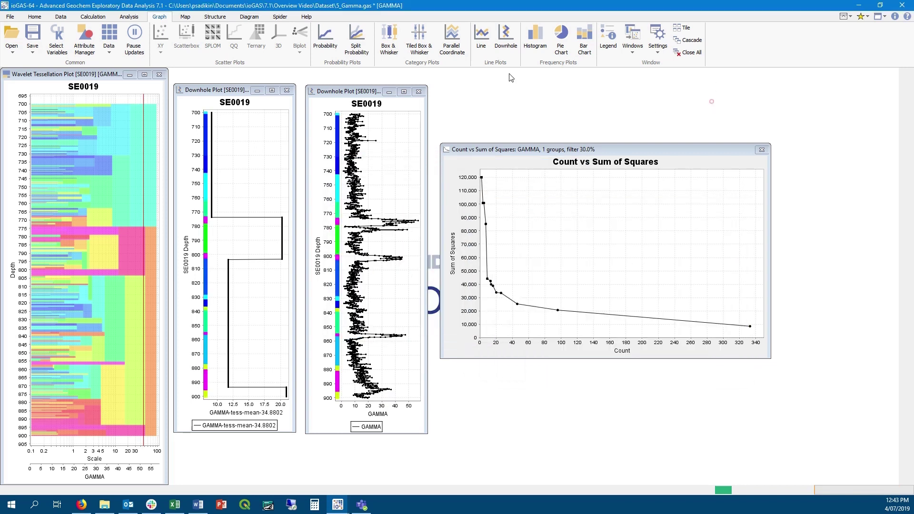
Step: Create only the average value column, without plots, by wavelet tessellation of GAMMA with Half Median spacing, filter 30.0 and scale 5
left_click(130, 17)
left_click(651, 40)
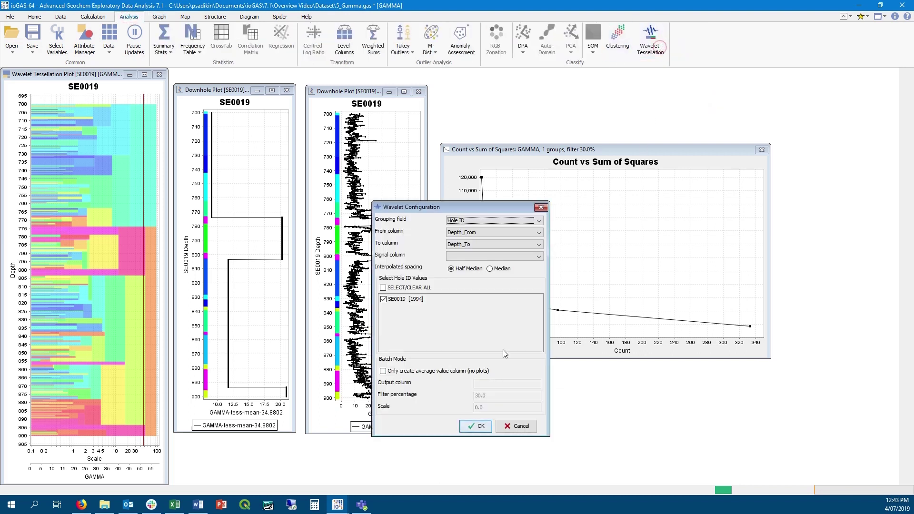
left_click(456, 373)
left_click(476, 256)
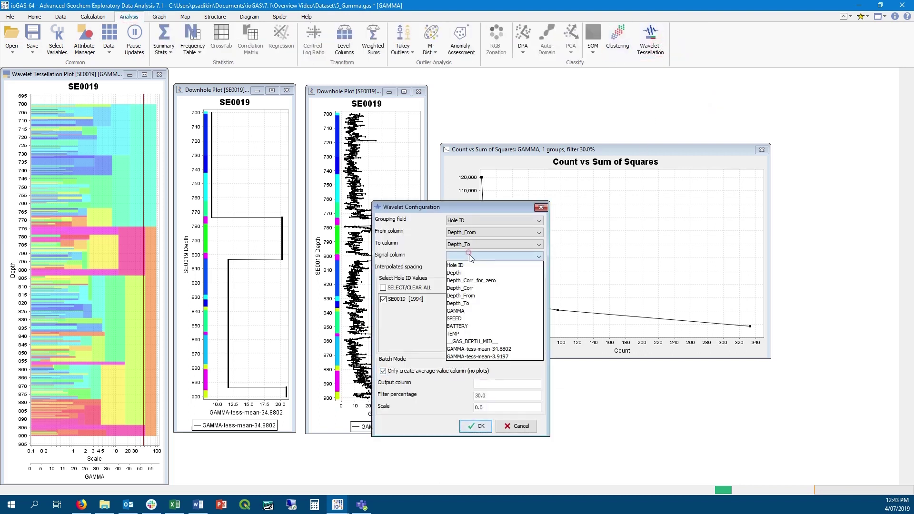
left_click(464, 314)
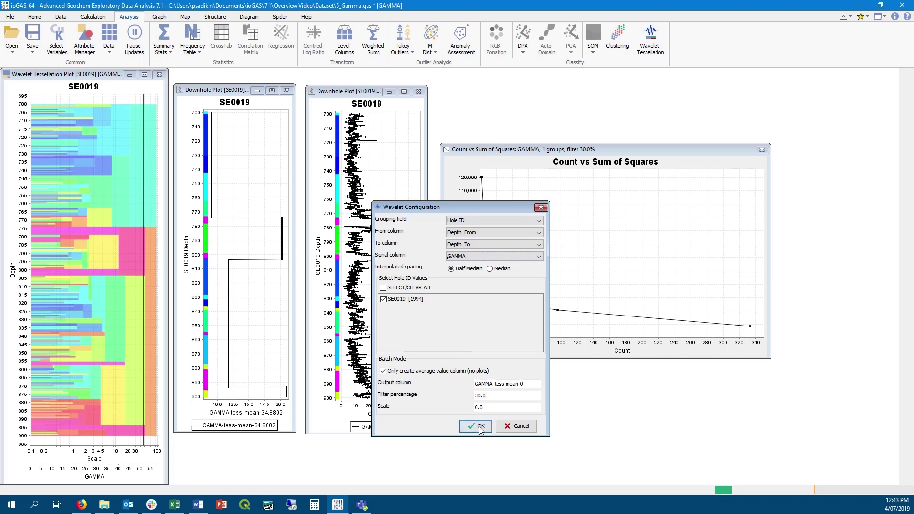
left_click(492, 406)
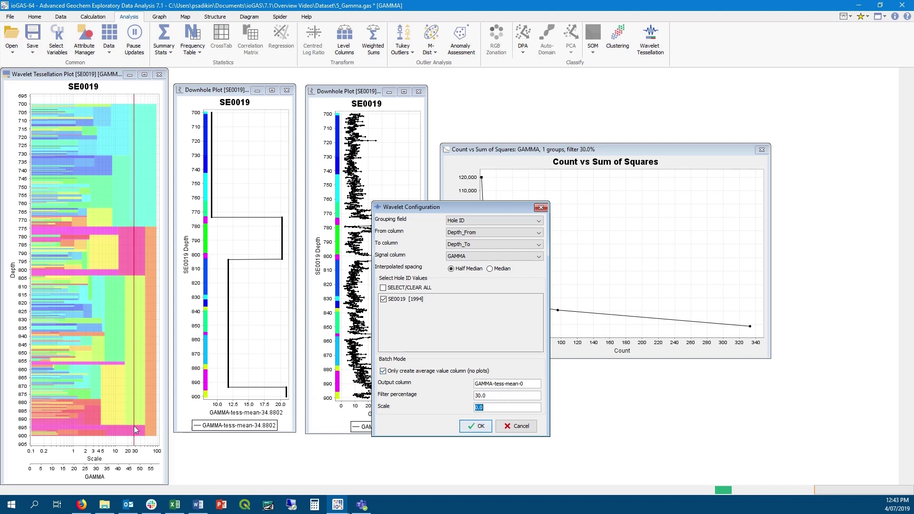
type("5")
left_click(482, 427)
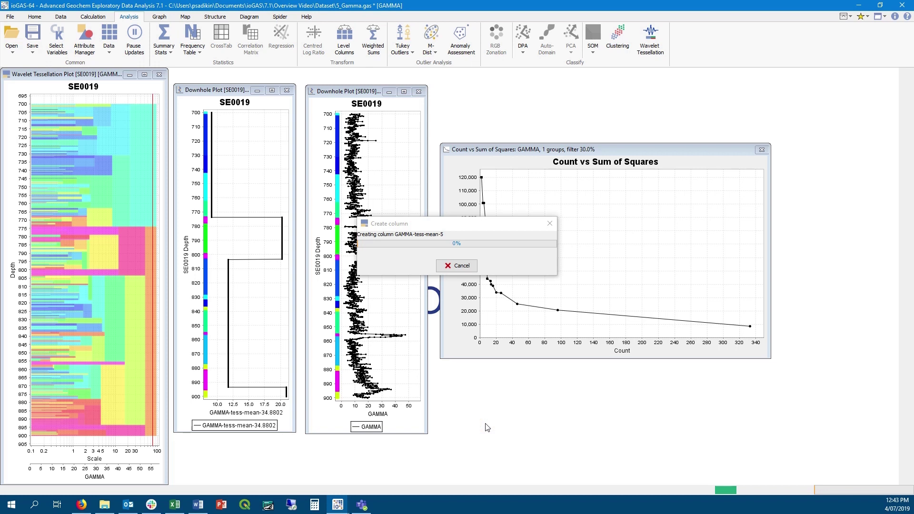
left_click(460, 280)
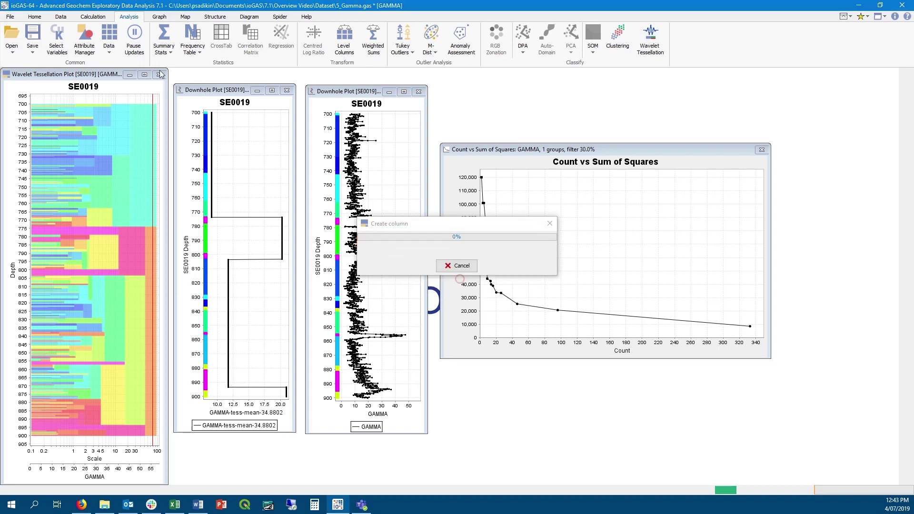
Step: Auto-attribute the row colours by GAMMA-tess-mean-5 in the Attribute Manager
left_click(85, 46)
left_click(386, 313)
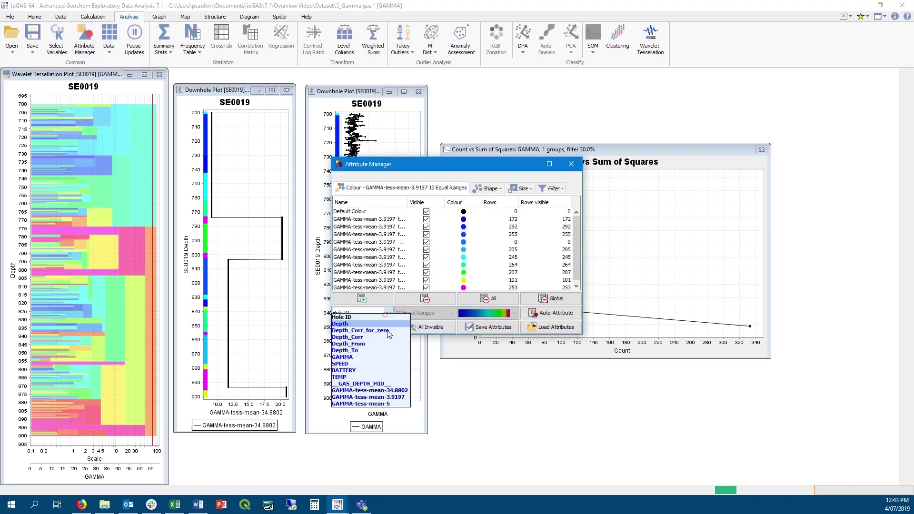
left_click(386, 404)
left_click(551, 312)
left_click(446, 279)
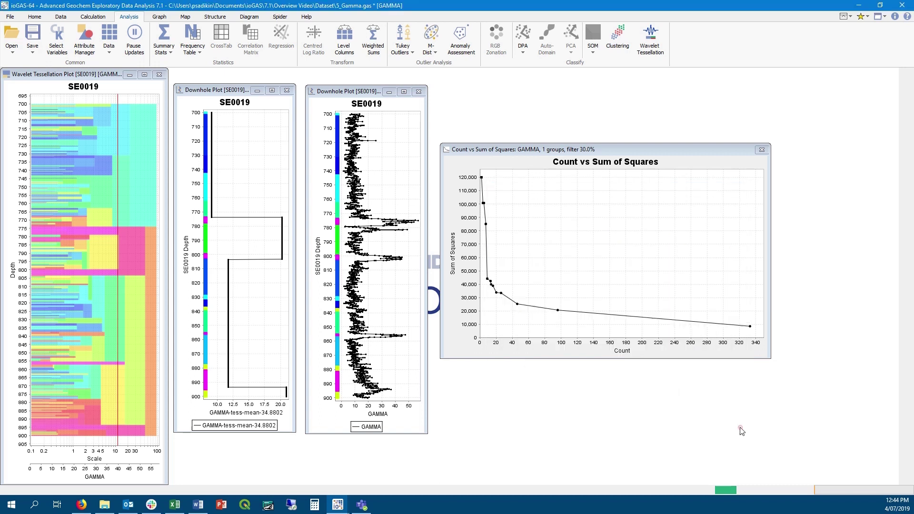
Step: Close all open plot windows and confirm the closure
left_click(884, 19)
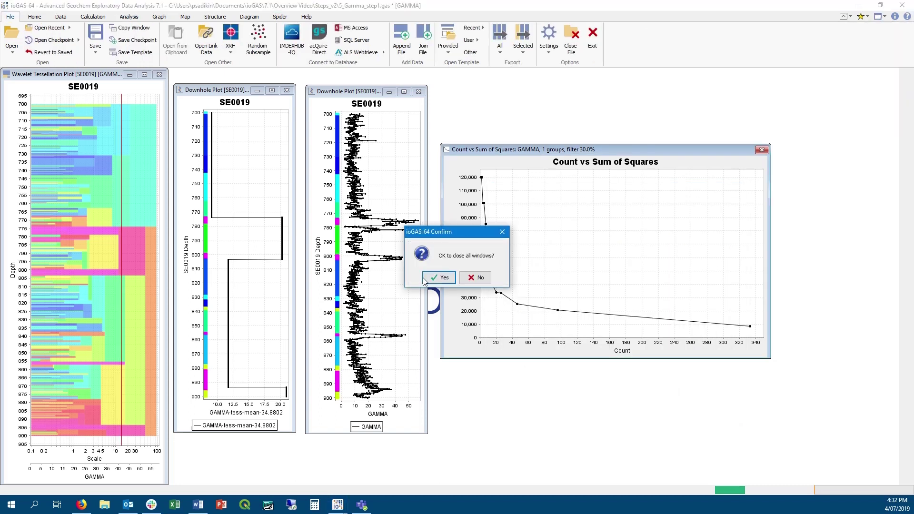
left_click(434, 282)
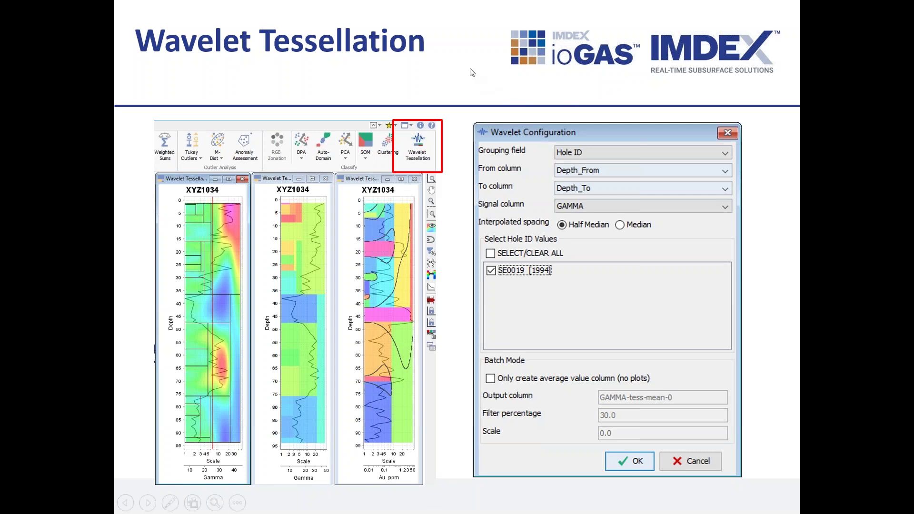
Step: Leave the Wavelet Tessellation slide show and switch from PowerPoint to ioGAS
key("Right")
key("Left")
key("Escape")
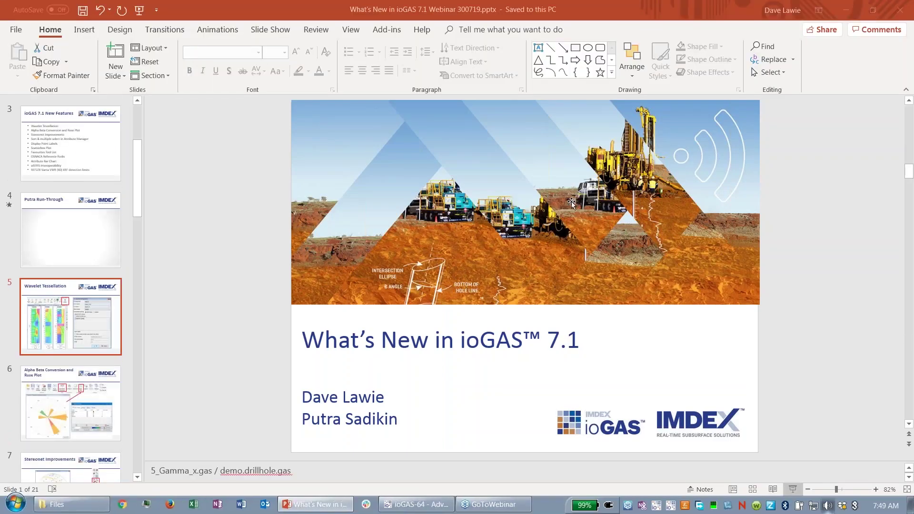
left_click(410, 505)
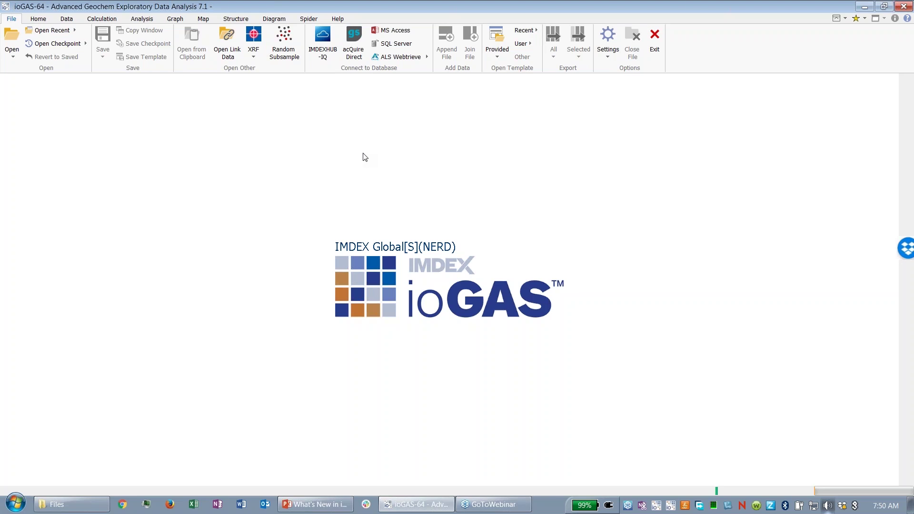
Step: Open the file 5_Gamma_x.gas, restore its previous session and maximize the application window
left_click(16, 60)
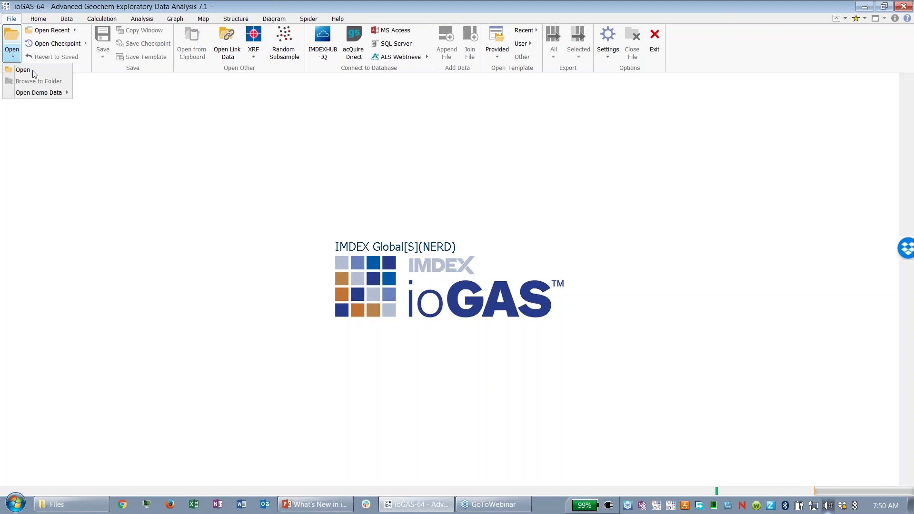
left_click(33, 72)
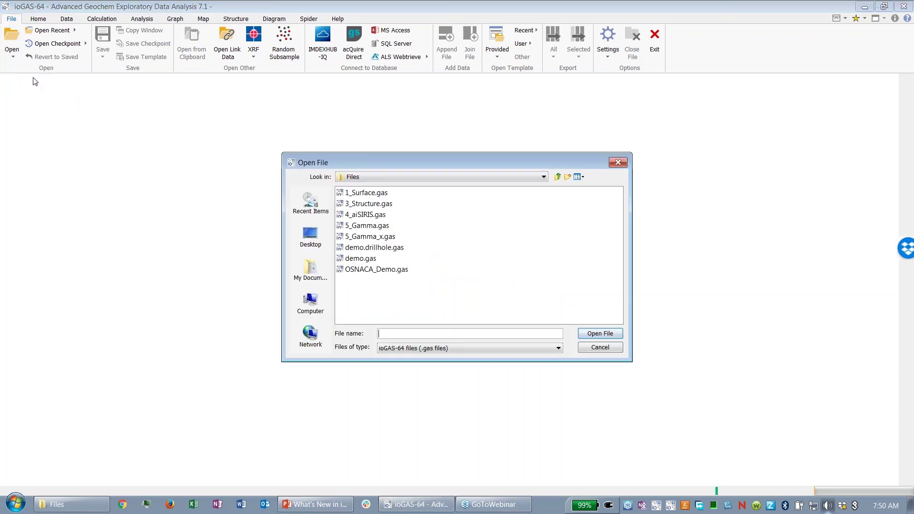
double_click(385, 238)
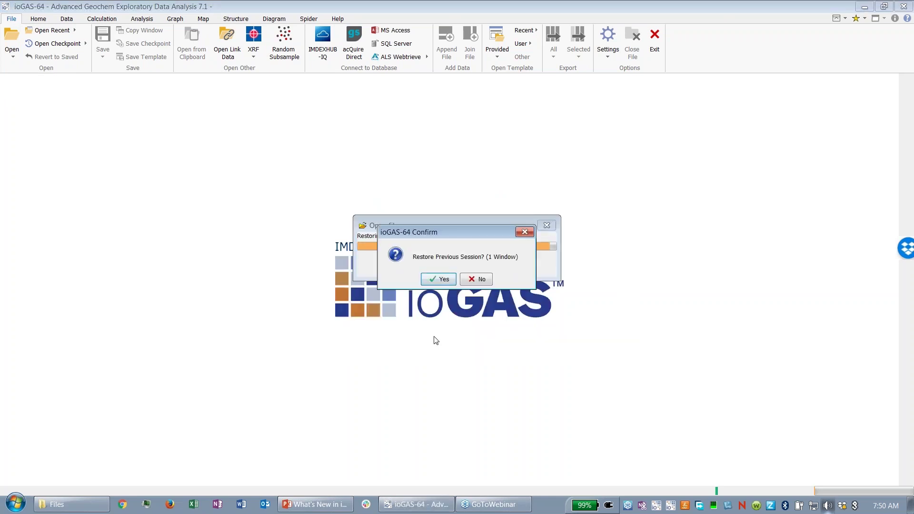
left_click(441, 279)
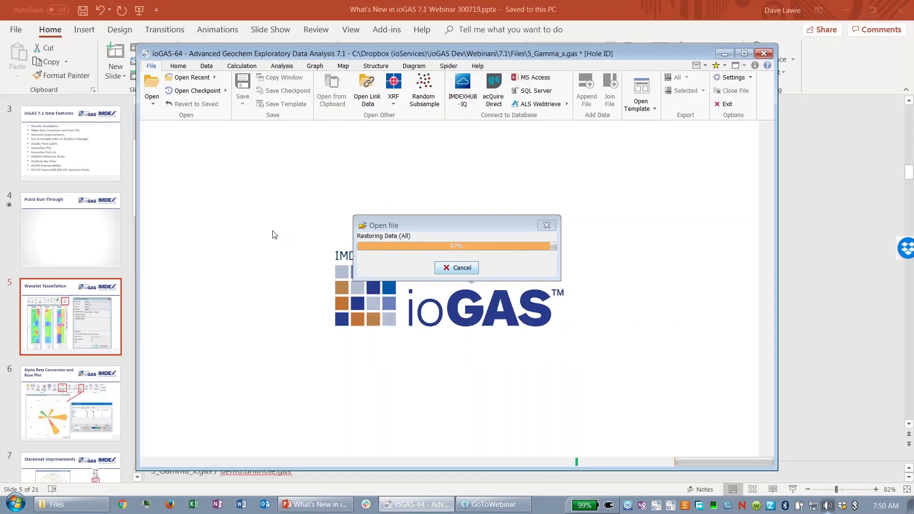
left_click(745, 55)
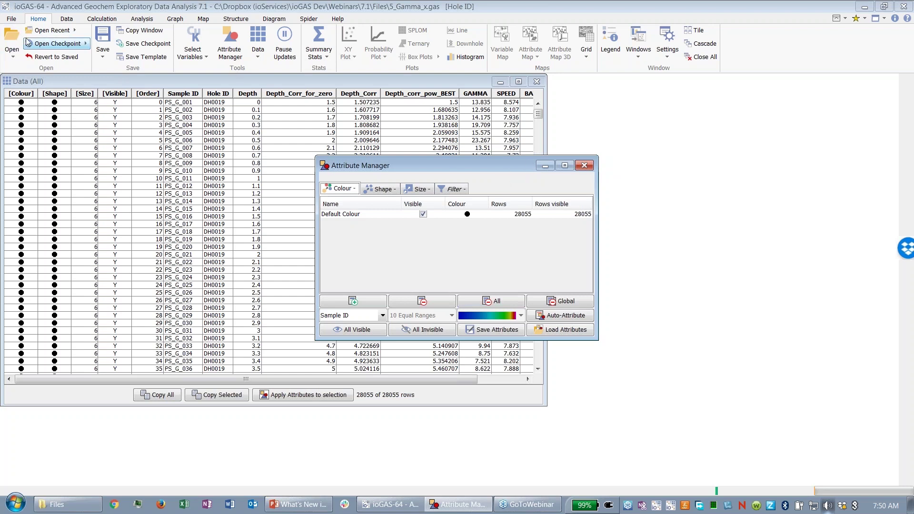
Step: Open the file 5_Gamma.gas with its previous session restored and place the Attribute Manager beside the downhole plot
left_click(18, 57)
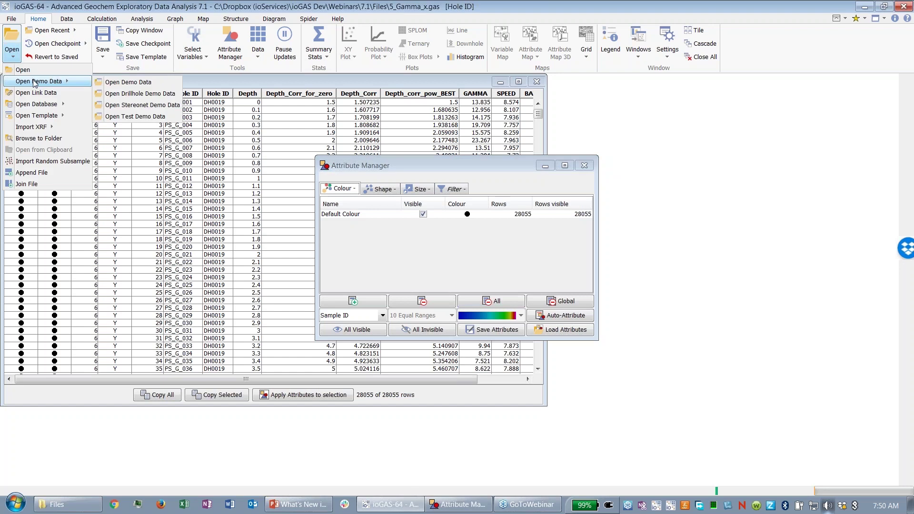
left_click(40, 72)
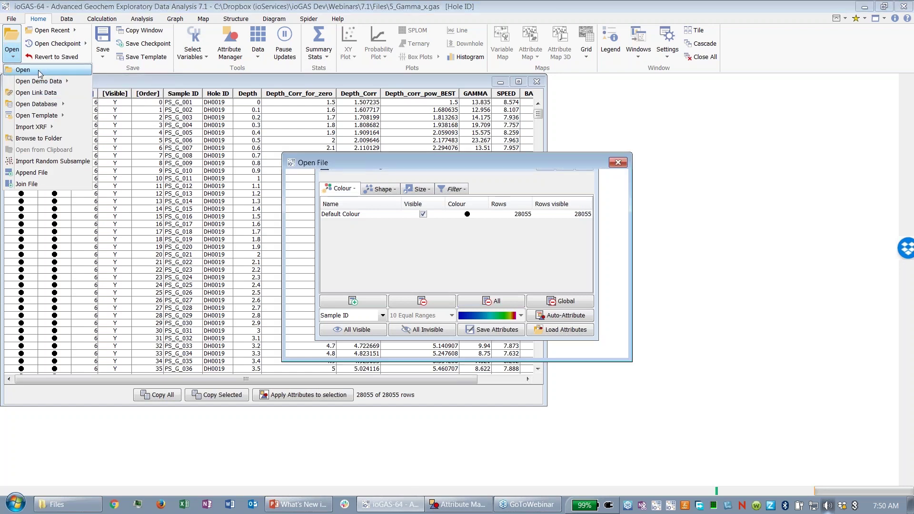
left_click(379, 227)
double_click(380, 227)
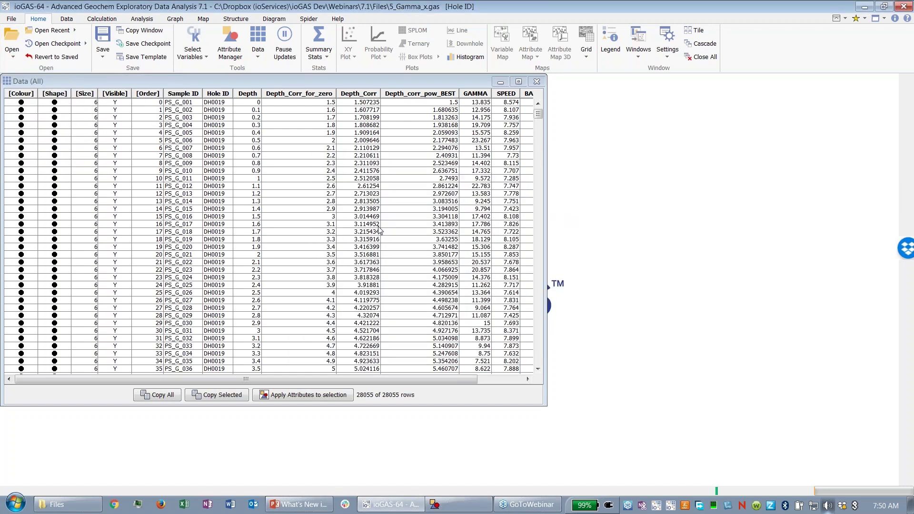
left_click(439, 279)
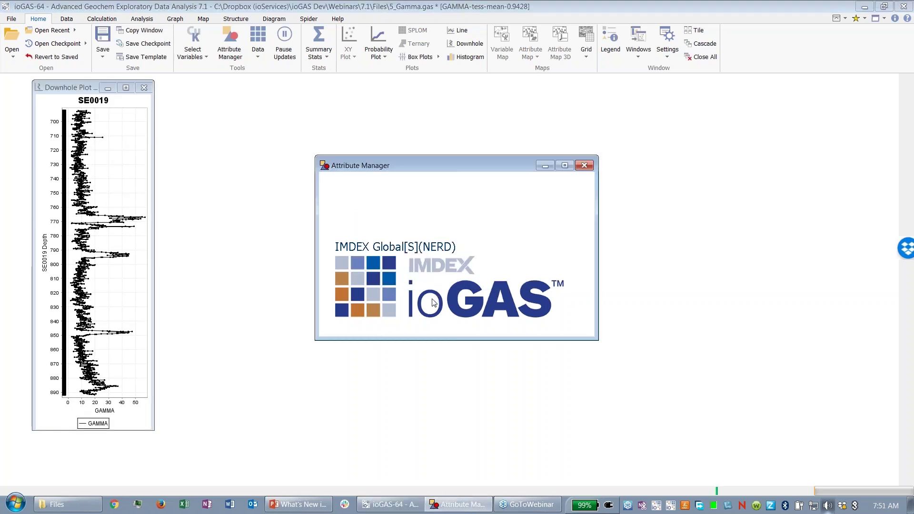
left_click_drag(456, 167, 406, 274)
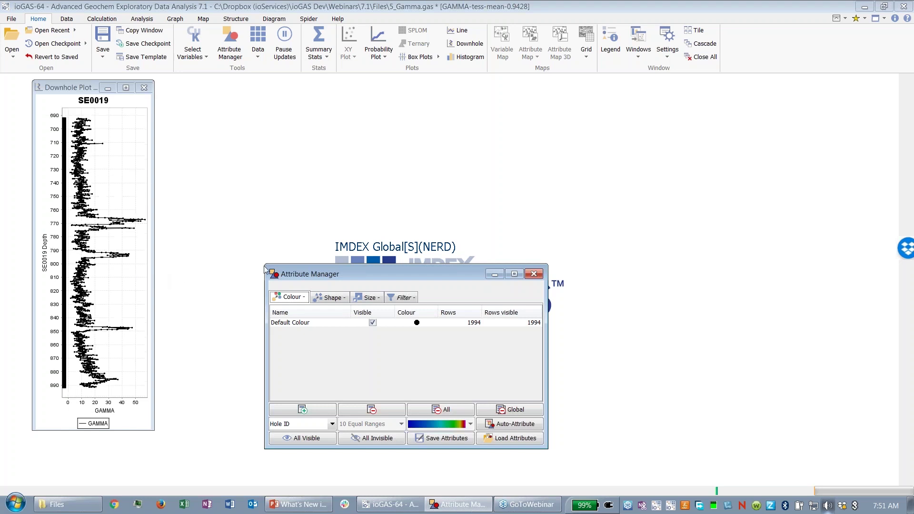
left_click_drag(397, 274, 368, 207)
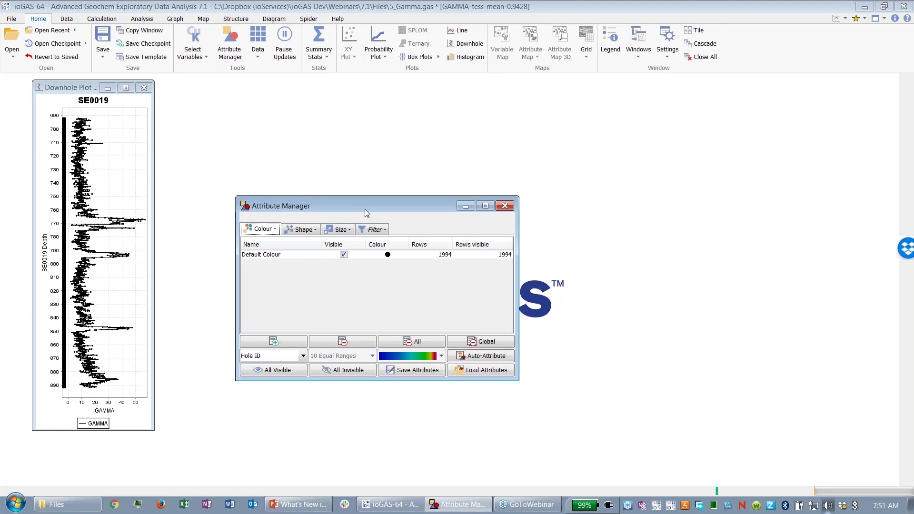
left_click_drag(365, 209, 321, 227)
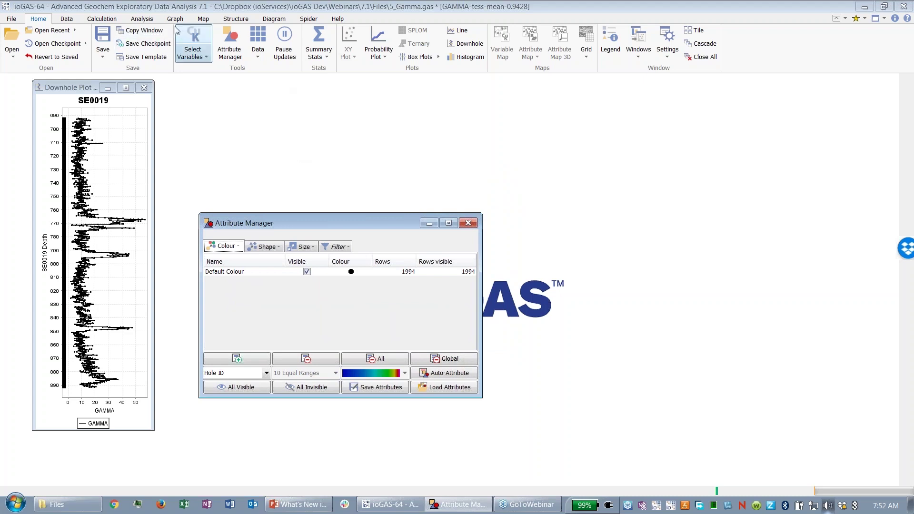
Step: Create a wavelet tessellation plot for hole SE0019 with GAMMA as the signal column
left_click(144, 22)
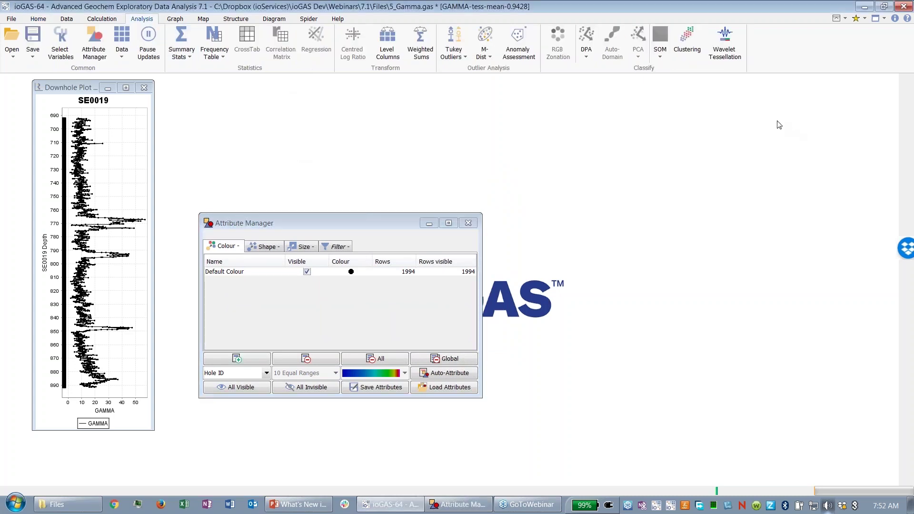
left_click(739, 52)
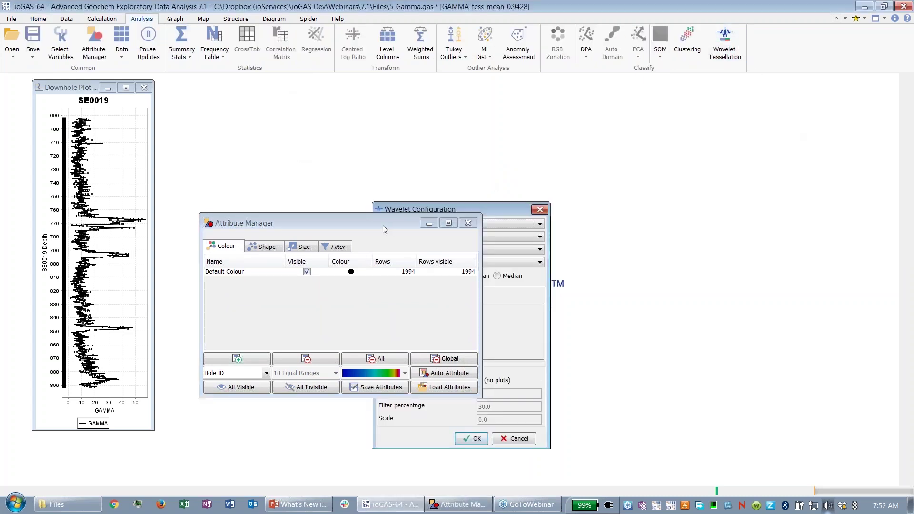
left_click_drag(383, 225, 207, 76)
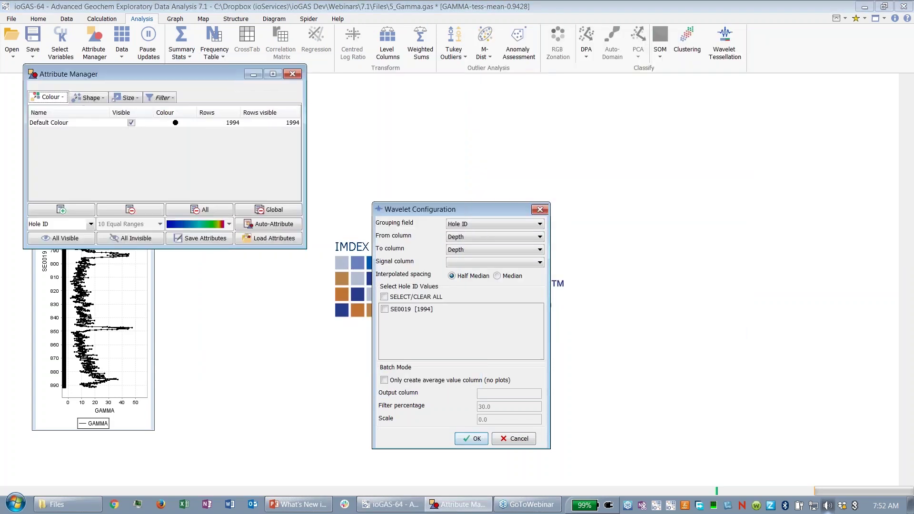
left_click_drag(485, 211, 517, 91)
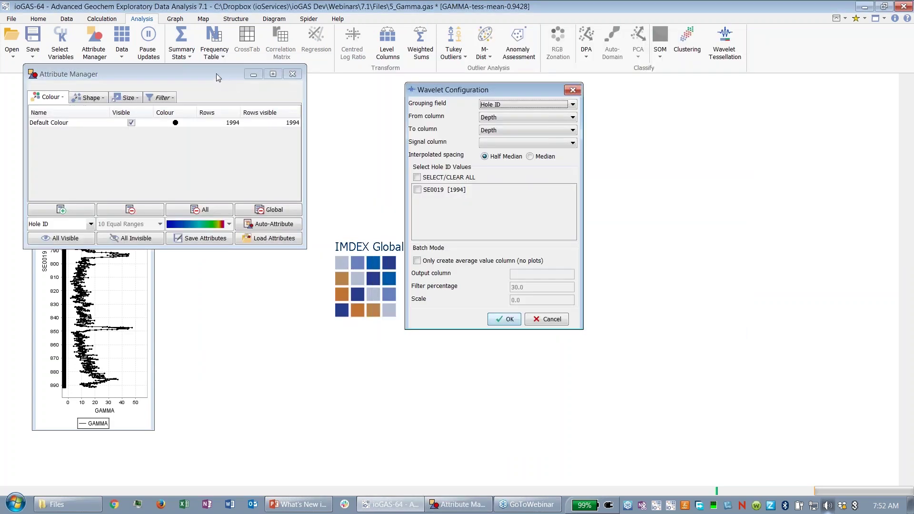
left_click_drag(216, 74, 335, 353)
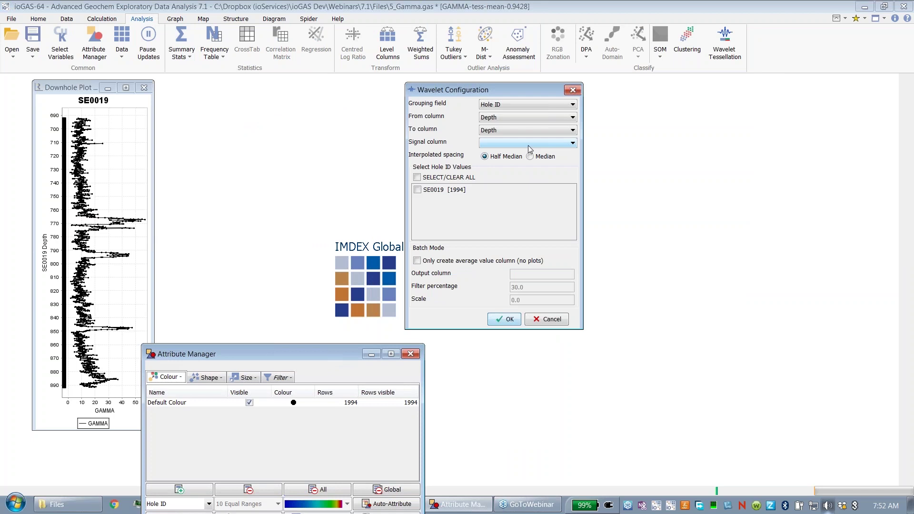
left_click(527, 145)
left_click(527, 207)
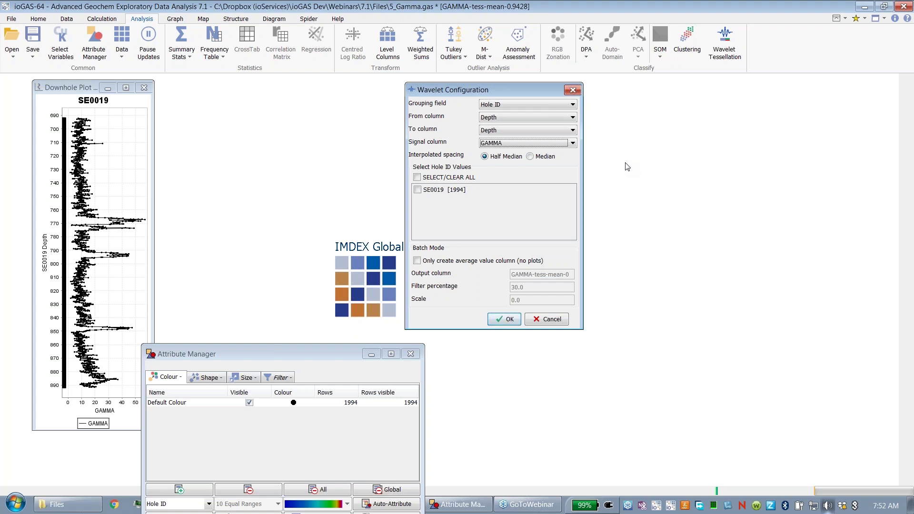
left_click(419, 190)
left_click(504, 319)
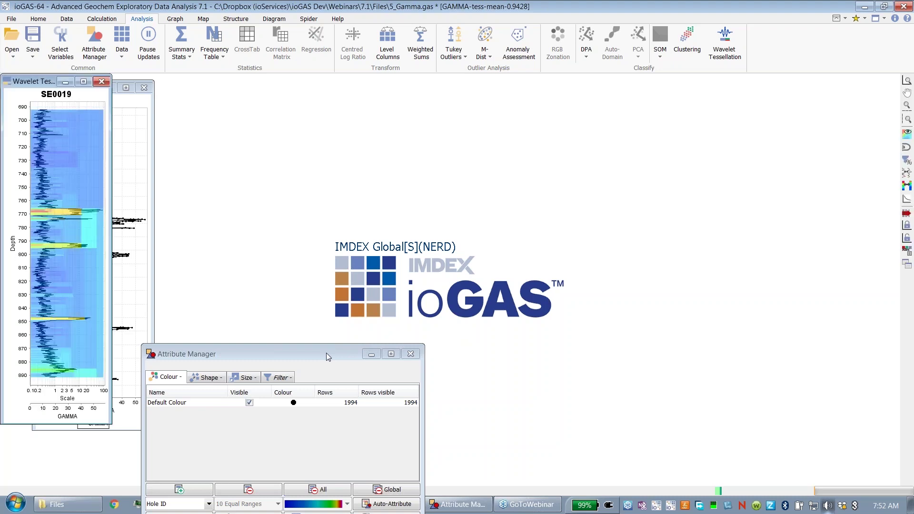
Step: Place the wavelet tessellation plot beside the downhole plot, widen it, and move the Attribute Manager clear of both plots
left_click_drag(326, 353, 621, 312)
left_click_drag(38, 84, 209, 90)
left_click_drag(281, 159, 342, 159)
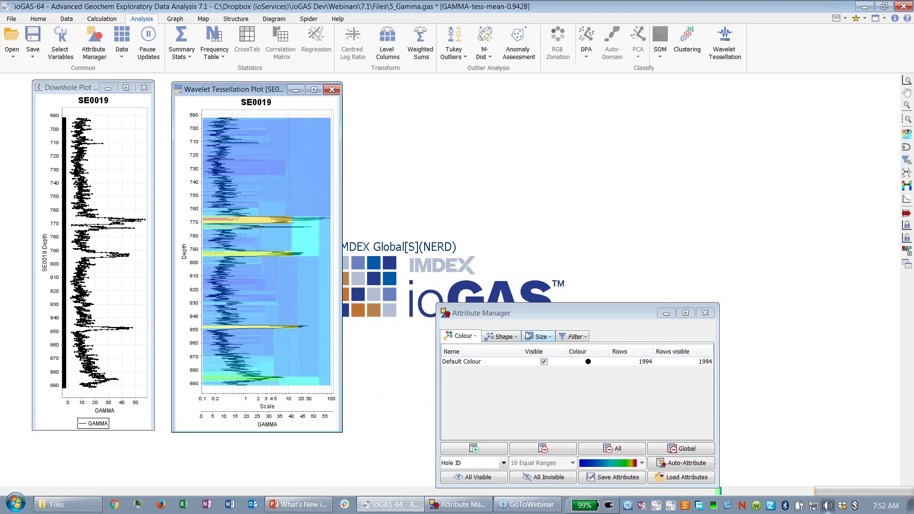
left_click_drag(539, 313, 497, 160)
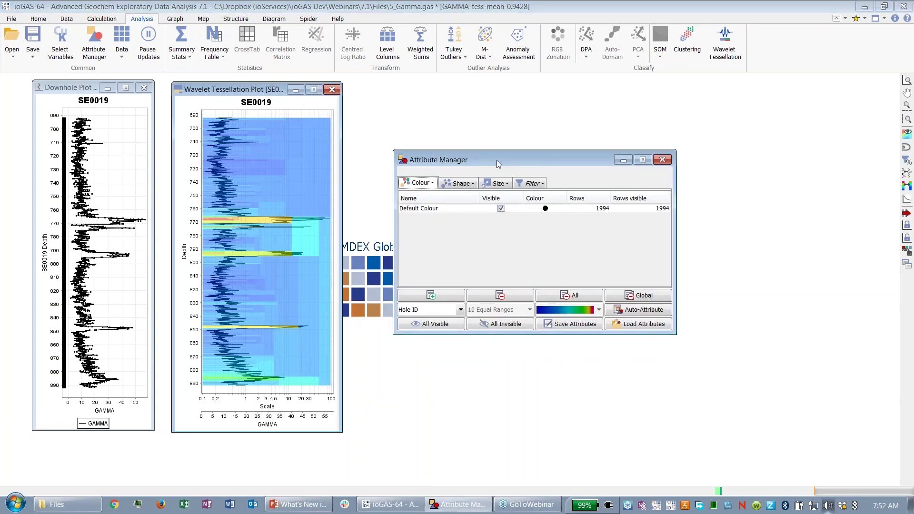
left_click(838, 82)
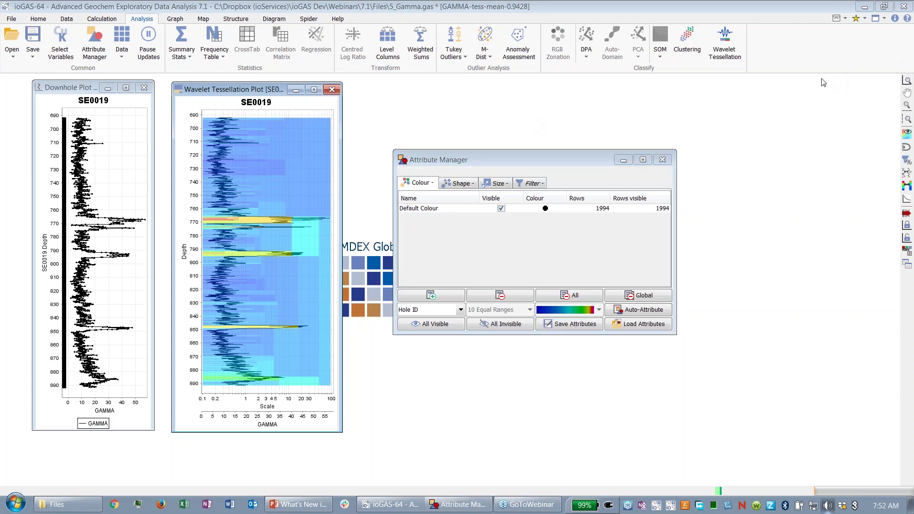
Step: Toggle the wavelet tessellation plot's colouring mode back and forth to compare the colour schemes
left_click(910, 189)
left_click(911, 189)
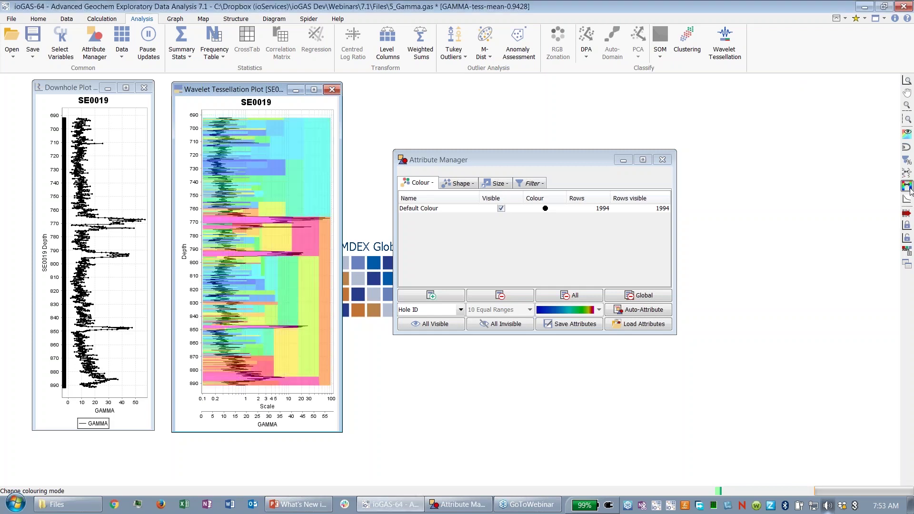
left_click(910, 189)
left_click(910, 189)
left_click(910, 189)
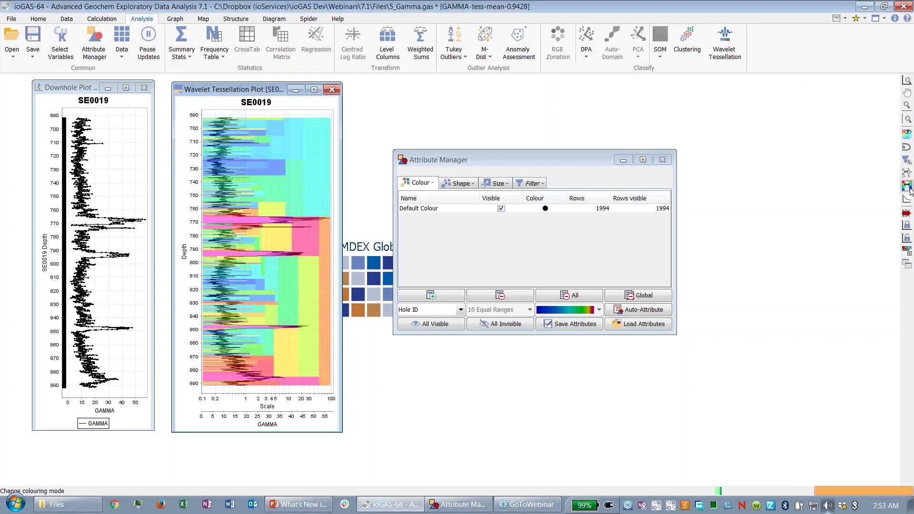
left_click(910, 189)
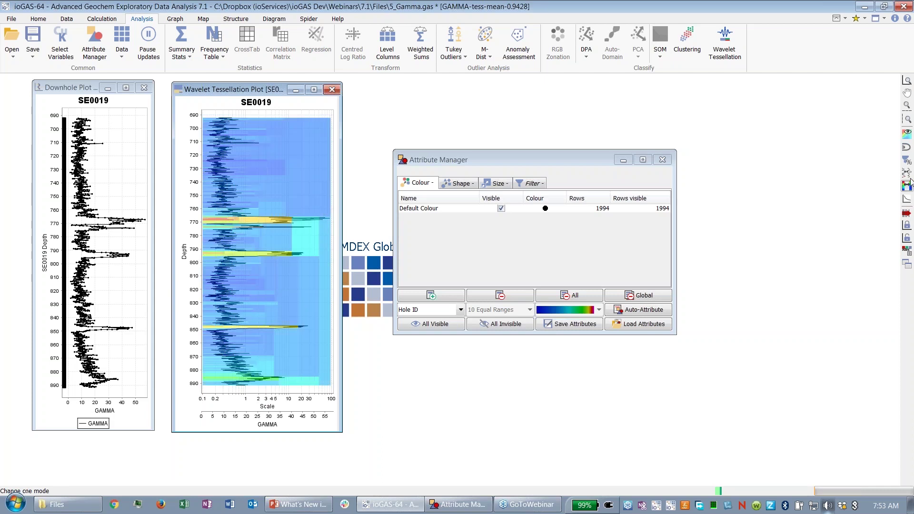
Step: Change the tessellation plot's line mode and show the smooth wavelet colour image behind the tile outlines
left_click(910, 174)
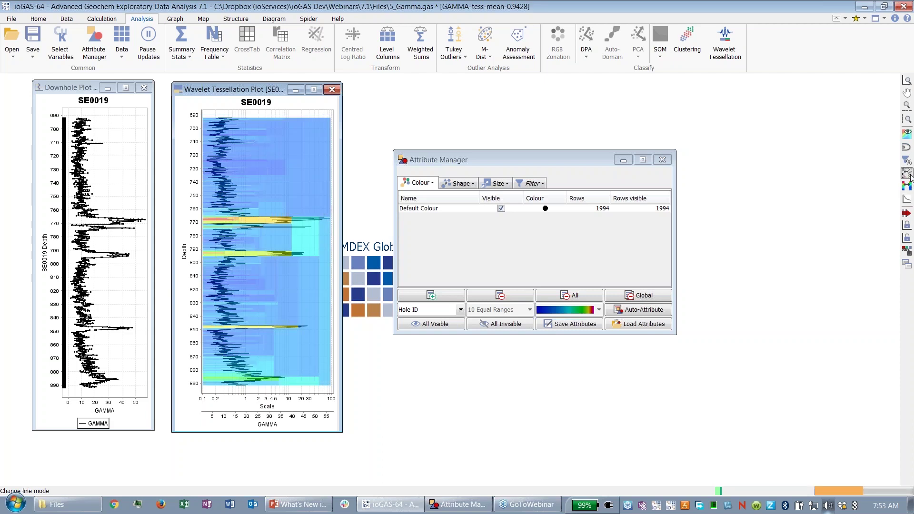
left_click(908, 135)
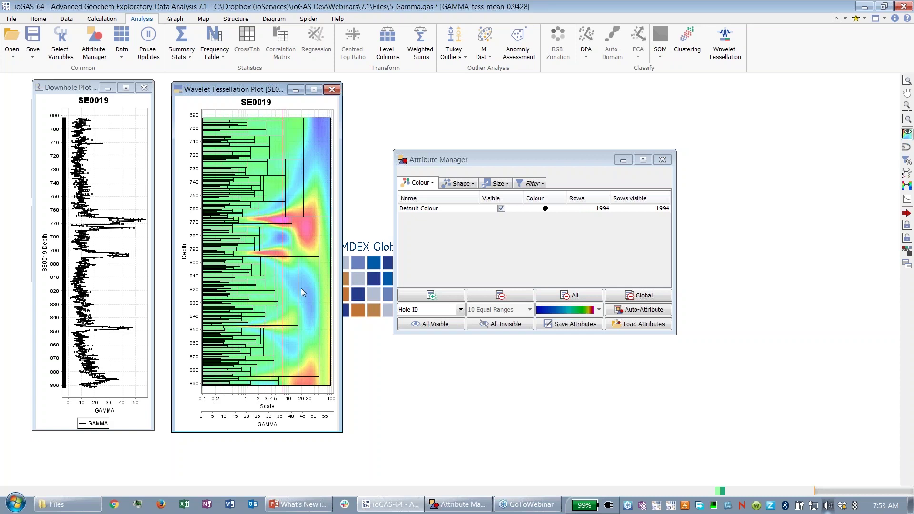
mouse_move(309, 288)
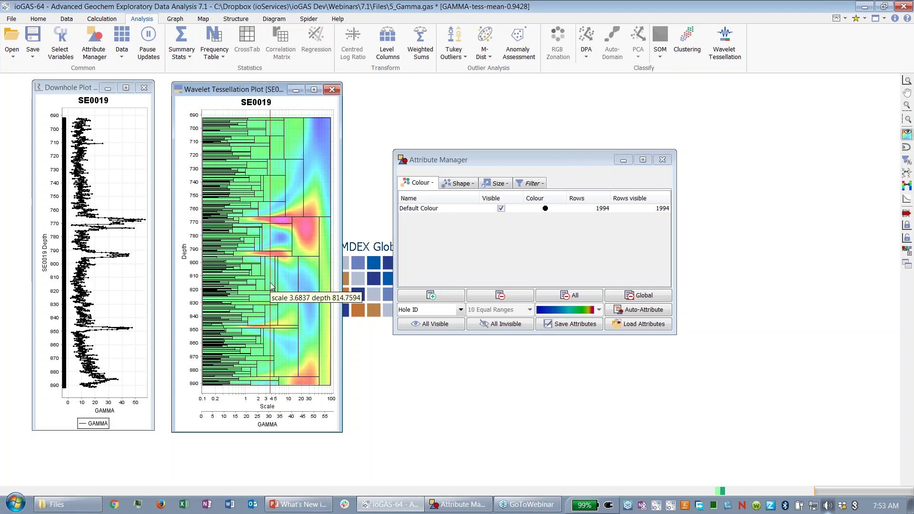
Step: Show the Count vs Sum of Squares plot beside the tessellation plot and pick its point at a count of about 95
left_click(908, 200)
left_click_drag(212, 84, 515, 100)
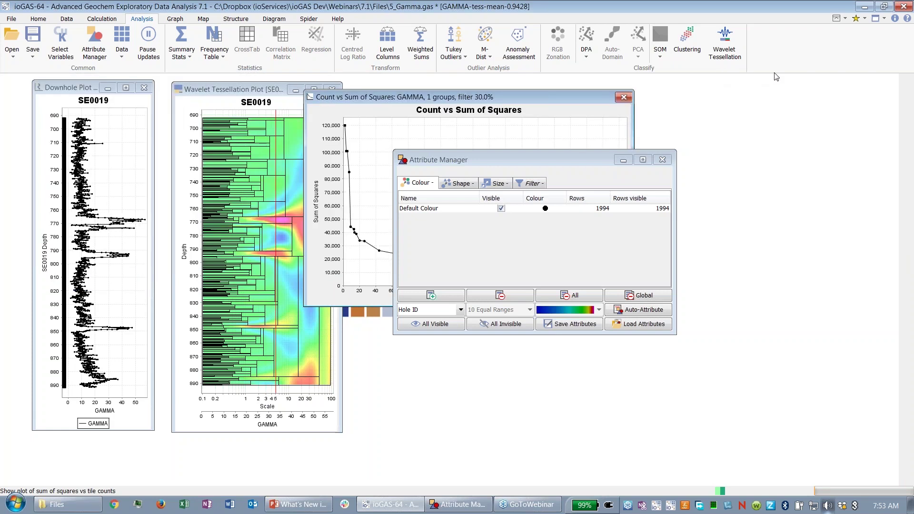
left_click_drag(570, 161, 699, 346)
left_click_drag(529, 101, 570, 97)
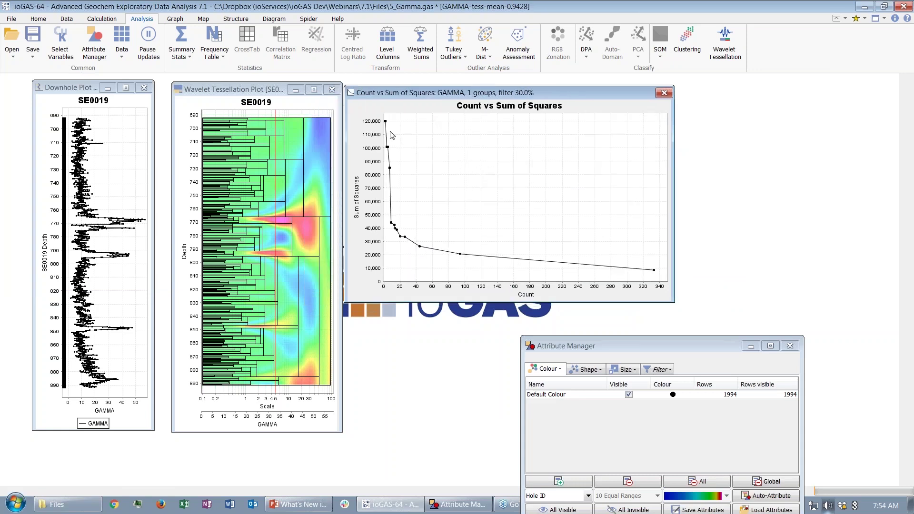
left_click(460, 256)
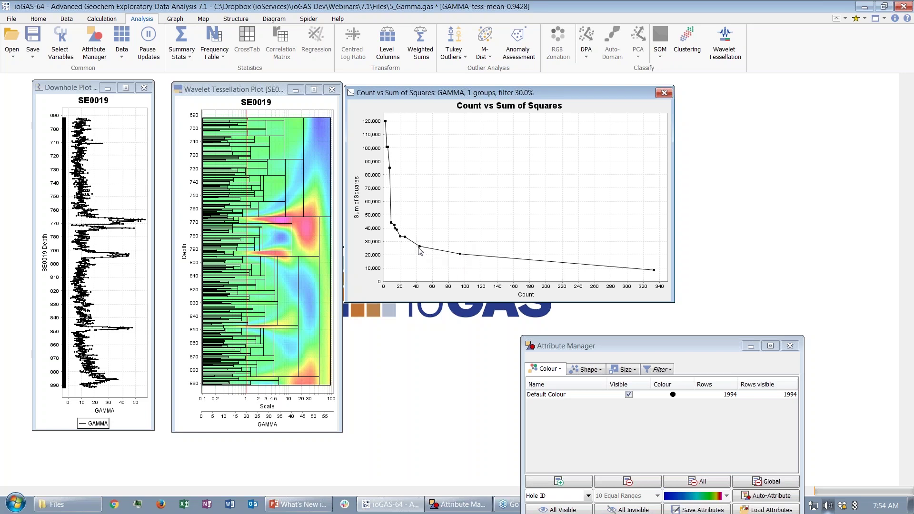
Step: Examine how points on the Count vs Sum of Squares curve relate to scale positions in the wavelet tessellation plot
left_click_drag(266, 377, 248, 387)
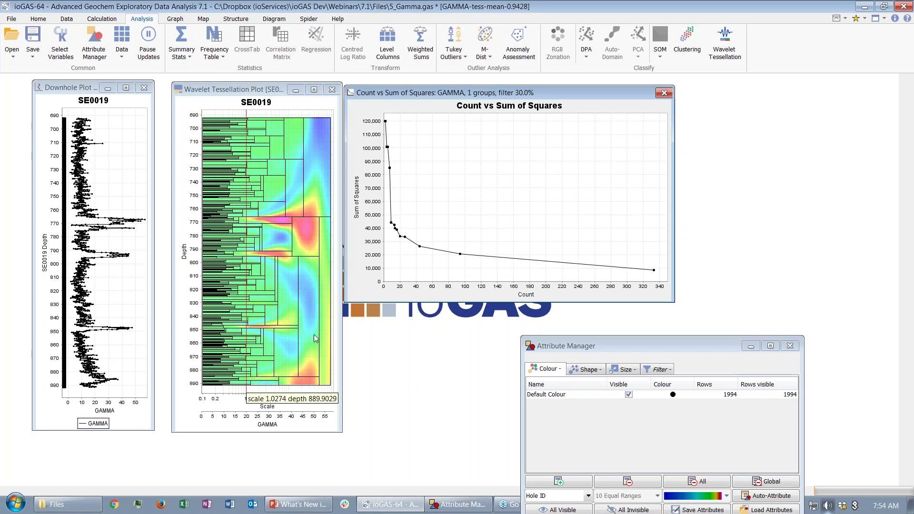
left_click(461, 256)
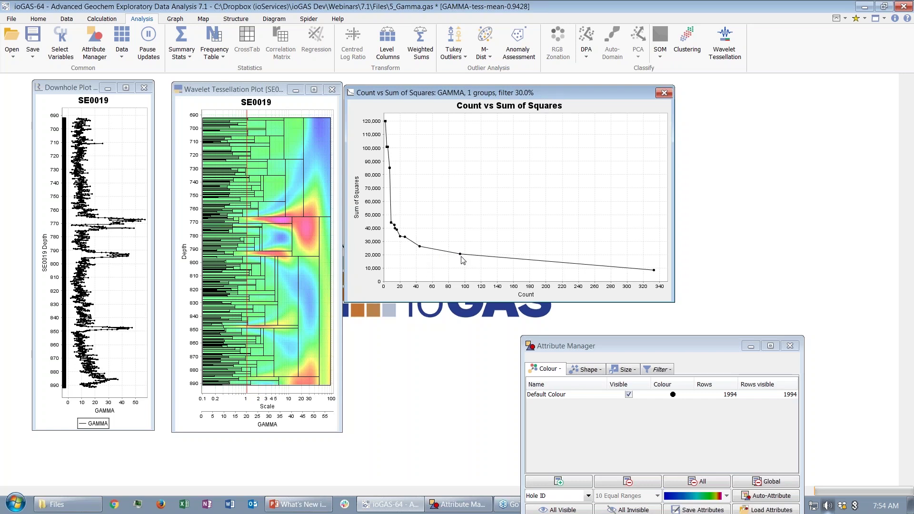
mouse_move(463, 257)
left_click_drag(270, 232, 265, 222)
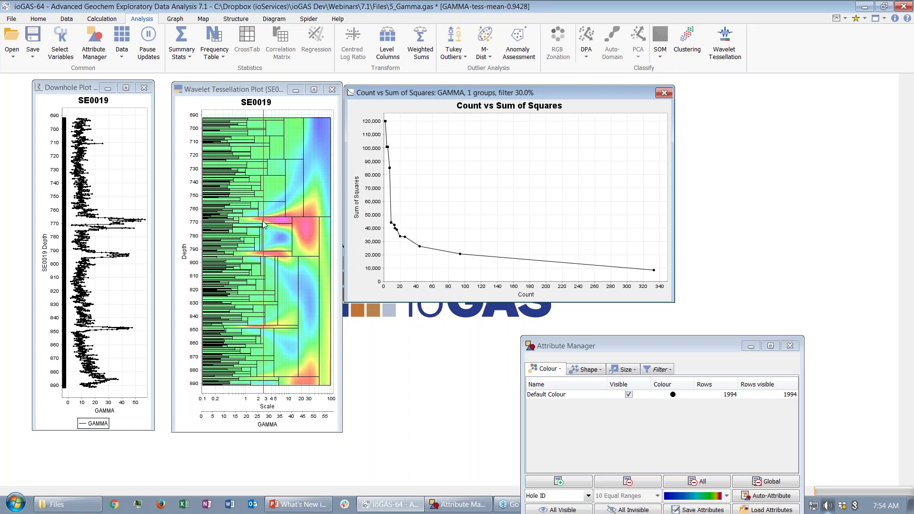
mouse_move(264, 225)
mouse_move(654, 271)
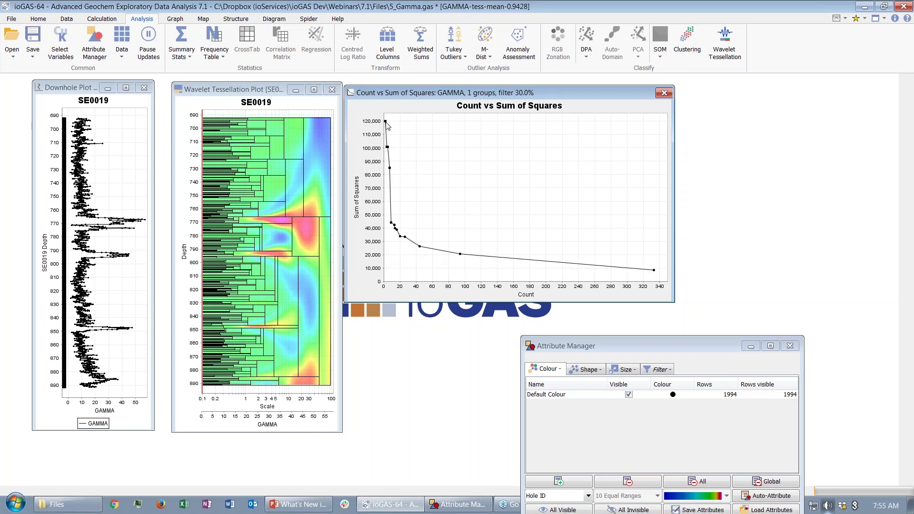
mouse_move(388, 125)
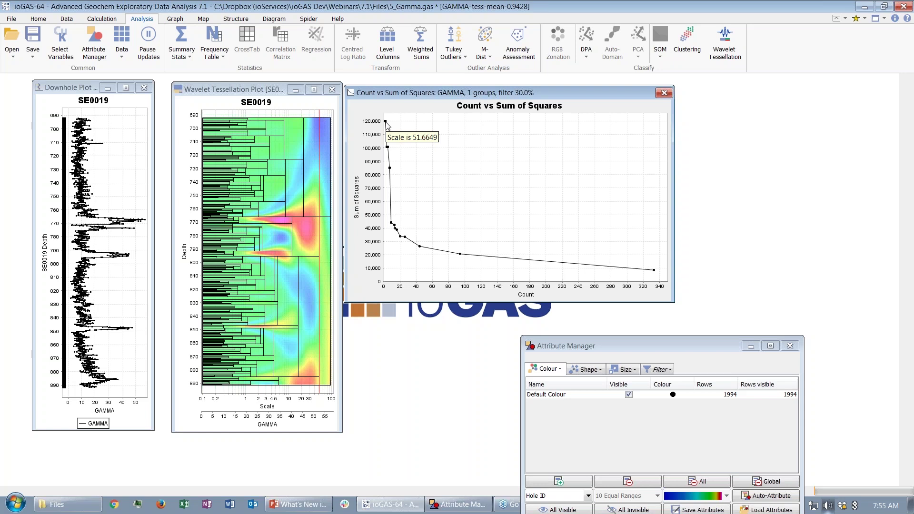
left_click(326, 221)
mouse_move(327, 221)
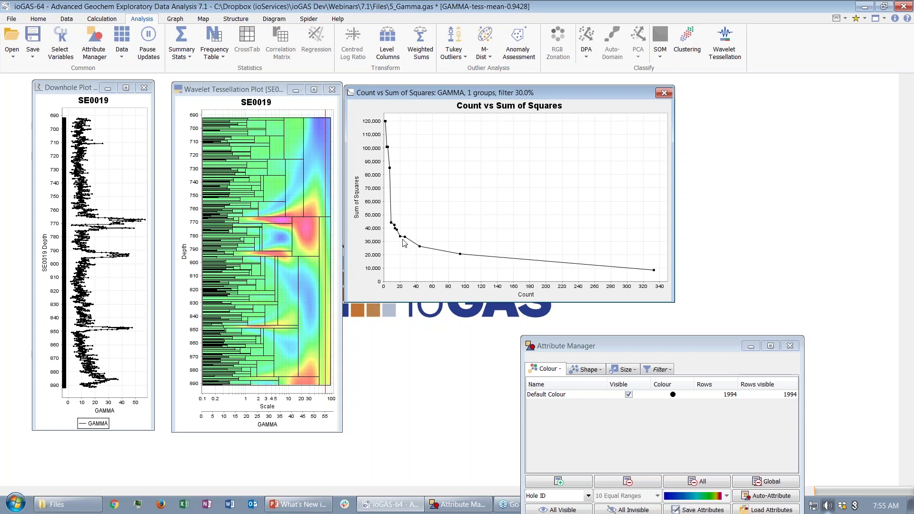
mouse_move(420, 247)
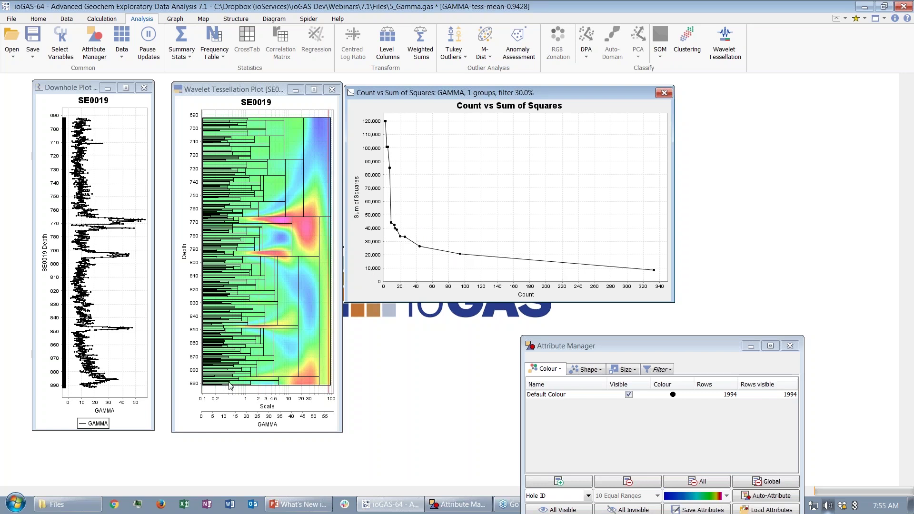
Step: Create a tessellation mean column for GAMMA in hole SE0019 at scale 2, named GAMMA-tess-mean-2
left_click(258, 380)
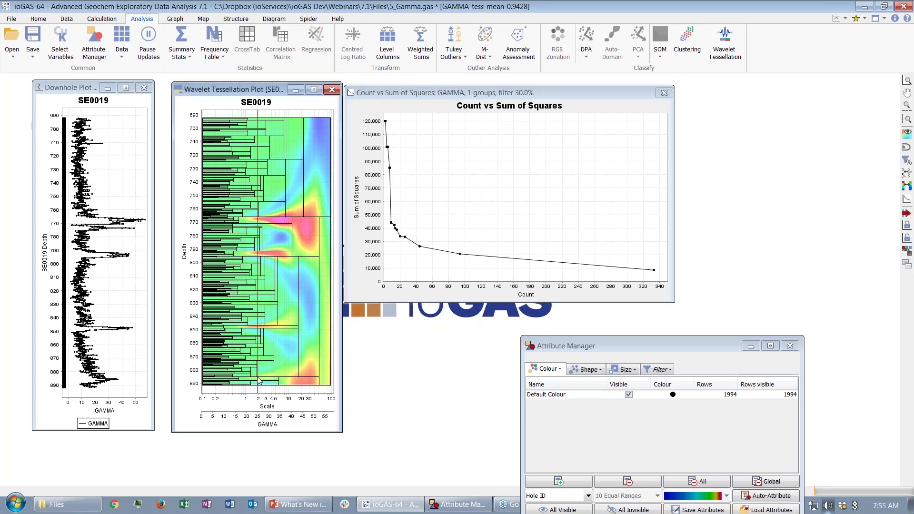
left_click_drag(495, 223, 472, 124)
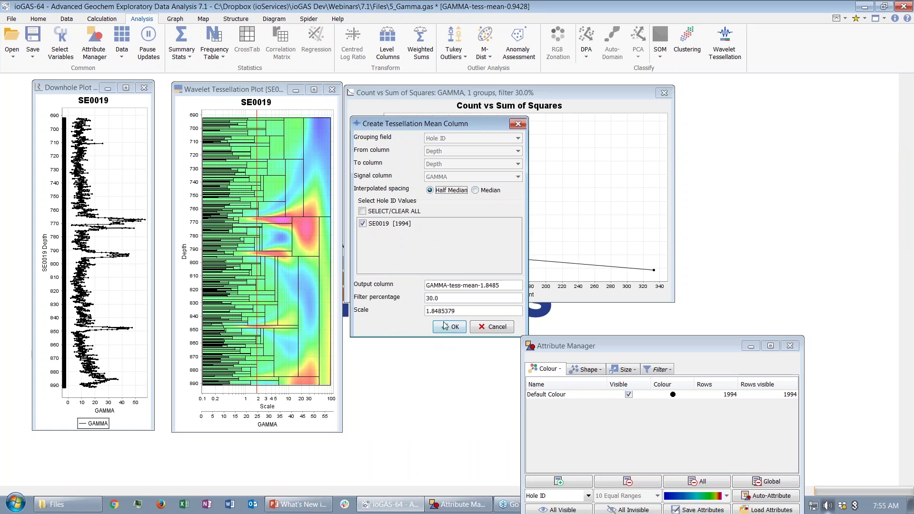
left_click(427, 312)
left_click(472, 311)
double_click(472, 310)
type("2")
left_click(440, 328)
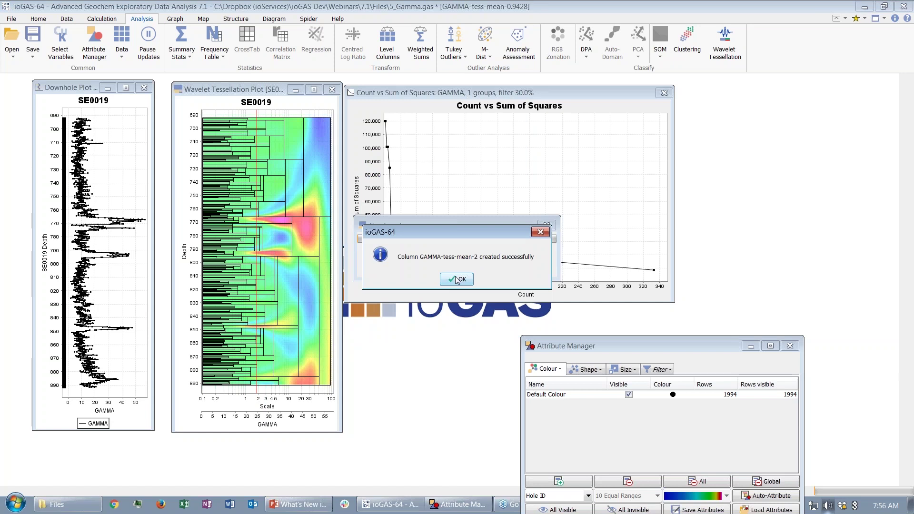
left_click(456, 280)
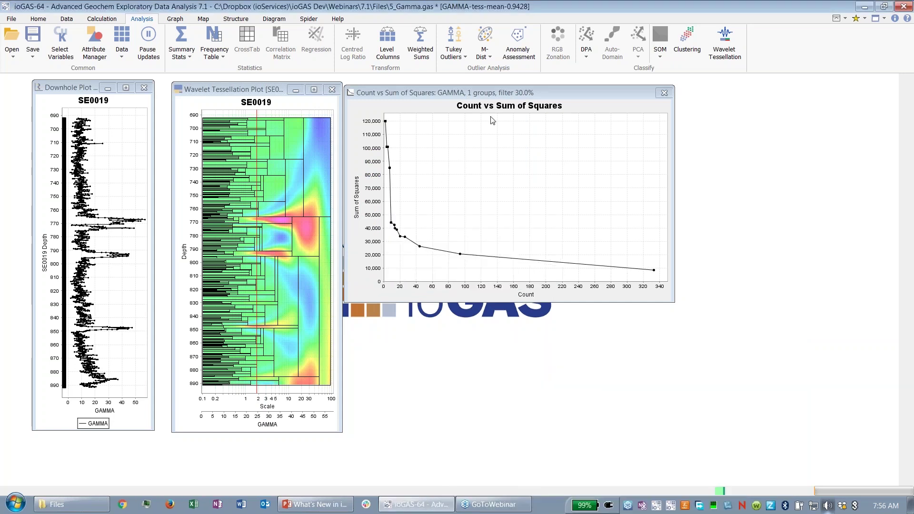
Step: Move the Count vs Sum of Squares plot lower and clear GAMMA-tess-mean-0.9428 from the selected variables
left_click_drag(547, 96, 559, 151)
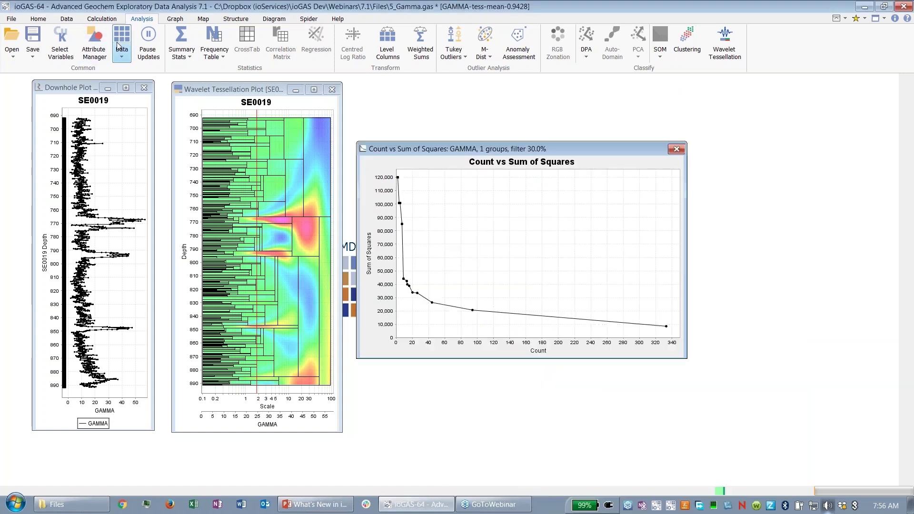
left_click(66, 45)
left_click(127, 139)
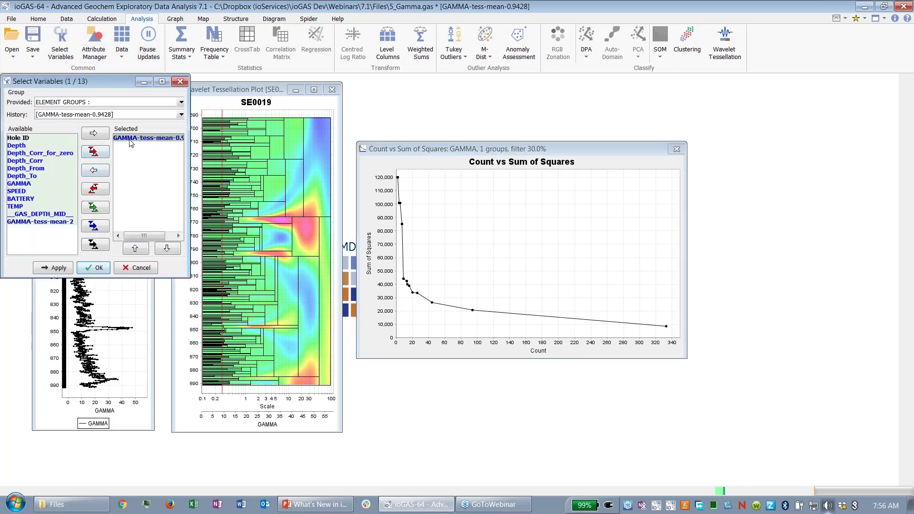
left_click(101, 244)
left_click(101, 268)
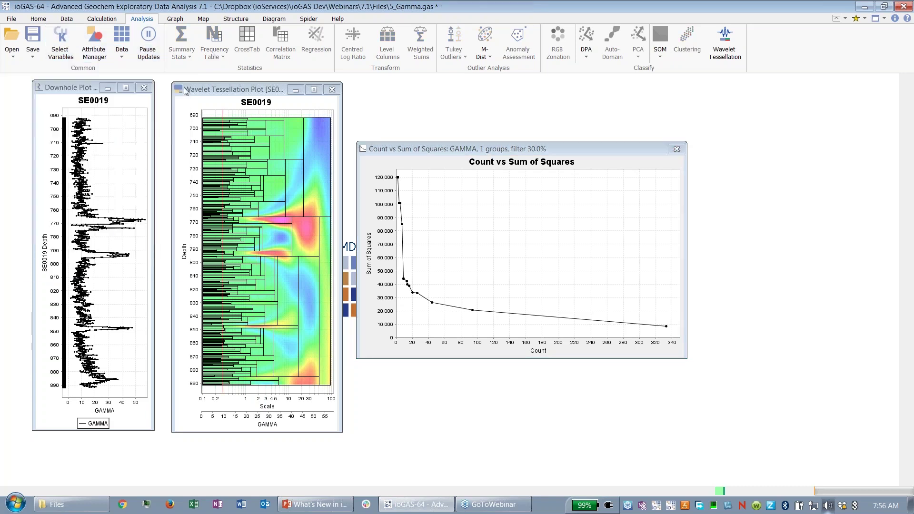
Step: Select GAMMA-tess-mean-2 as the only variable, create its probability plot and move it clear of the downhole and tessellation plots
left_click(174, 19)
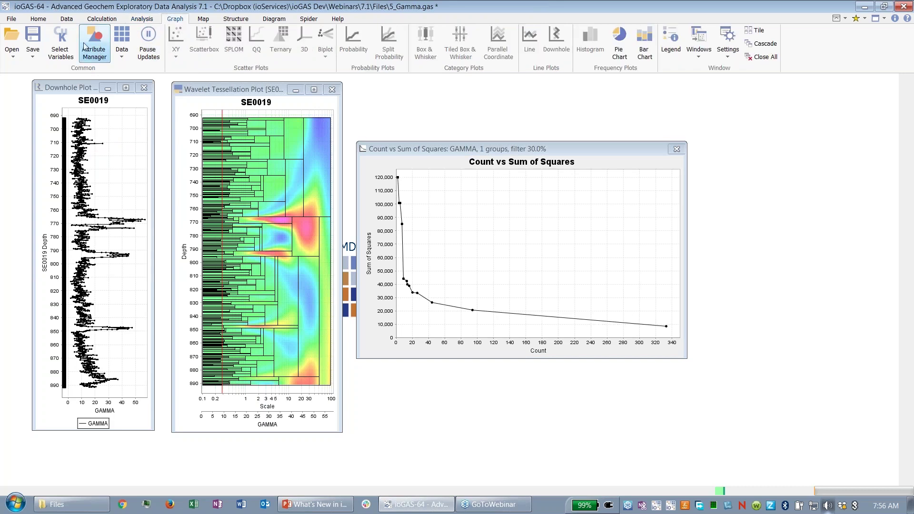
left_click(60, 52)
double_click(41, 230)
left_click(95, 269)
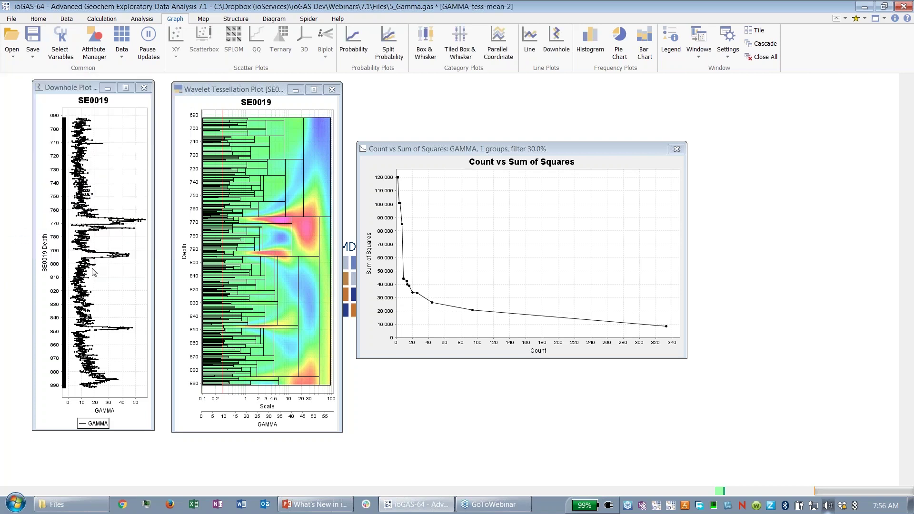
left_click(358, 38)
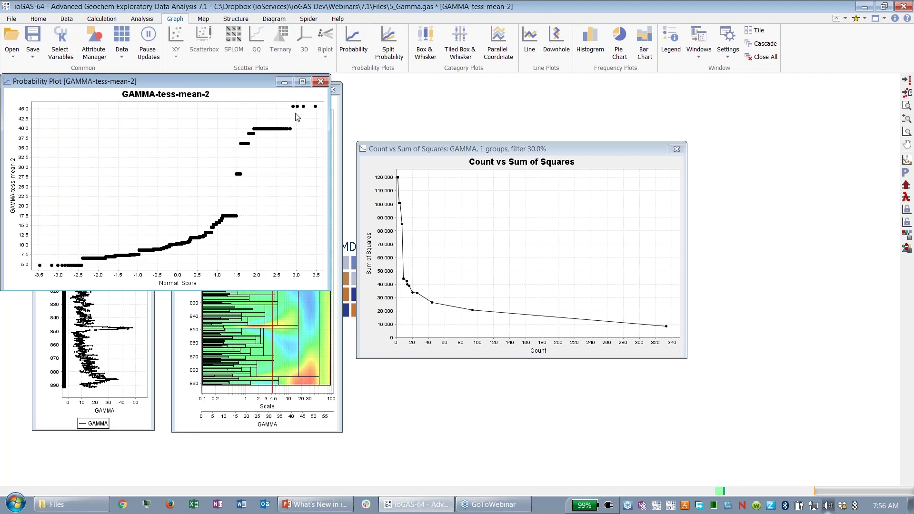
left_click_drag(228, 82, 605, 217)
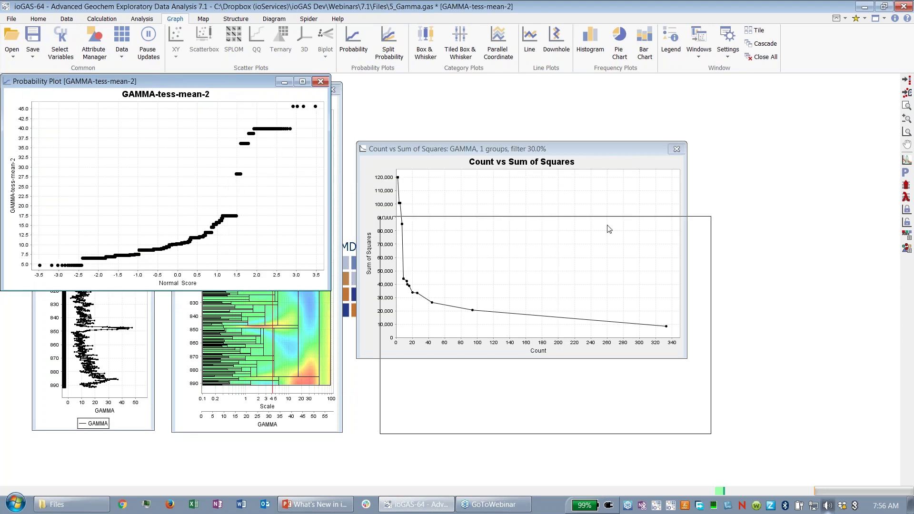
Step: Open the data table, compare the GAMMA-tess-mean-0.9428 and GAMMA-tess-mean-2 columns, and minimise the table
left_click(123, 43)
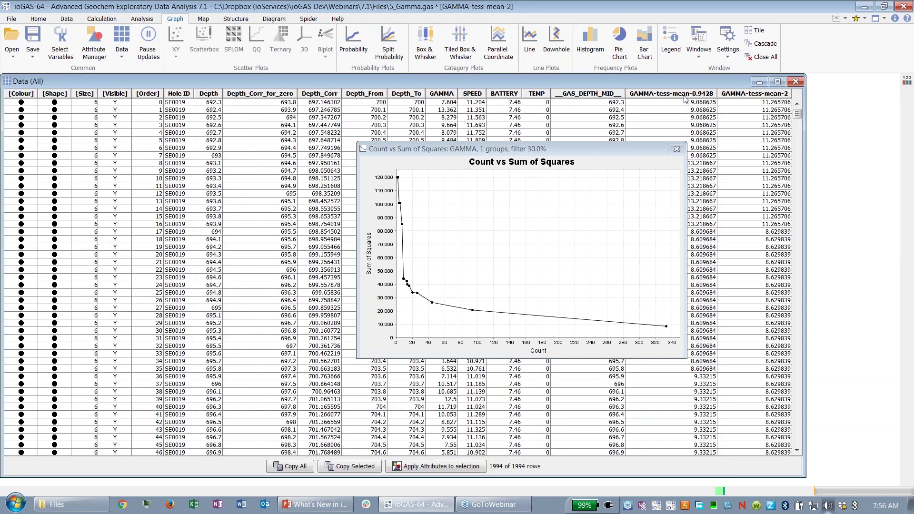
left_click_drag(663, 81, 453, 84)
left_click_drag(563, 146, 869, 292)
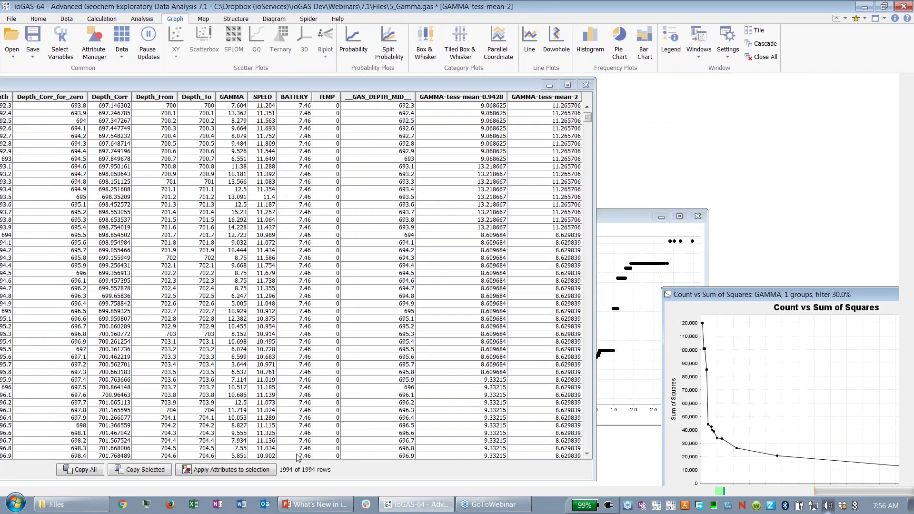
left_click(592, 121)
left_click_drag(592, 122, 550, 86)
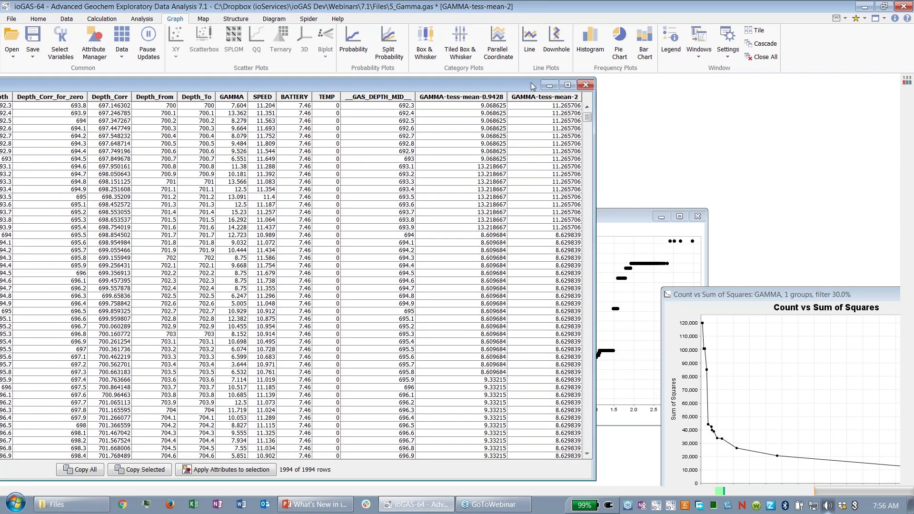
left_click(549, 85)
Step: Reposition the GAMMA-tess-mean-2 probability plot beside the wavelet tessellation plot and make it slightly narrower
left_click_drag(488, 228, 549, 122)
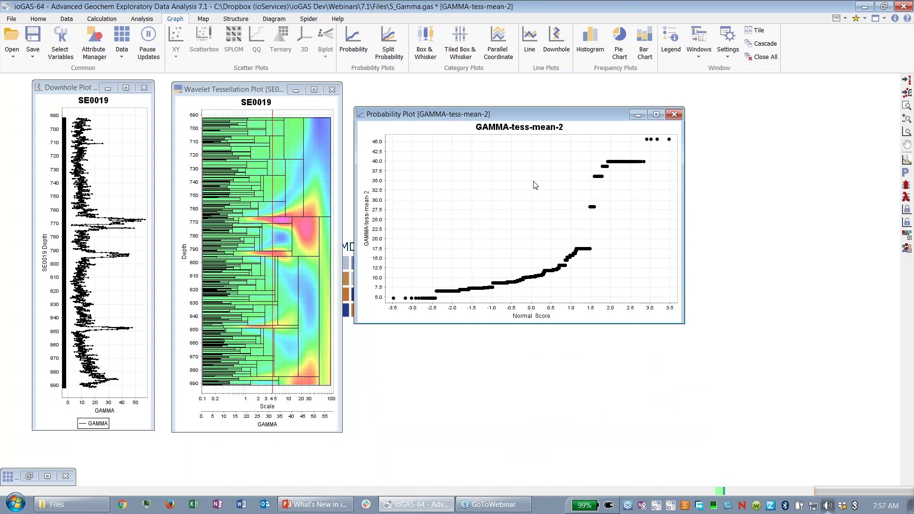
left_click_drag(685, 323, 662, 339)
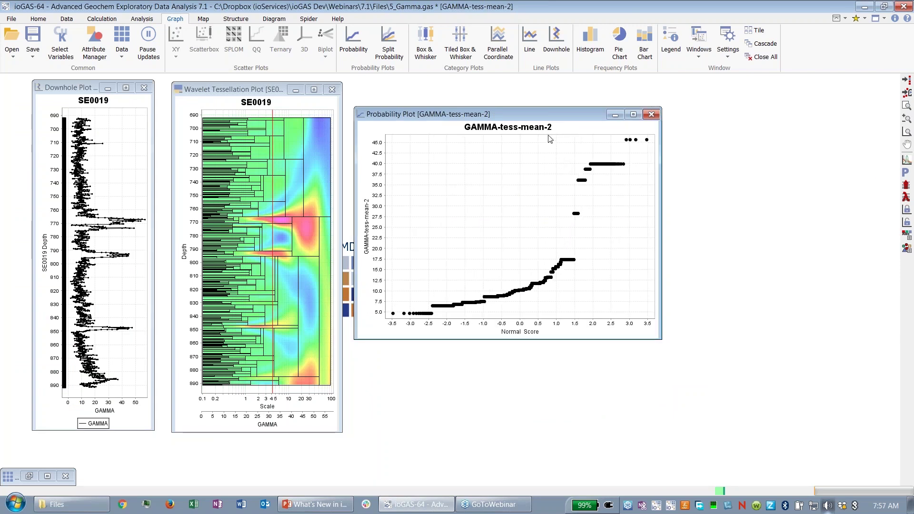
left_click_drag(539, 120, 553, 101)
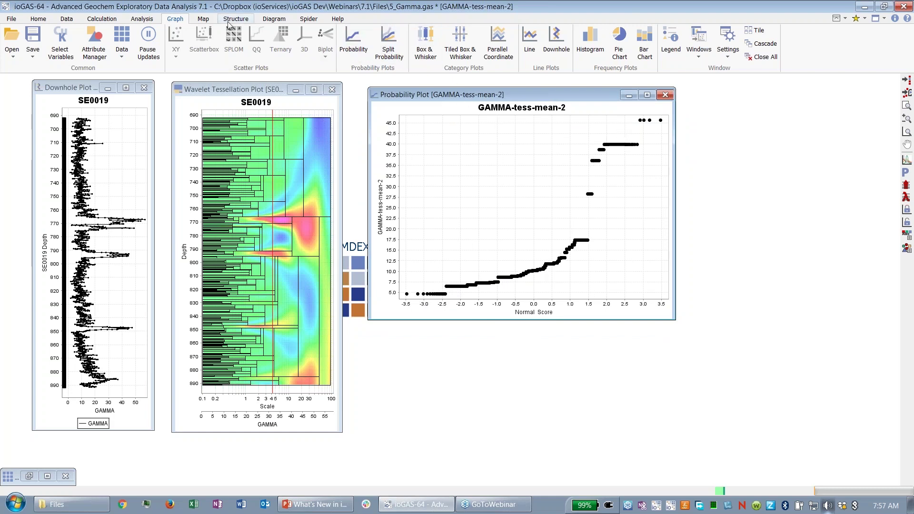
Step: Run K-means clustering on GAMMA-tess-mean-2 with no transformation, 50 tries and a maximum of 12 clusters
left_click(142, 19)
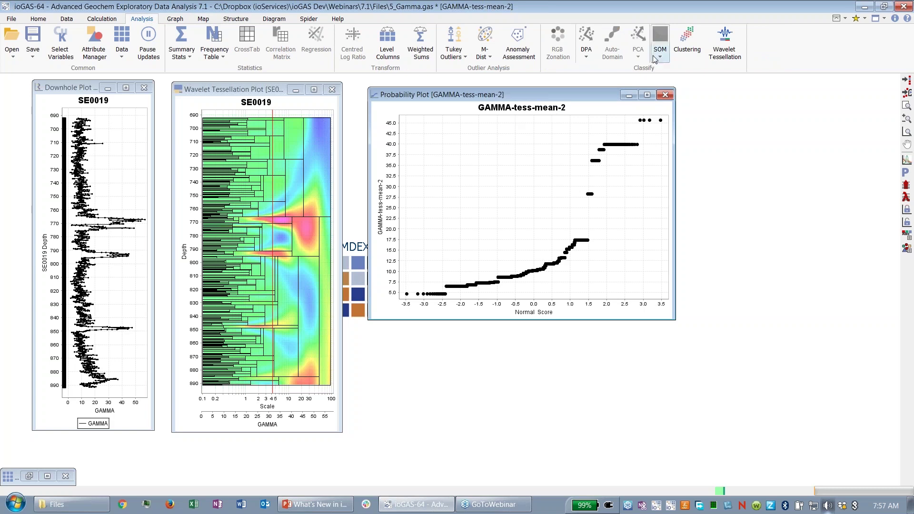
left_click(688, 39)
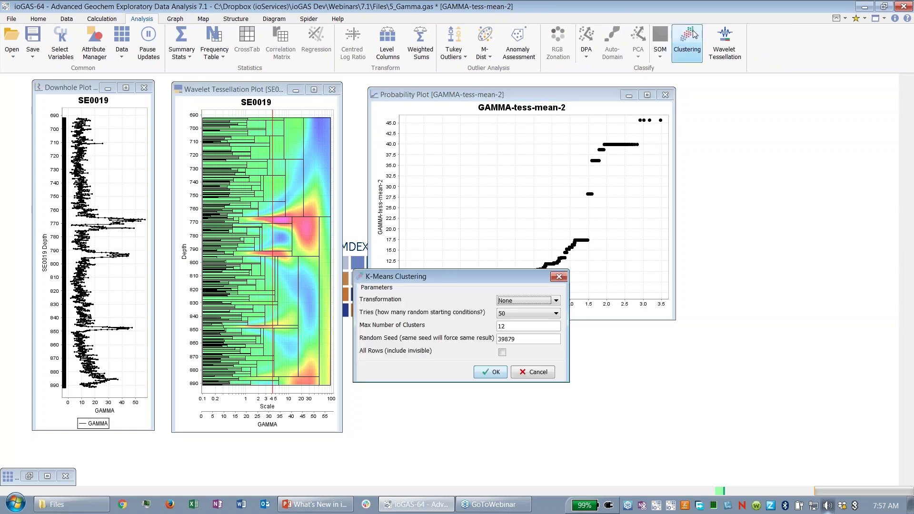
left_click(496, 372)
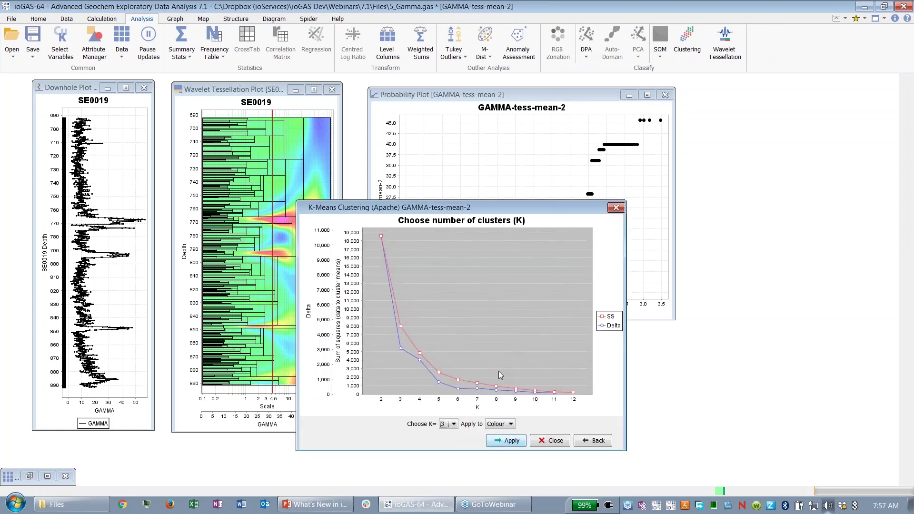
left_click_drag(506, 210, 567, 213)
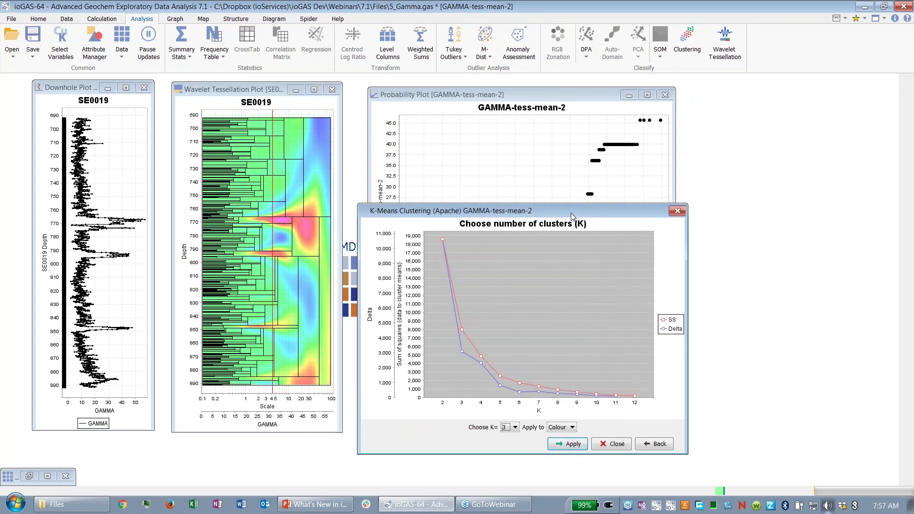
Step: Set K to 6, apply the clusters as colour attributes and close the clustering results
left_click(515, 427)
left_click(503, 387)
left_click(559, 445)
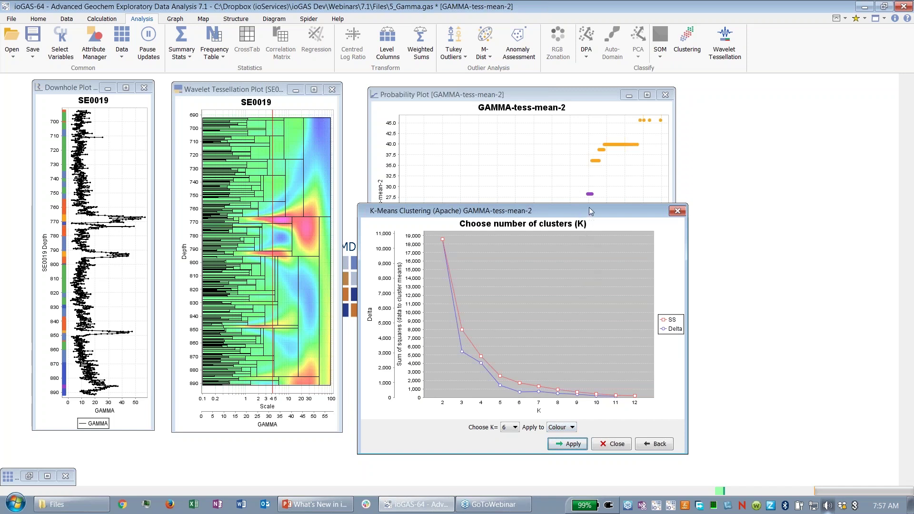
left_click(678, 211)
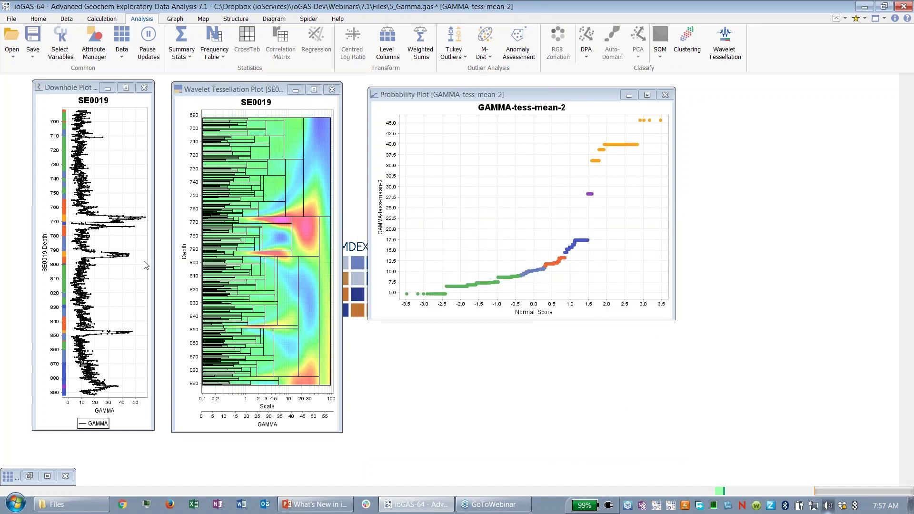
Step: Rearrange the tessellation and downhole plots side by side, widen the downhole plot and zoom in on its GAMMA peaks between depths 740 and 825
scroll(130, 272, "up", 1)
left_click_drag(268, 88, 468, 103)
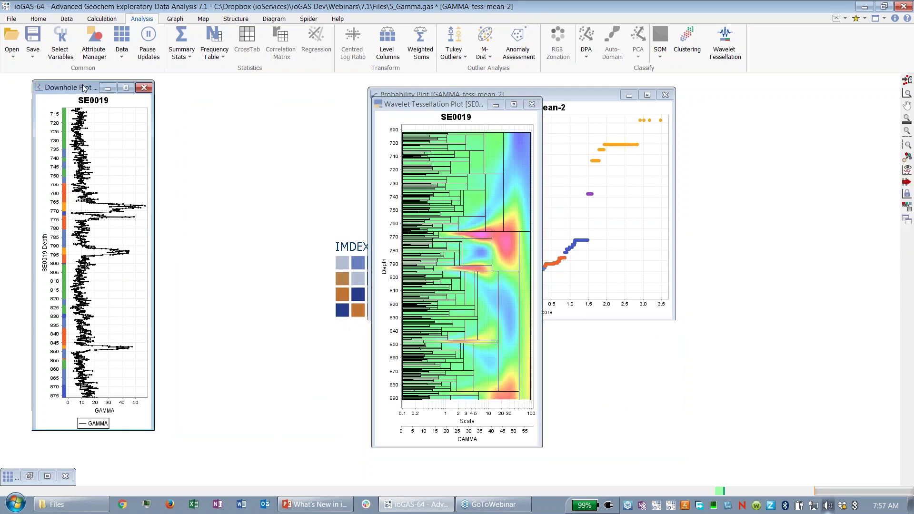
left_click_drag(83, 87, 206, 100)
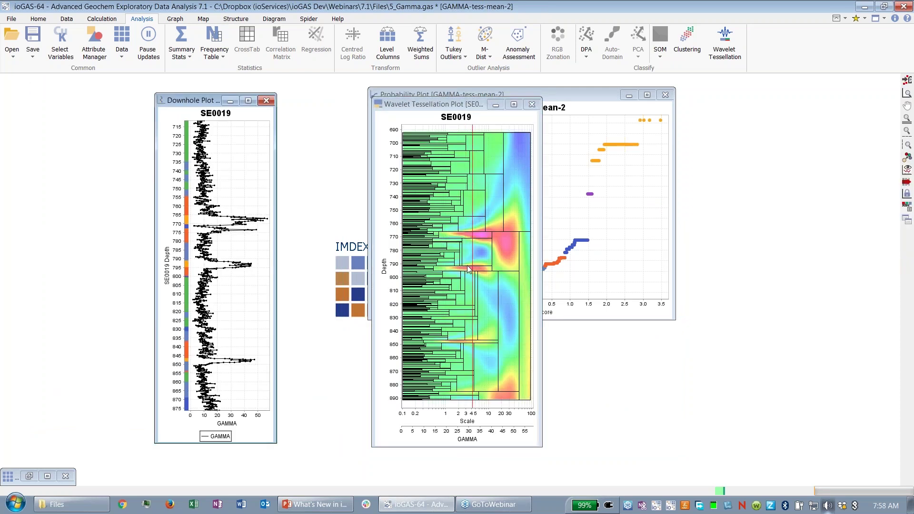
mouse_move(469, 268)
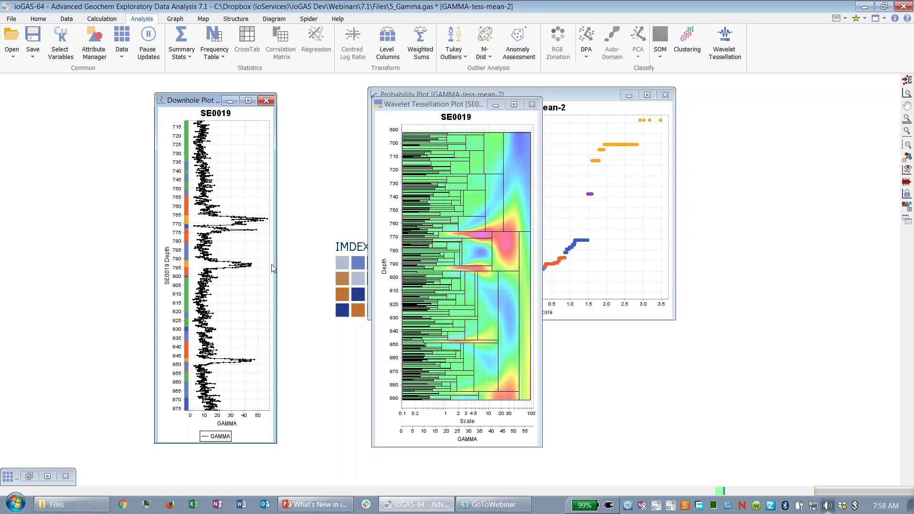
left_click_drag(273, 270, 322, 269)
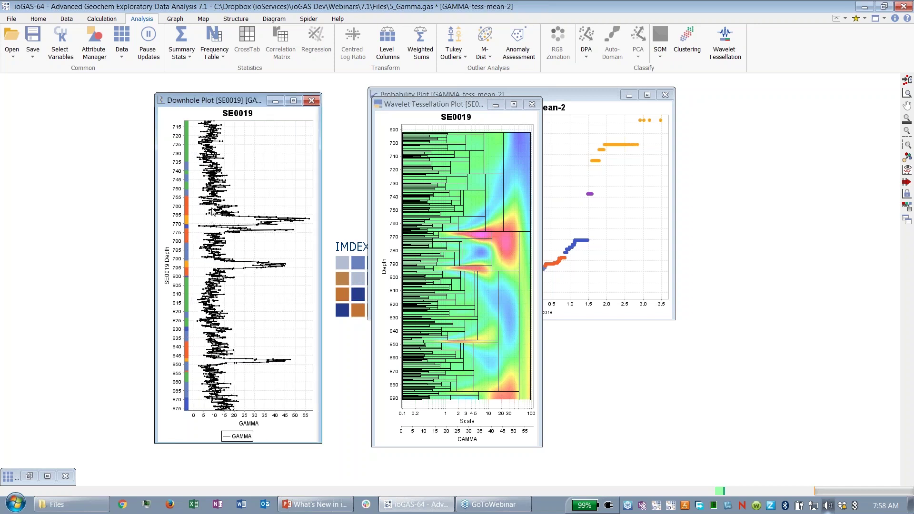
scroll(228, 217, "up", 3)
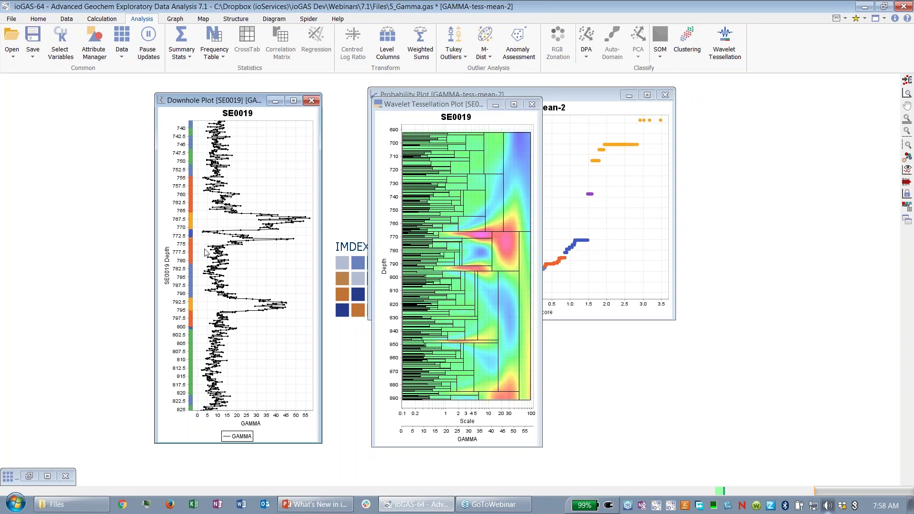
Step: Examine the GAMMA peaks and their cluster colours along the SE0019 downhole plot at different depths
scroll(255, 286, "down", 2)
scroll(209, 329, "down", 2)
scroll(224, 335, "down", 1)
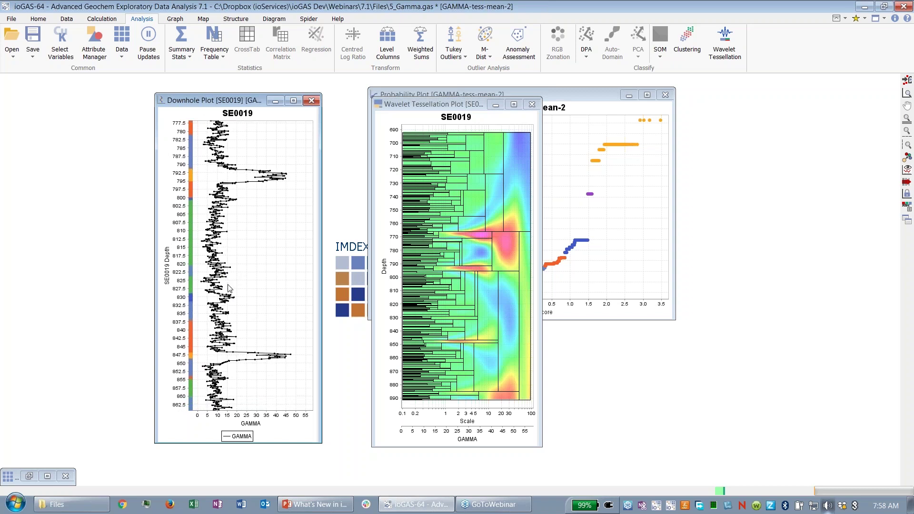
scroll(239, 344, "up", 10)
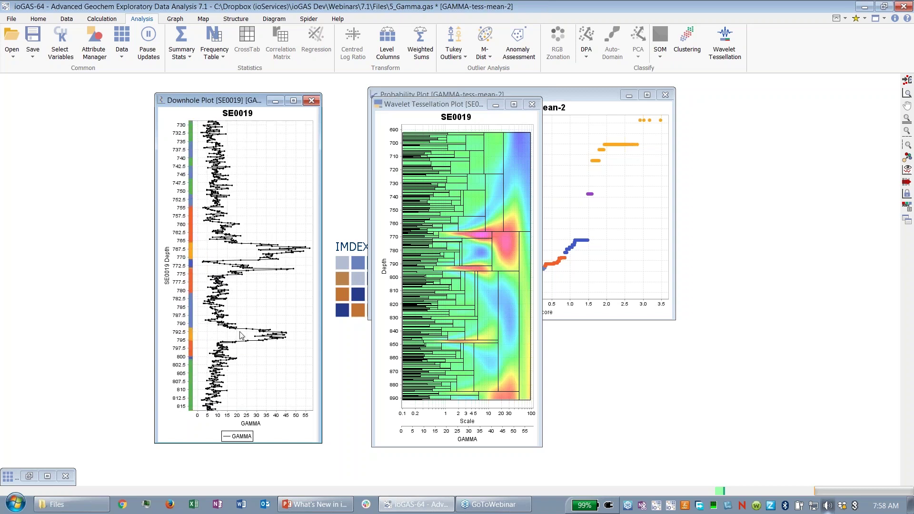
scroll(248, 257, "down", 2)
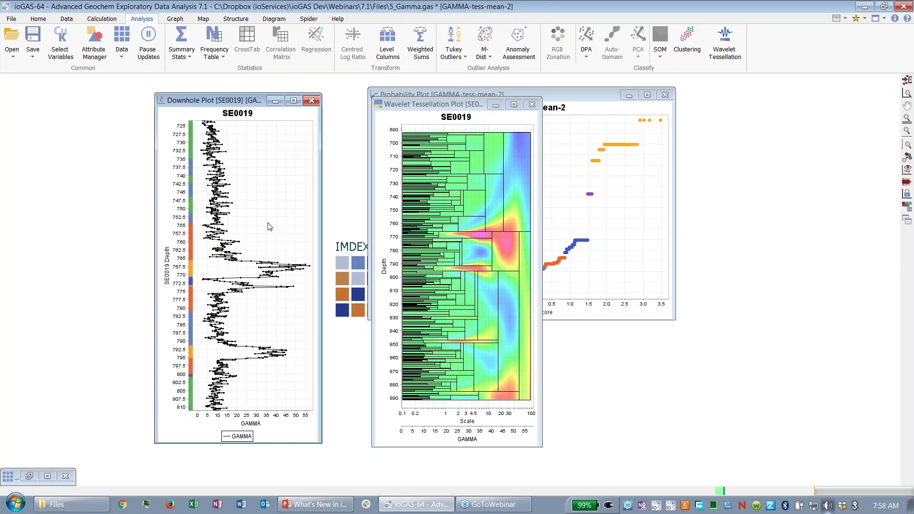
scroll(255, 260, "down", 3)
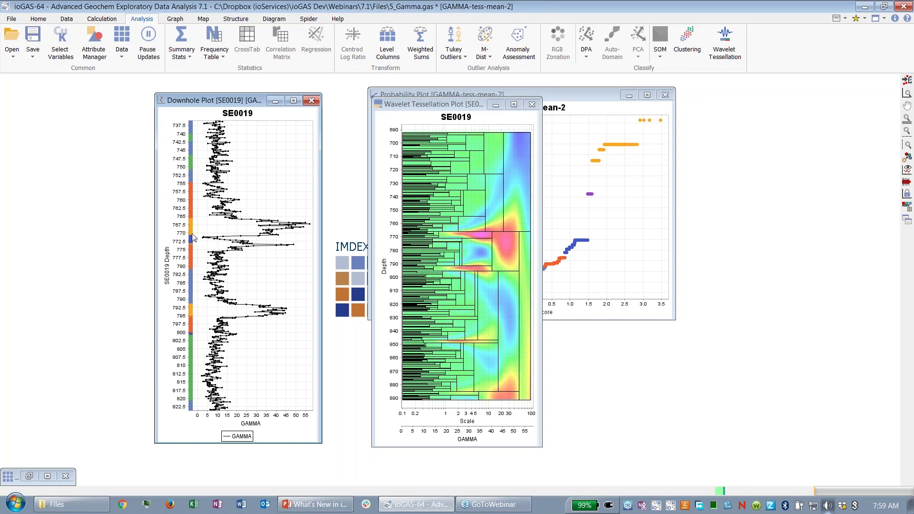
mouse_move(211, 200)
left_click(13, 44)
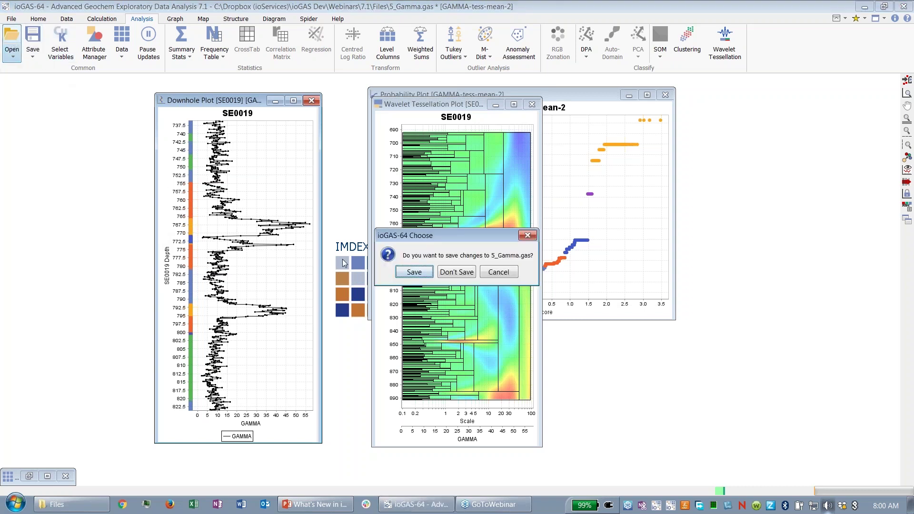
left_click(457, 272)
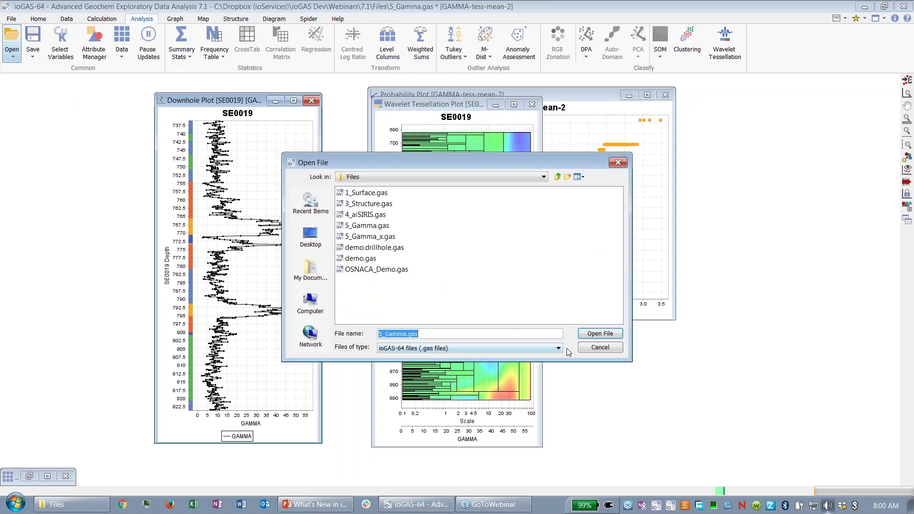
left_click(601, 347)
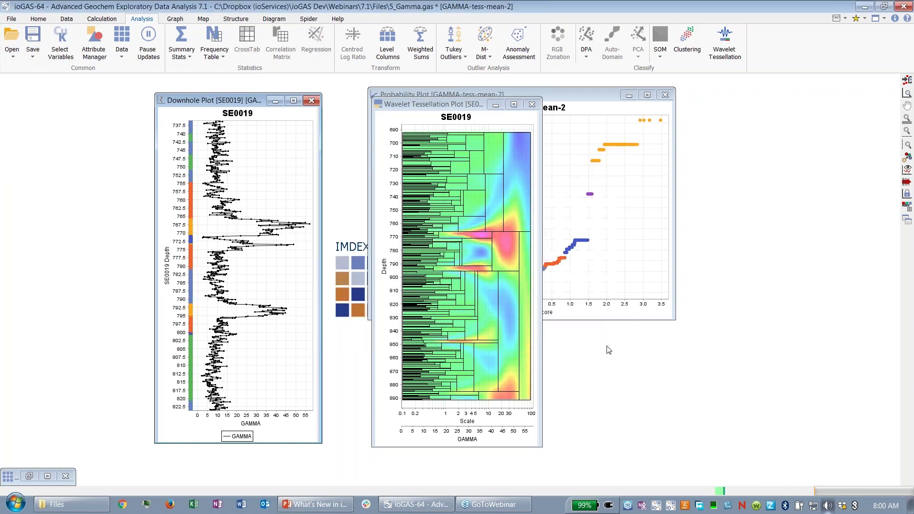
left_click(12, 55)
mouse_move(42, 81)
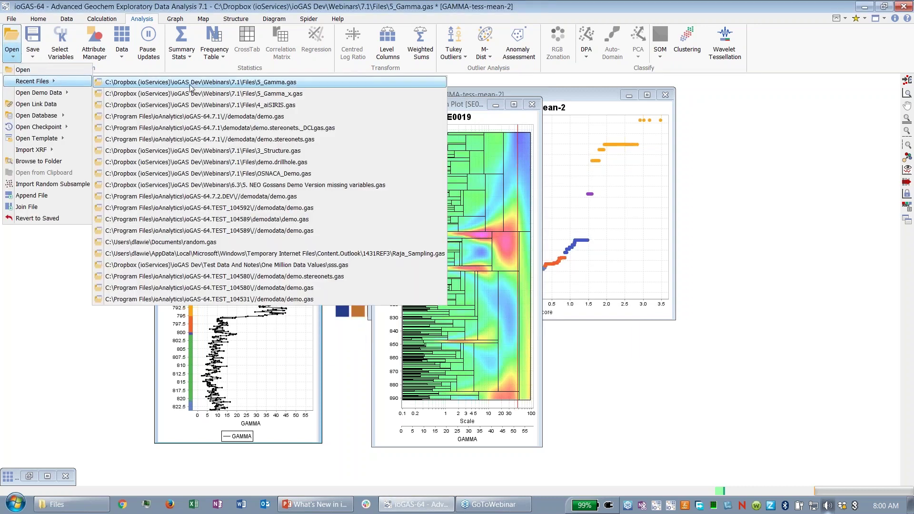
left_click(210, 132)
left_click(499, 272)
Step: Open the stereonet demo data without saving the changes to 5_Gamma.gas, and restore its previous session
left_click(21, 60)
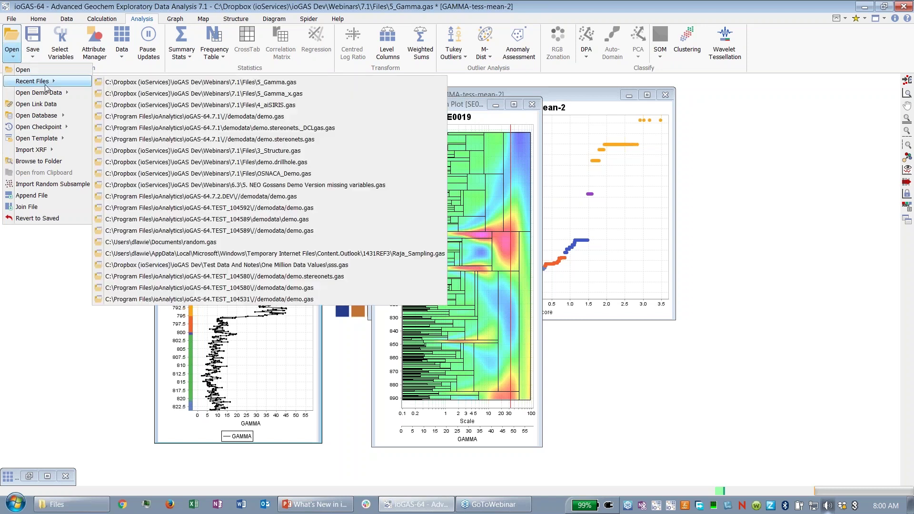
mouse_move(55, 93)
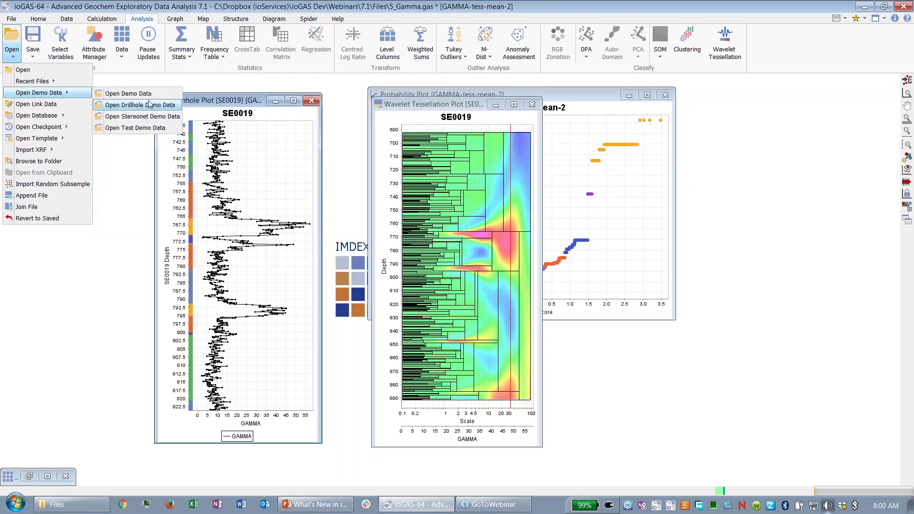
left_click(150, 118)
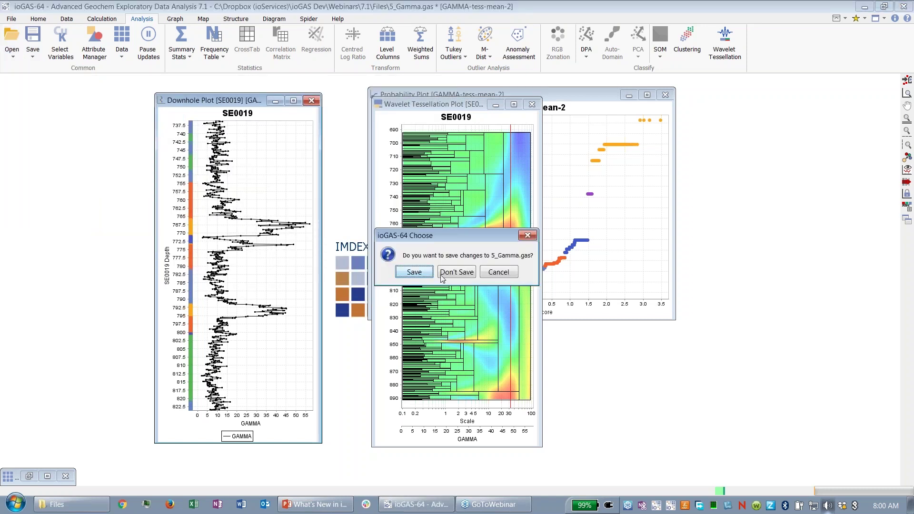
left_click(457, 273)
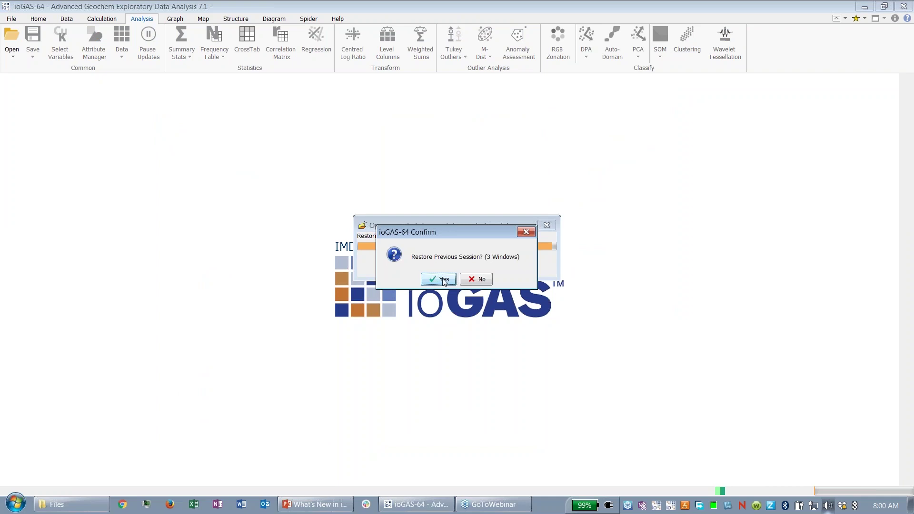
left_click(444, 280)
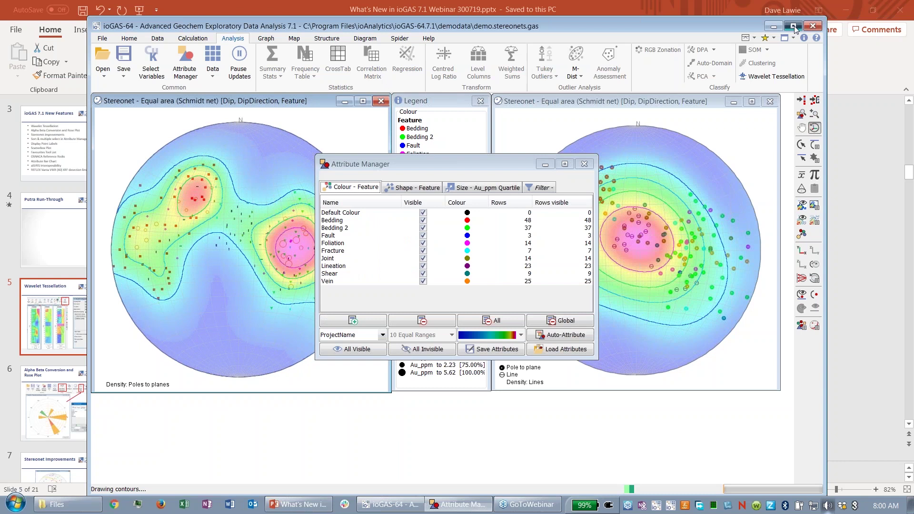
Step: Maximise the ioGAS window and reposition the Attribute Manager so the first stereonet is unobstructed
left_click(794, 30)
left_click_drag(495, 165, 330, 229)
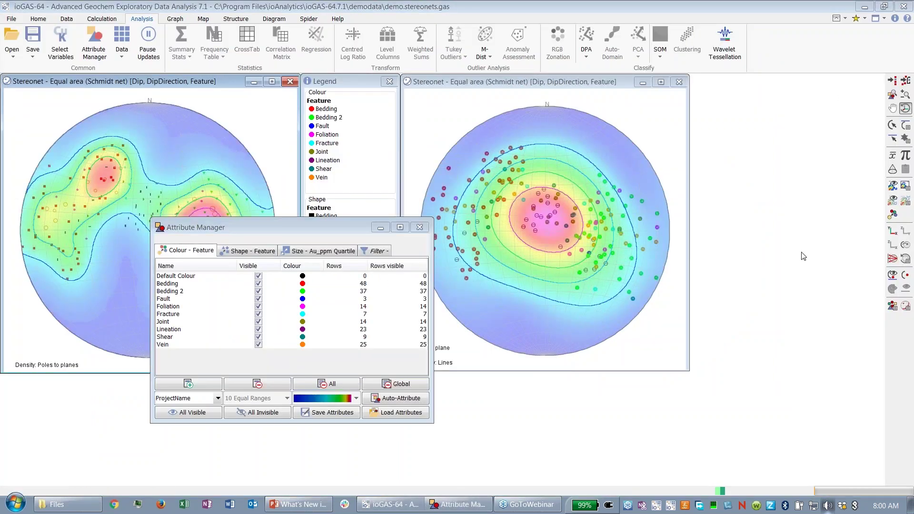
left_click(237, 20)
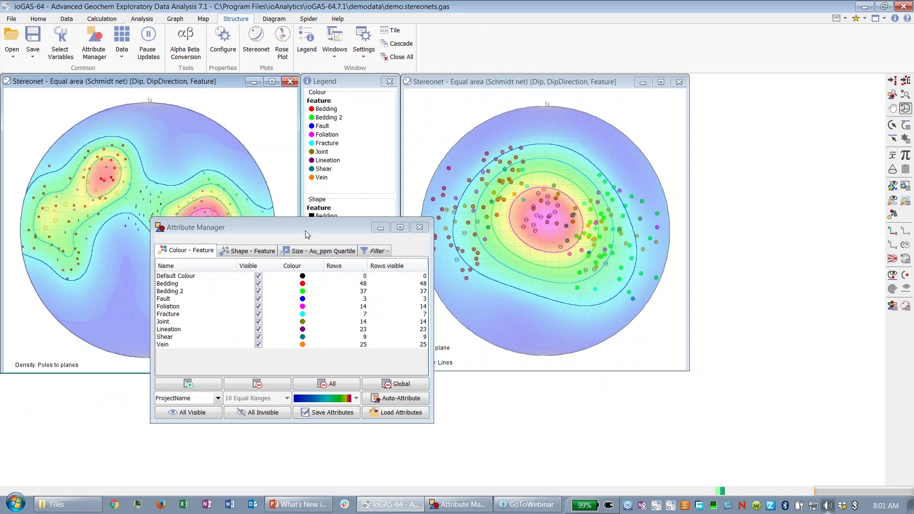
left_click_drag(300, 228, 446, 252)
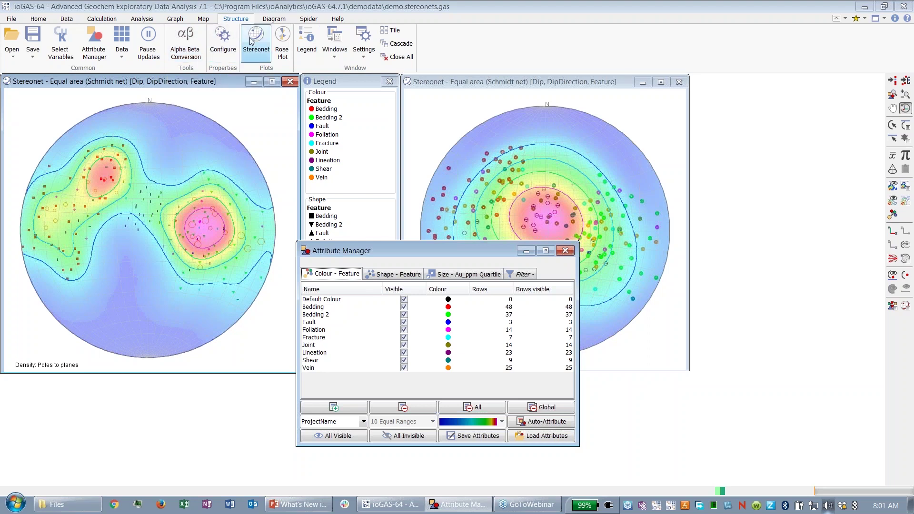
Step: Create a rose plot of the structural planes and move the Attribute Manager over the second stereonet
left_click(288, 42)
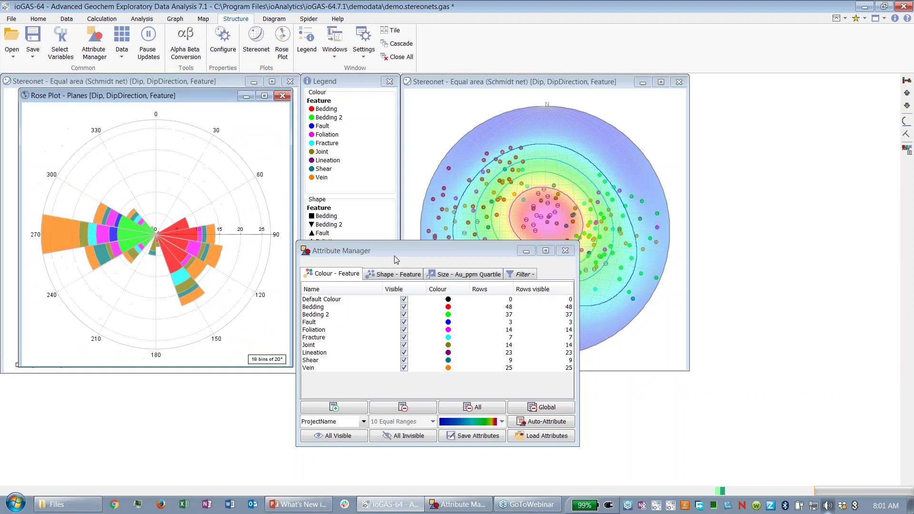
left_click_drag(395, 253, 487, 117)
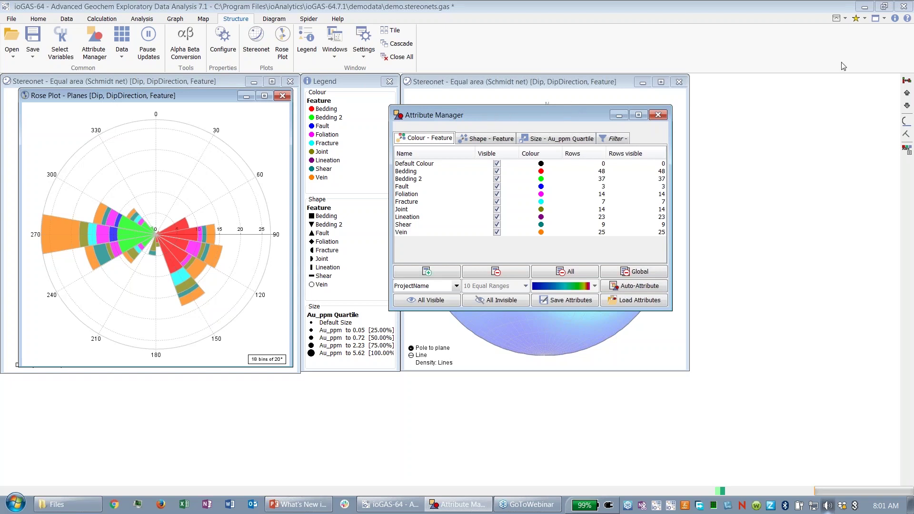
left_click(760, 113)
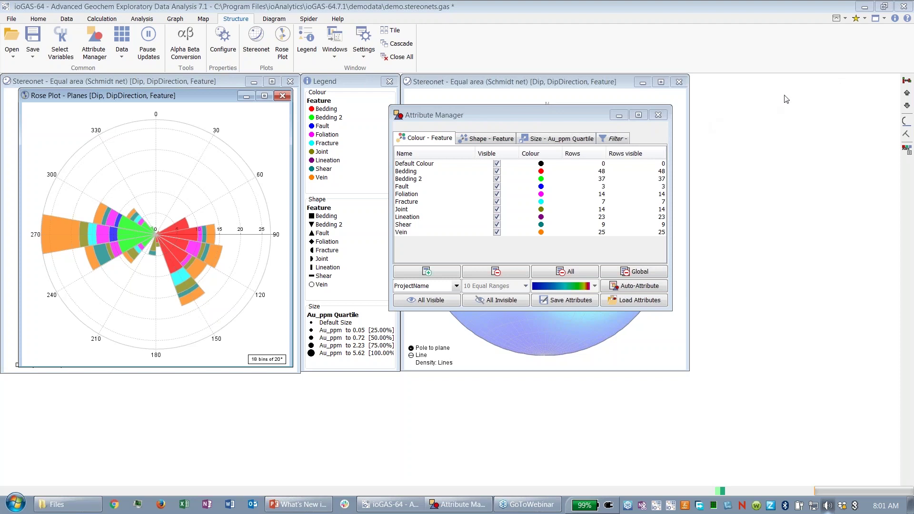
Step: Turn on the cursor-following great circle for the line-density stereonet and move the Attribute Manager mostly off that plot
left_click(536, 82)
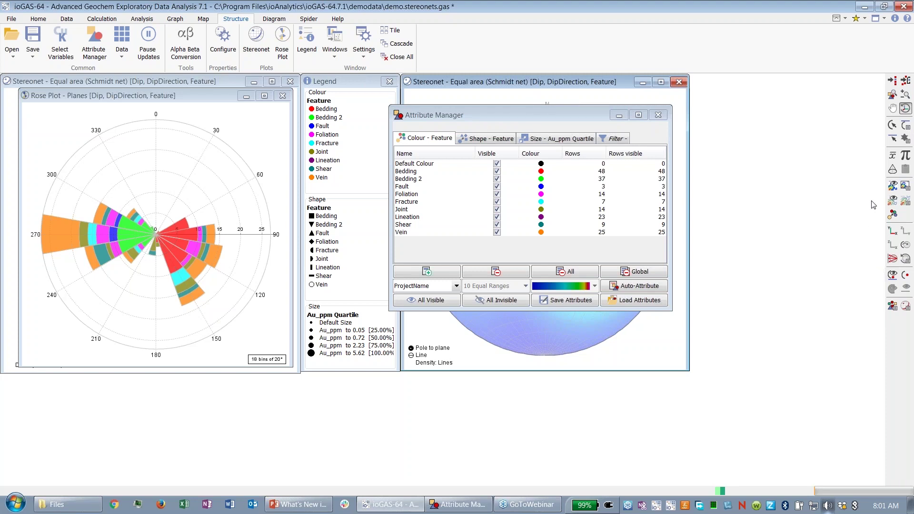
left_click(893, 127)
left_click_drag(551, 119, 384, 210)
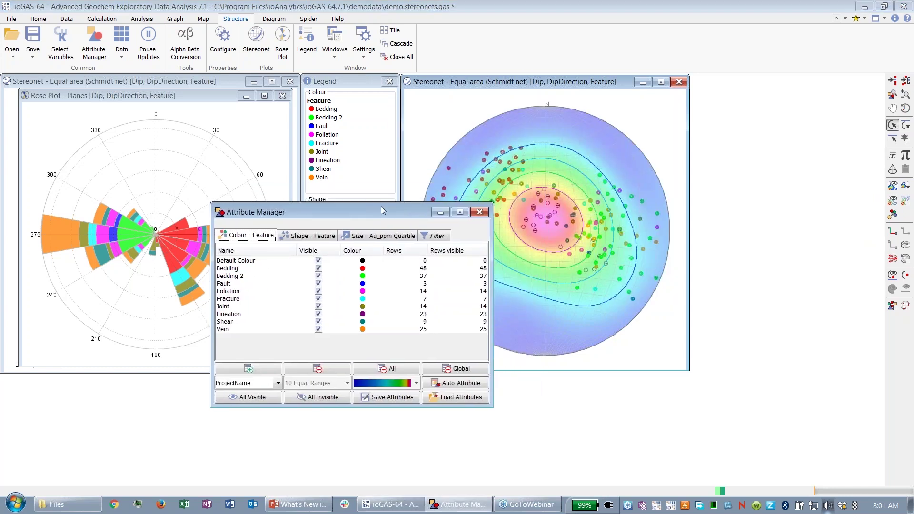
left_click(811, 95)
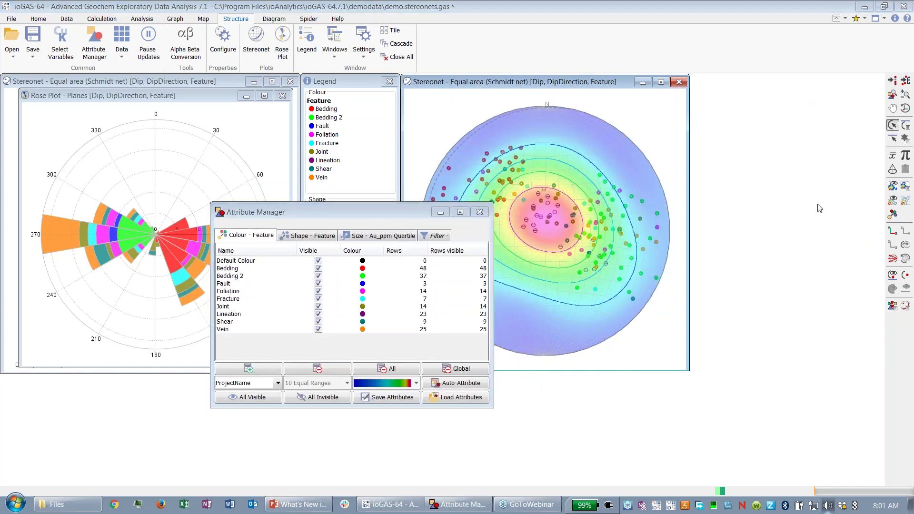
Step: Add a user plane to the line-density stereonet with dip 45, dip direction 45 and the presenter's first name as label
left_click(908, 125)
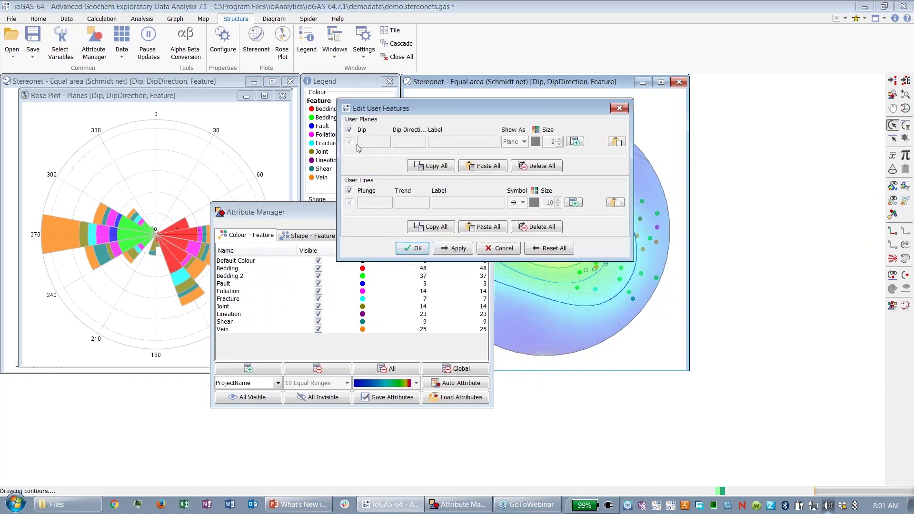
left_click(575, 141)
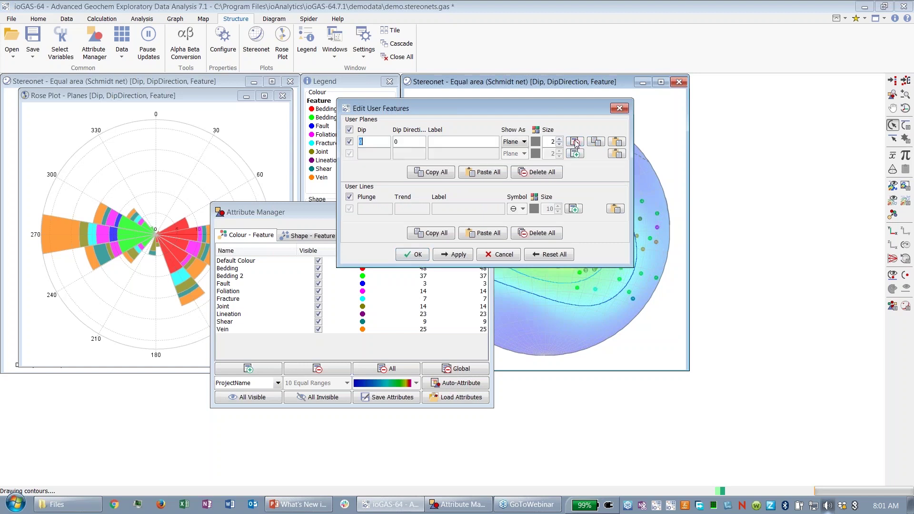
mouse_move(482, 112)
left_mouse_down()
mouse_move(441, 122)
mouse_move(265, 115)
left_mouse_up()
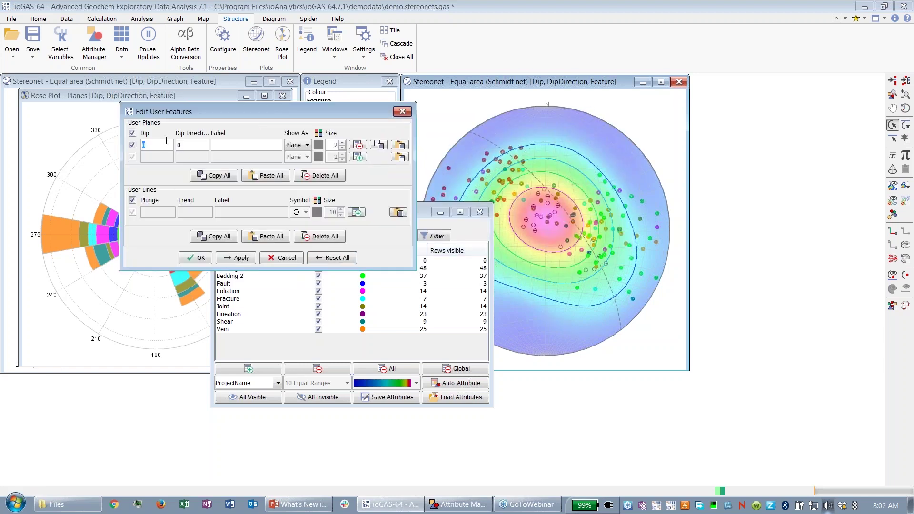
type("4545")
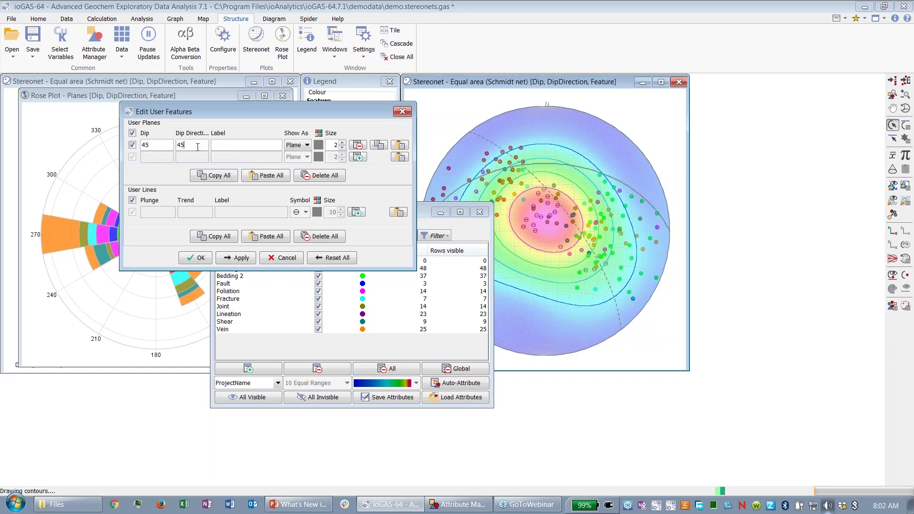
left_click_drag(299, 110, 265, 133)
left_click(219, 165)
type("dave")
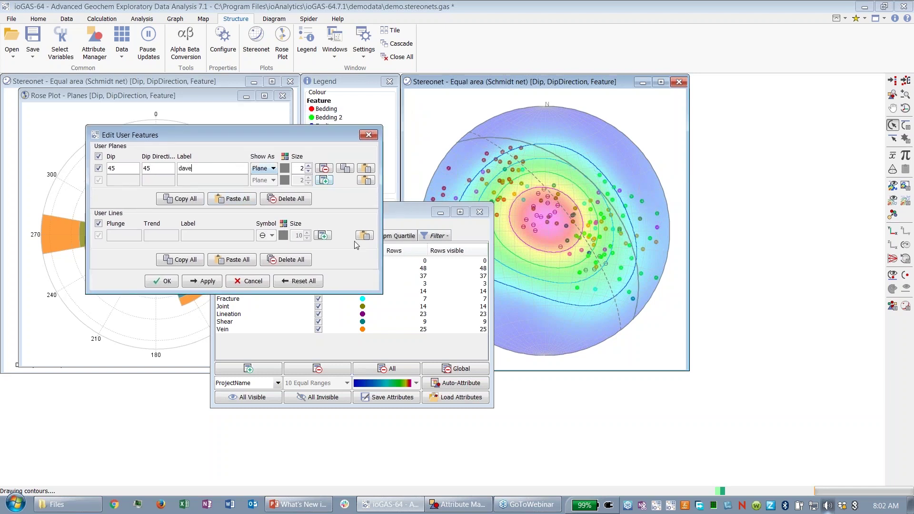
left_click(200, 282)
Step: Set the user plane's size to 10 and show it as Both, moving the dialogs to reveal the stereonet
left_click(308, 166)
left_click(309, 166)
left_click(308, 166)
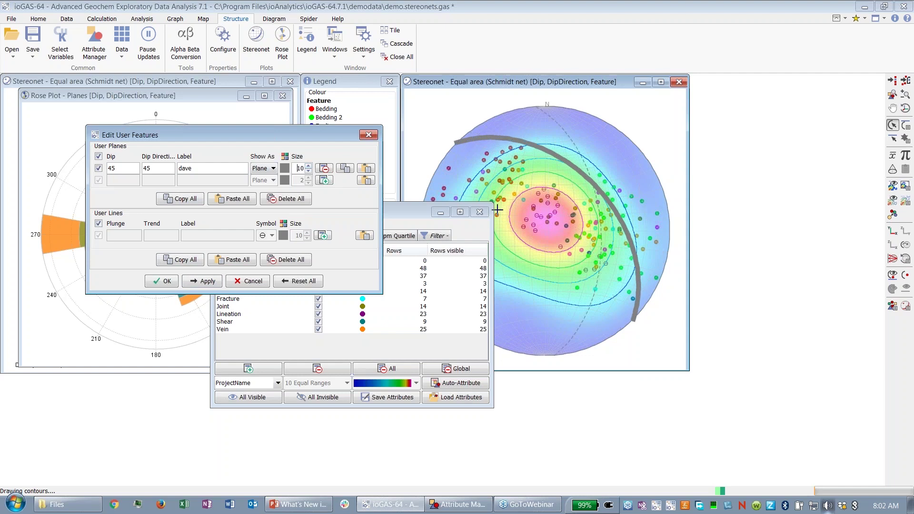
left_click(285, 212)
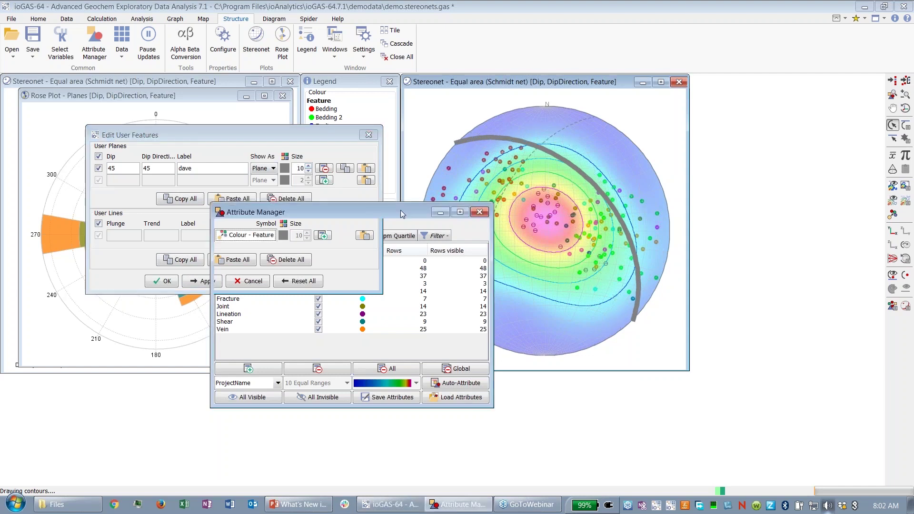
left_click_drag(285, 212, 135, 332)
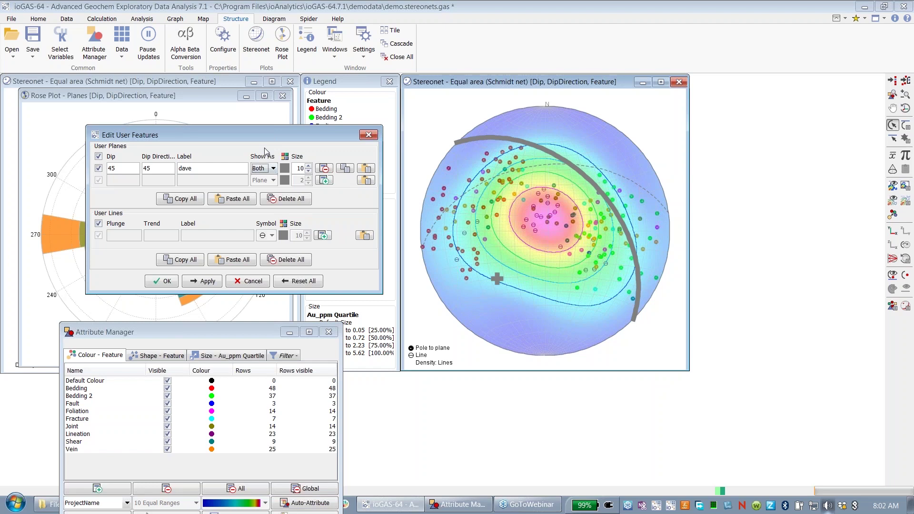
left_click_drag(270, 135, 344, 114)
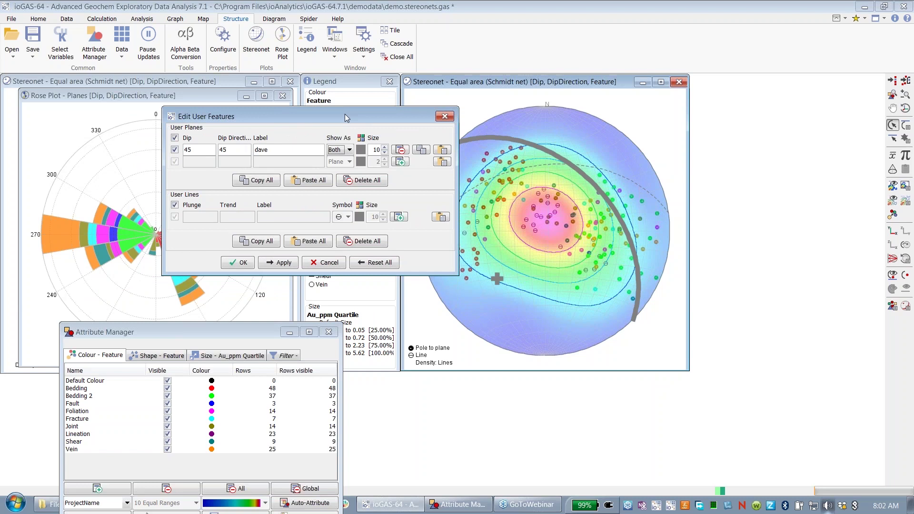
Step: Open the provided general demo dataset, demo.gas, restoring its previous session with one window, and maximize the main window
left_click(12, 19)
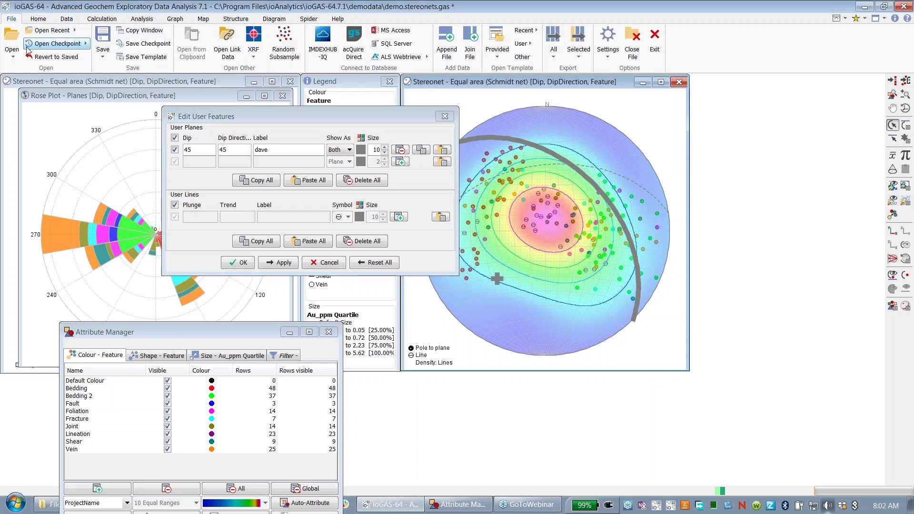
left_click(12, 53)
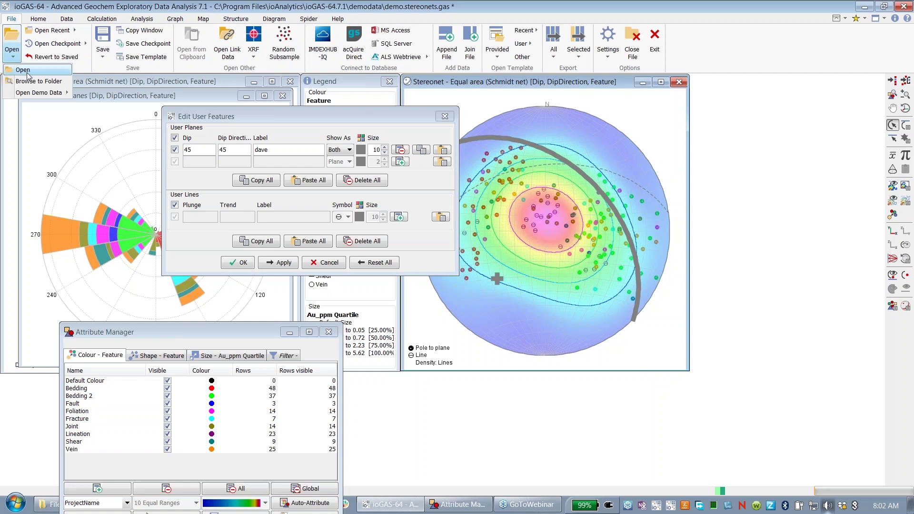
mouse_move(30, 94)
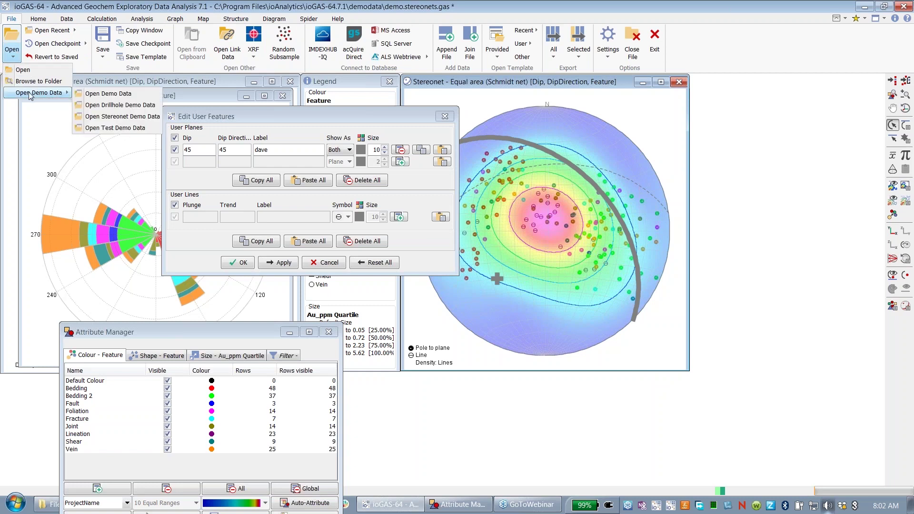
left_click(98, 95)
left_click(458, 274)
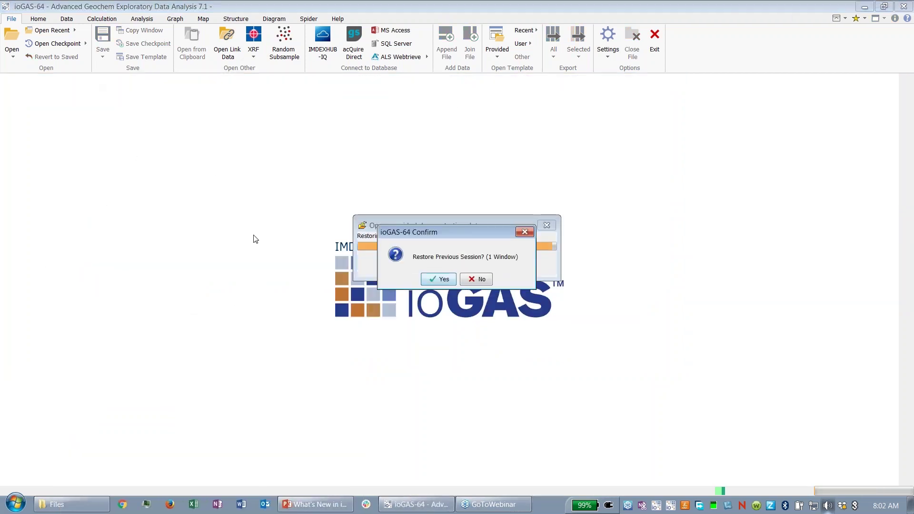
left_click(443, 285)
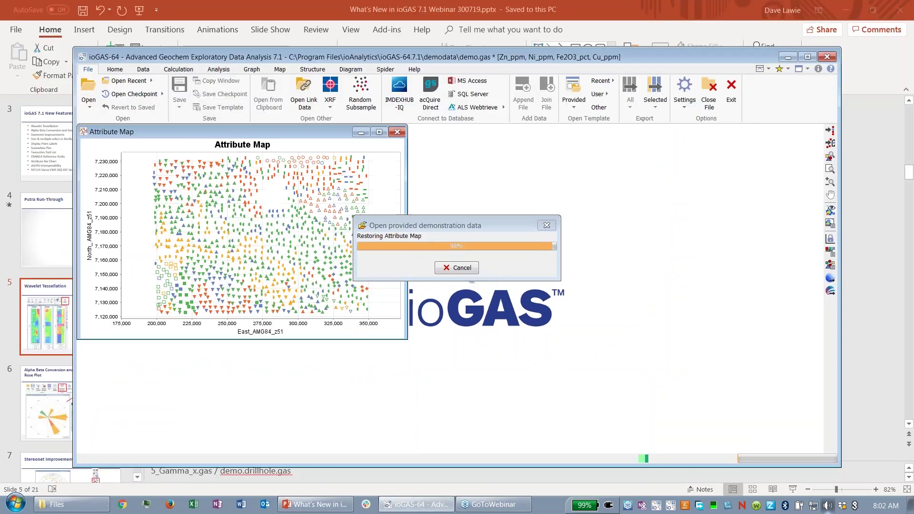
left_click(807, 57)
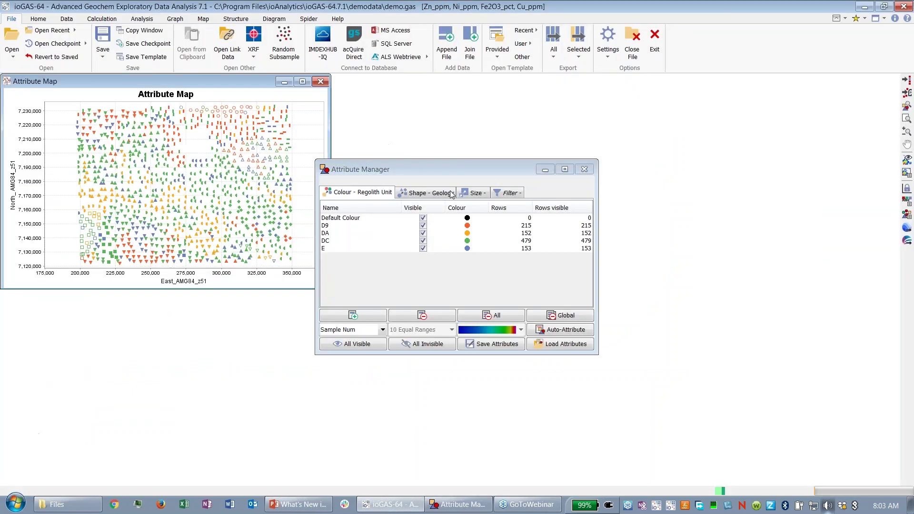
Step: Move the Attribute Manager around the free workspace and sort the Regolith Unit colours by row count, by name, and by row count again
left_click_drag(458, 169, 573, 124)
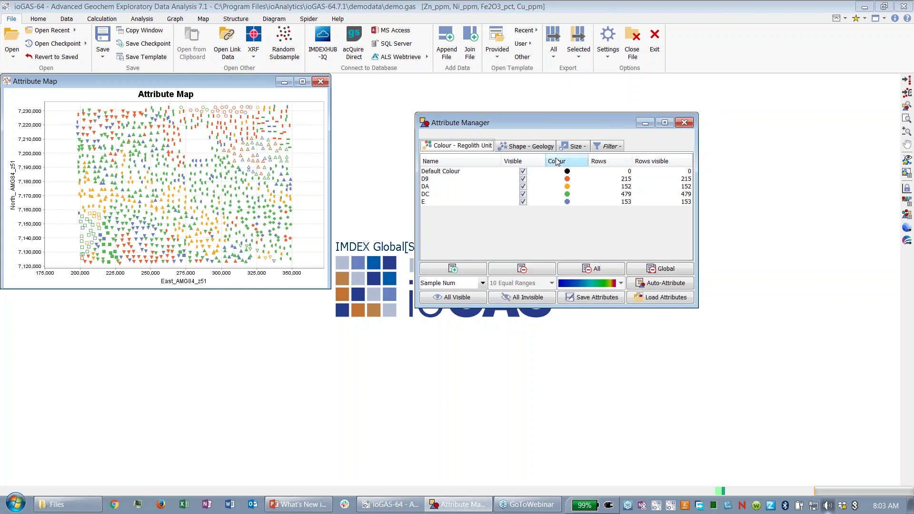
left_click_drag(551, 123, 557, 85)
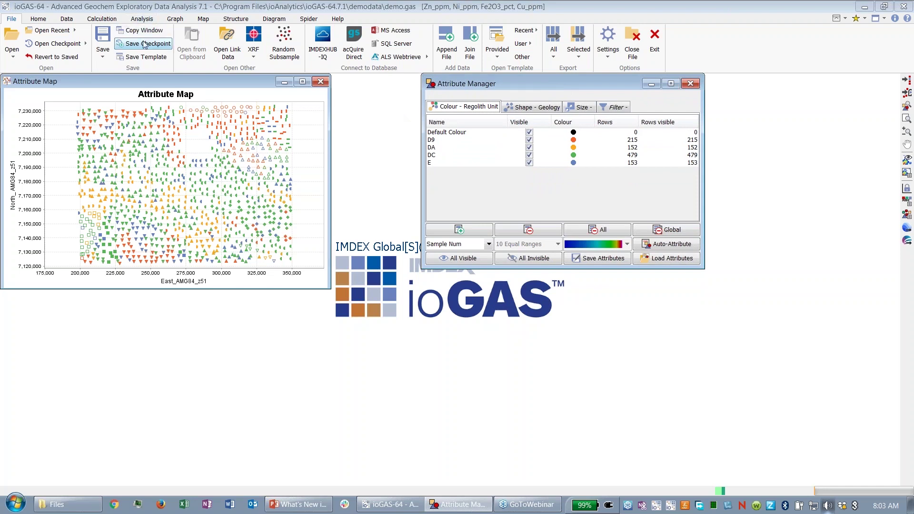
left_click(75, 22)
left_click(67, 19)
left_click_drag(538, 89, 481, 150)
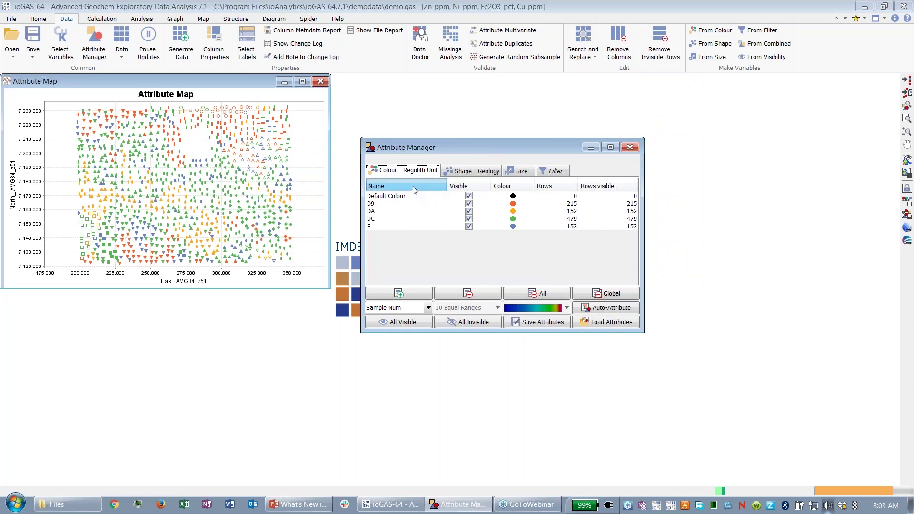
left_click(555, 187)
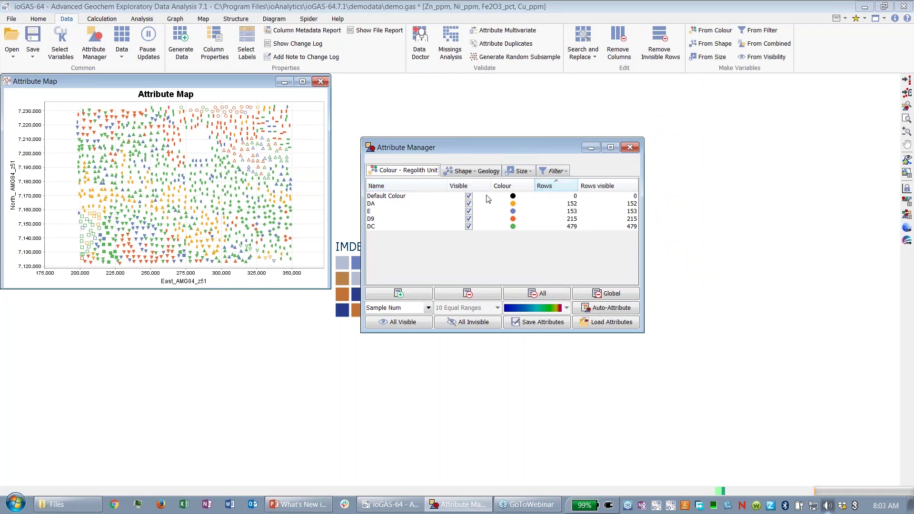
left_click(408, 187)
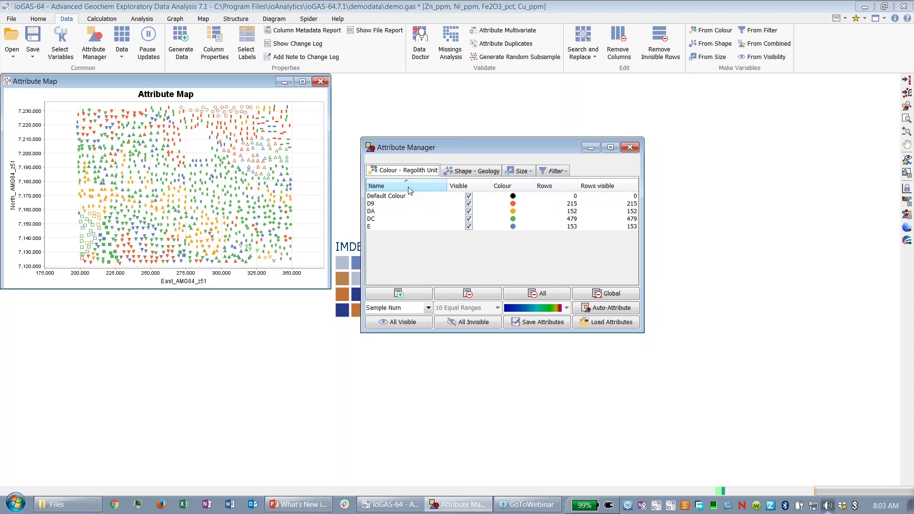
left_click(558, 187)
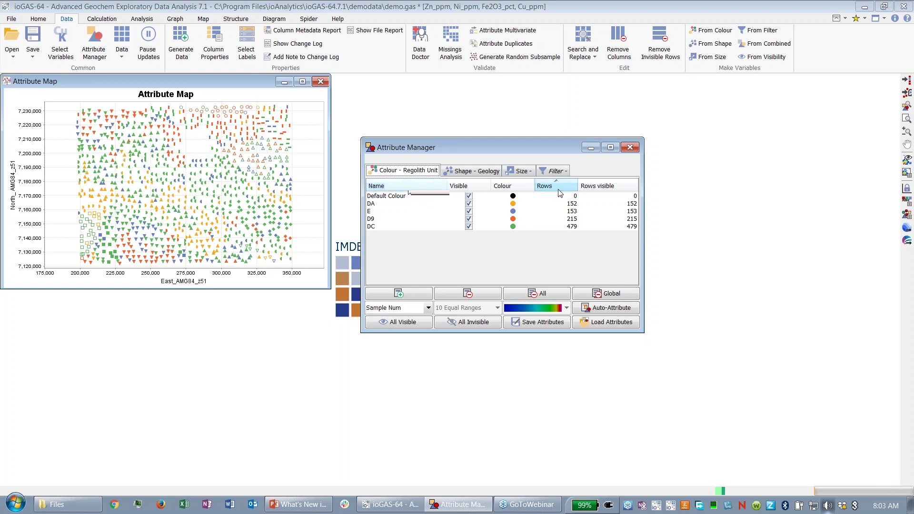
Step: Sort the Geology shape attributes by row count in descending order
left_click(473, 171)
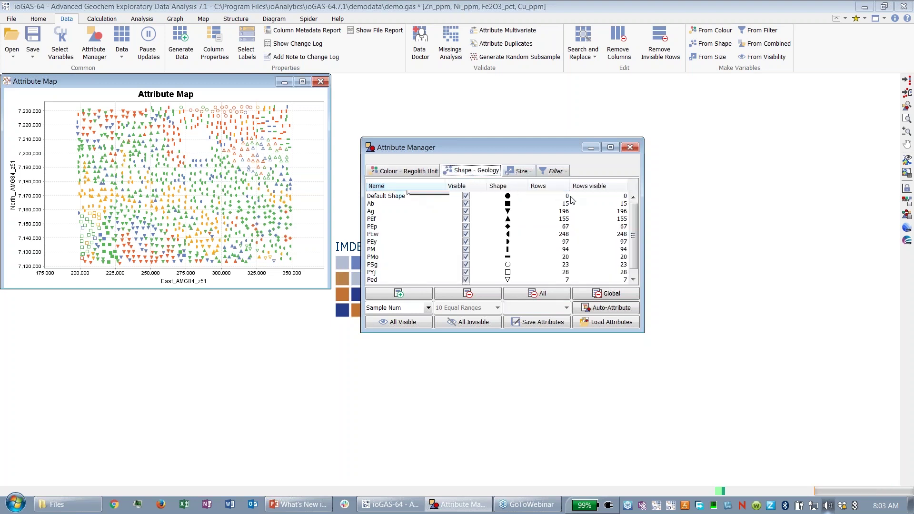
left_click(555, 187)
left_click(556, 186)
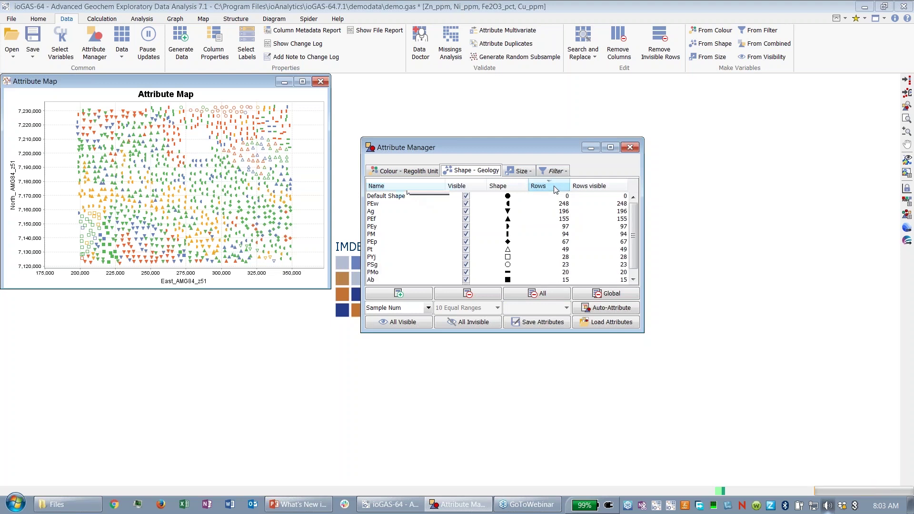
Step: Select the Geology shapes PEw through PEp and hide them together on the attribute map
left_click(386, 205)
left_click(383, 243, "shift")
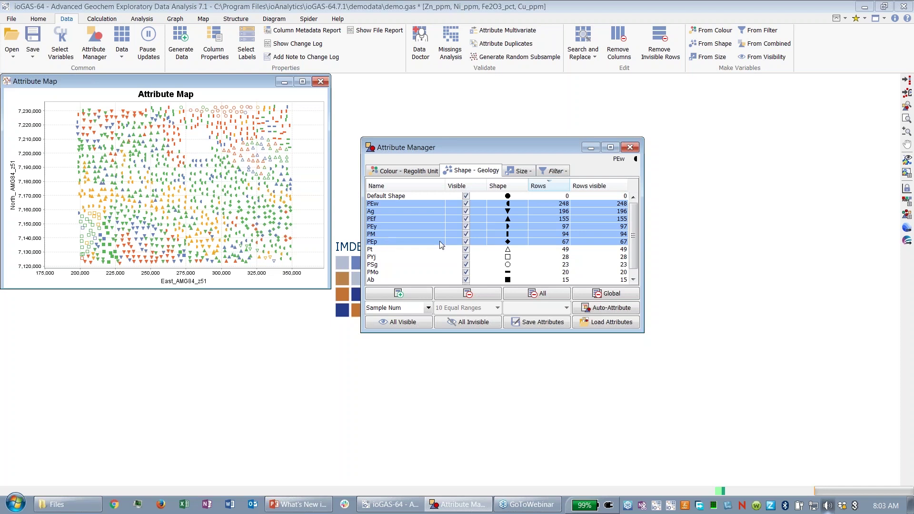
left_click(466, 219)
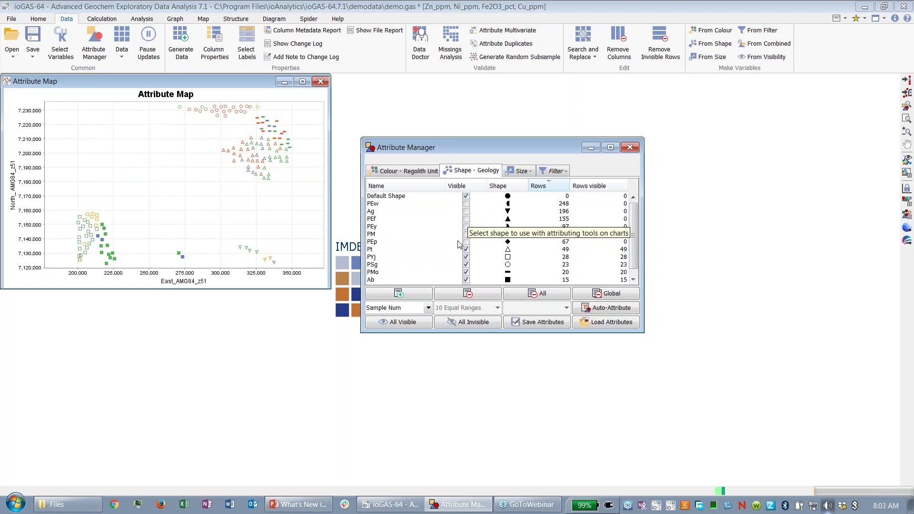
Step: Show the hidden Geology shapes PEf through PEp together, and make all remaining shapes visible as well
left_click(414, 218)
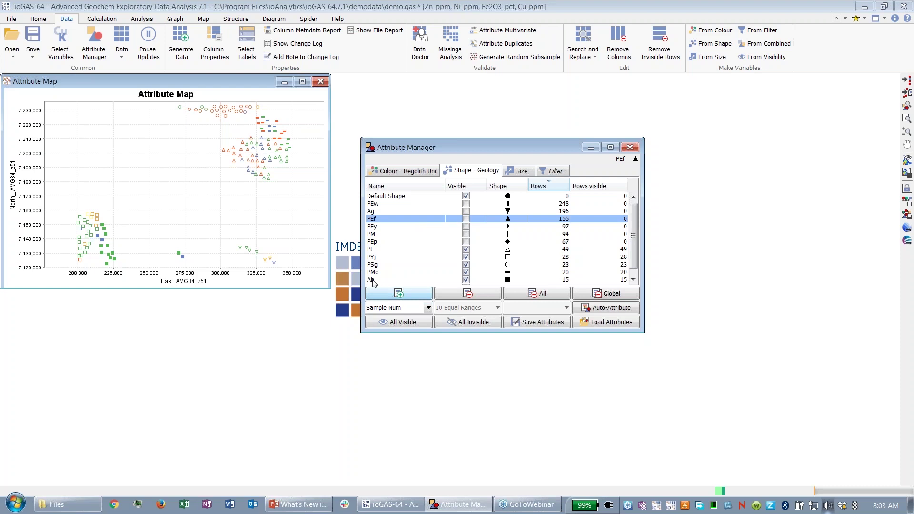
left_click(376, 249, "shift")
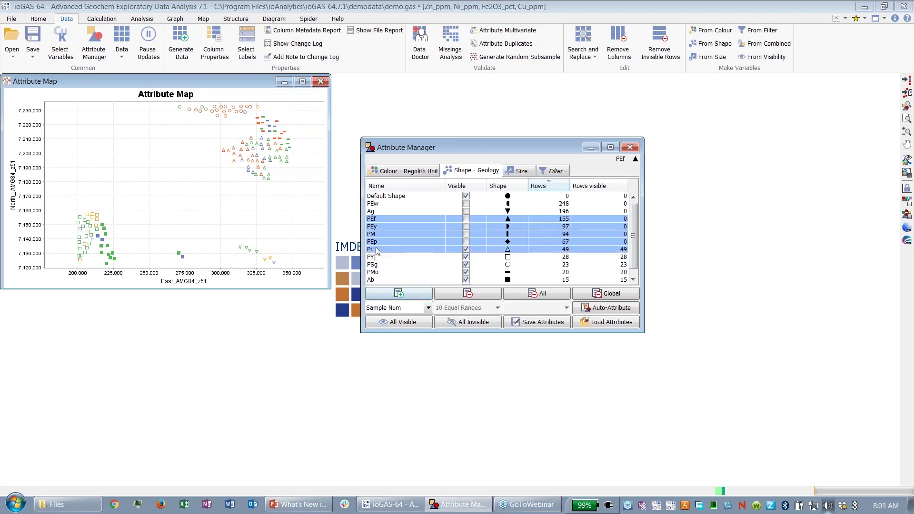
left_click(467, 227)
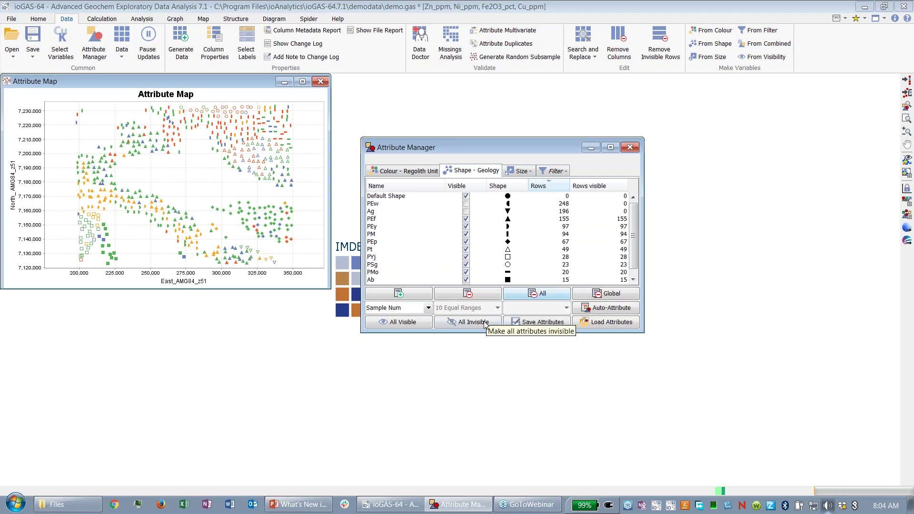
left_click(429, 322)
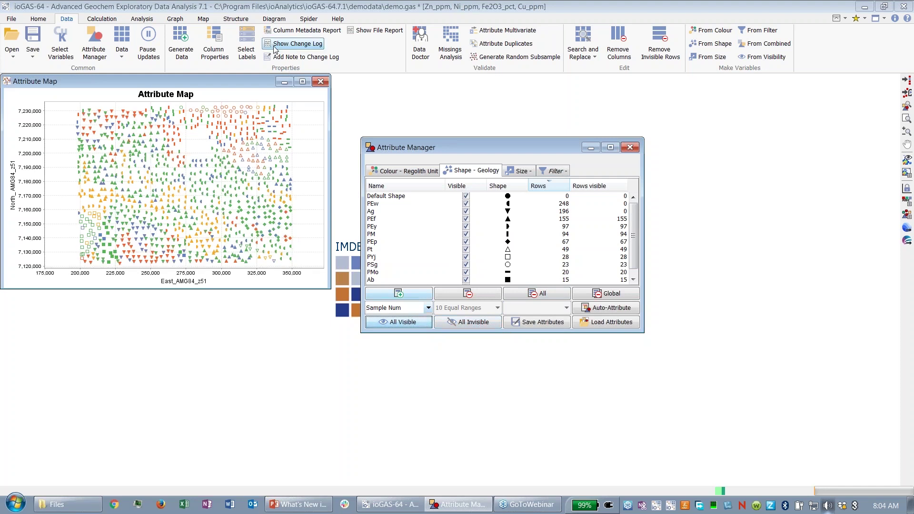
Step: Shift the Attribute Manager away from the Attribute Map and enlarge the map window
left_click_drag(446, 149, 475, 125)
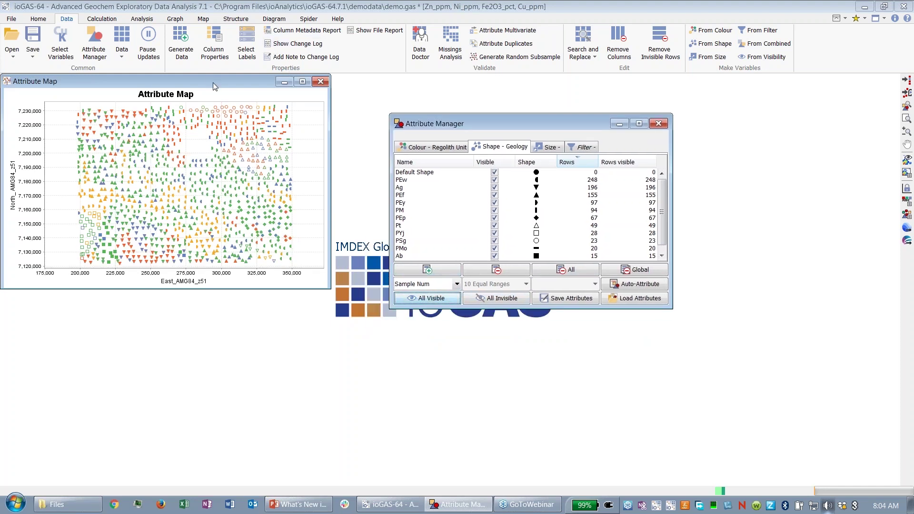
left_click(213, 82)
left_click_drag(327, 286, 432, 386)
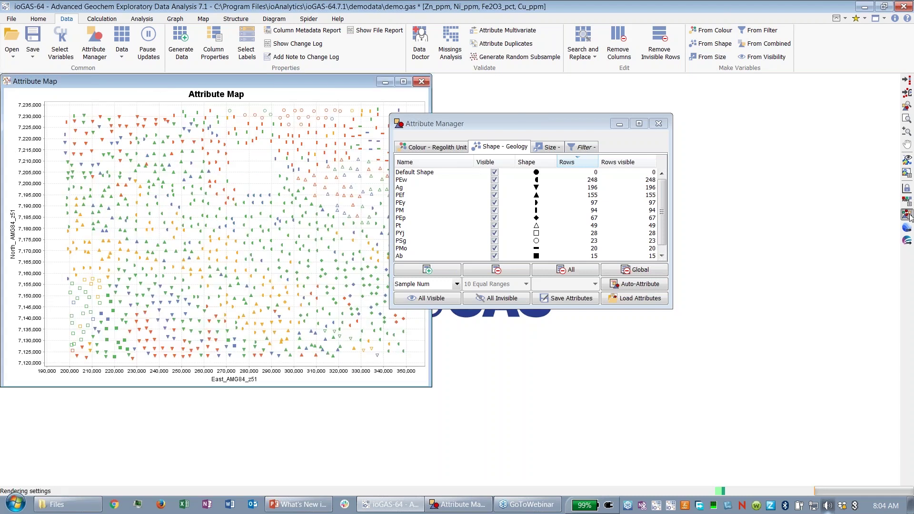
Step: Turn on item labels in the Attribute Map's rendering settings and move the dialogs off the map
left_click(908, 215)
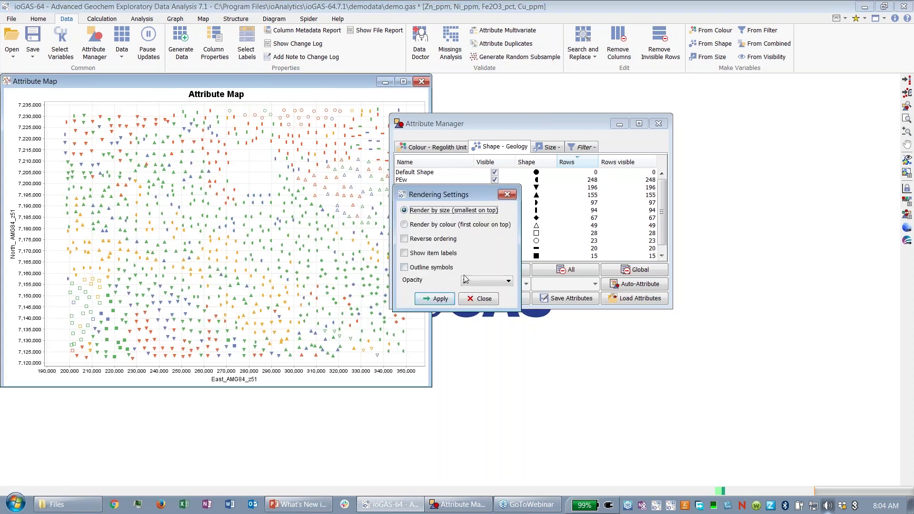
left_click(419, 257)
left_click(436, 298)
left_click_drag(443, 194, 531, 234)
left_click(522, 121)
left_click_drag(522, 121, 691, 93)
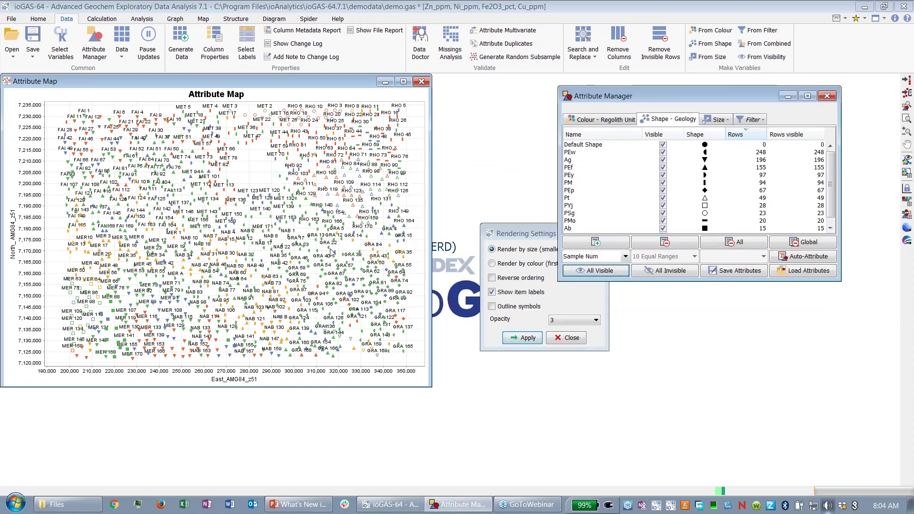
Step: Examine how the sample labels display on the Attribute Map at different zoom levels, and reposition the Rendering Settings and Attribute Manager
scroll(230, 209, "up", 5)
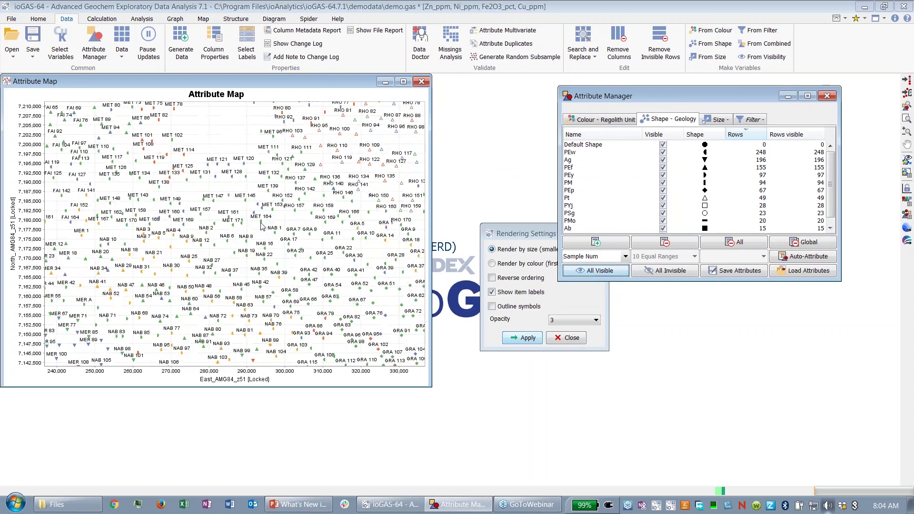
scroll(230, 209, "down", 3)
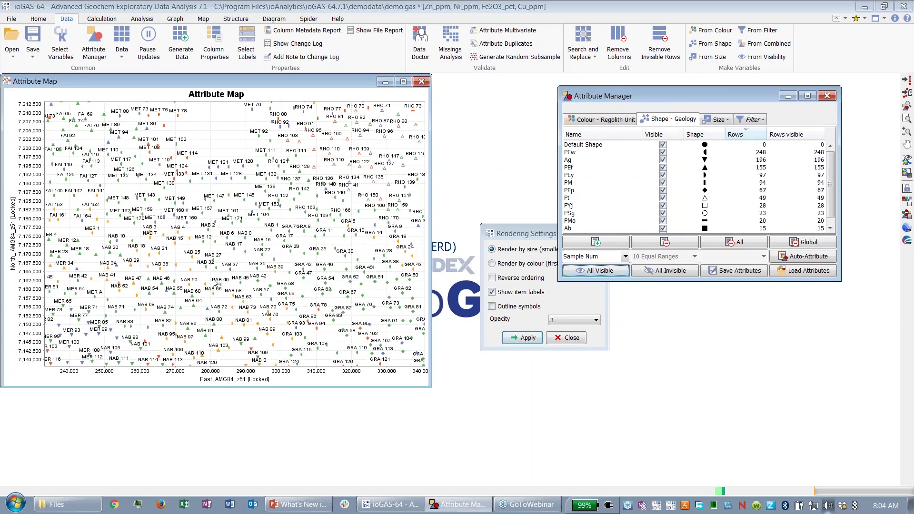
scroll(283, 238, "up", 2)
scroll(283, 238, "down", 5)
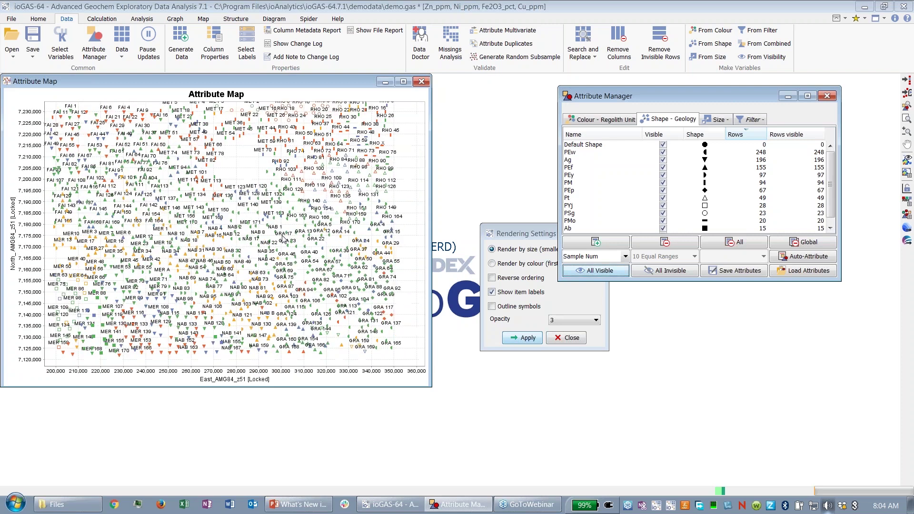
scroll(283, 239, "up", 1)
left_click_drag(529, 234, 316, 226)
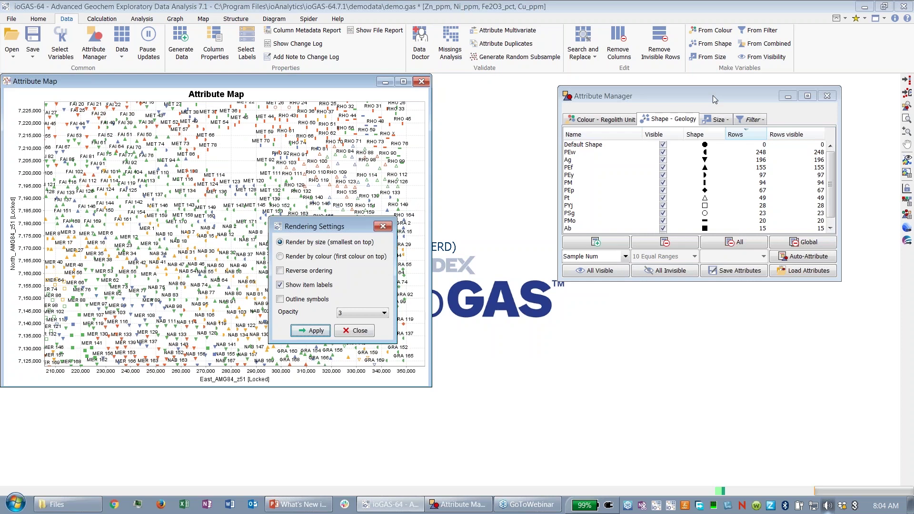
left_click_drag(714, 95, 573, 92)
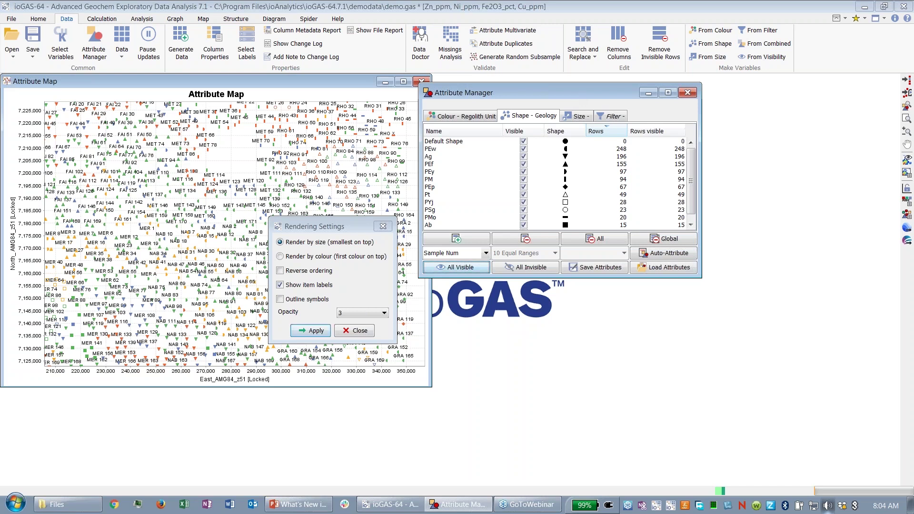
Step: Keep Zn_ppm, Ni_ppm, Fe2O3_pct and Cu_ppm as the selected variables and close the Rendering Settings and Attribute Map
left_click(56, 51)
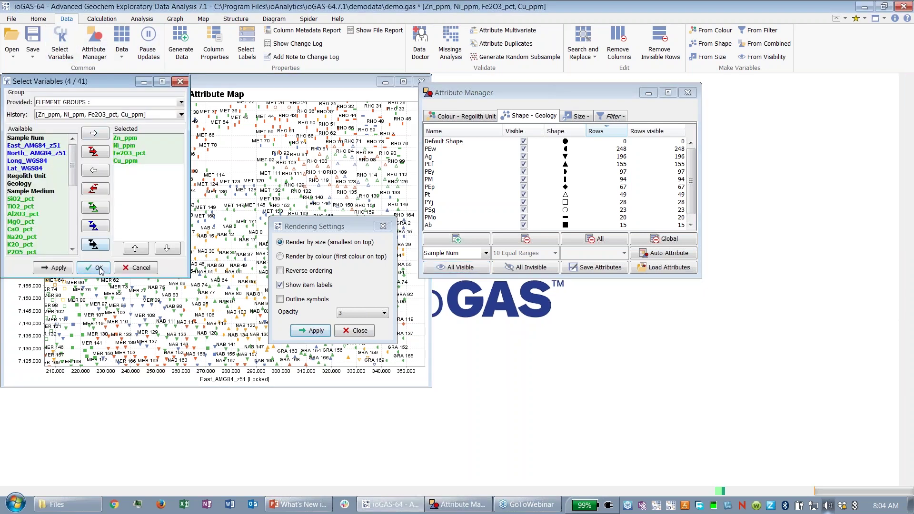
left_click(104, 267)
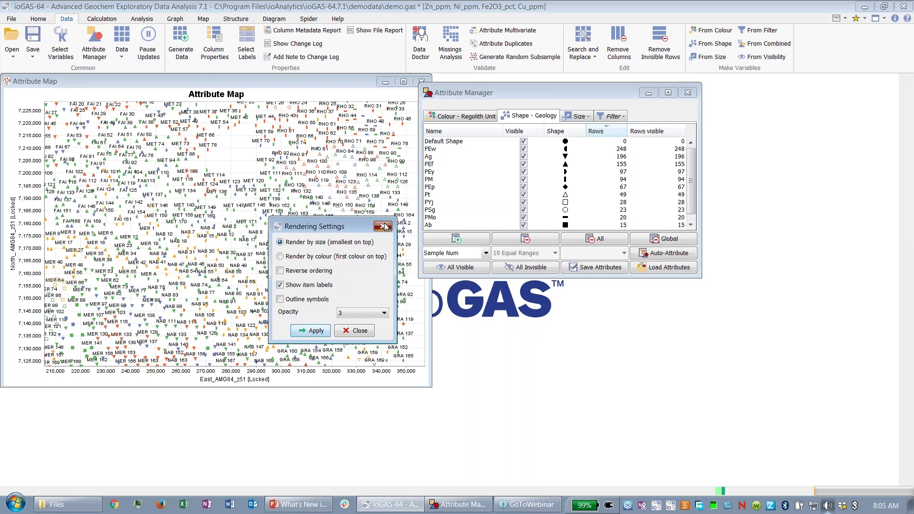
left_click(385, 226)
key("ctrl+F4")
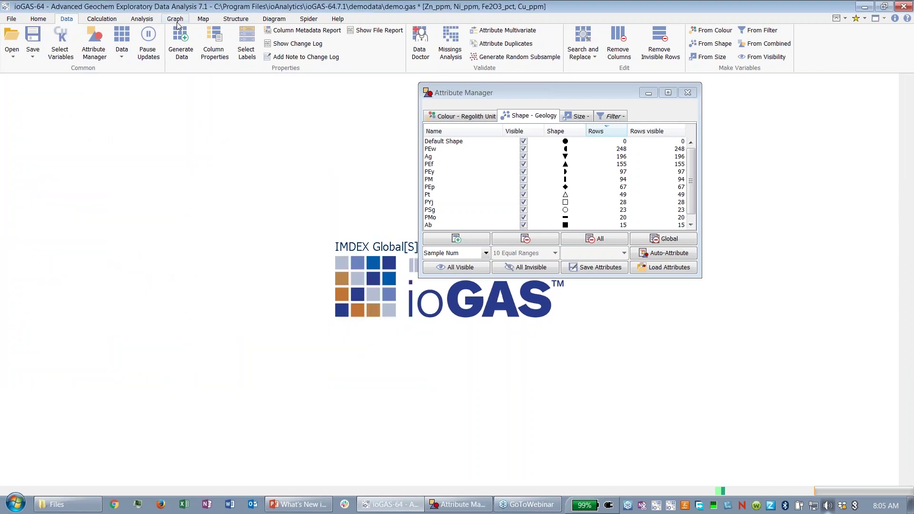
Step: Create a scatterbox plot of Zn_ppm against Ni_ppm, enlarge its window and move the Attribute Manager clear of it
left_click(175, 19)
left_click_drag(504, 87, 314, 259)
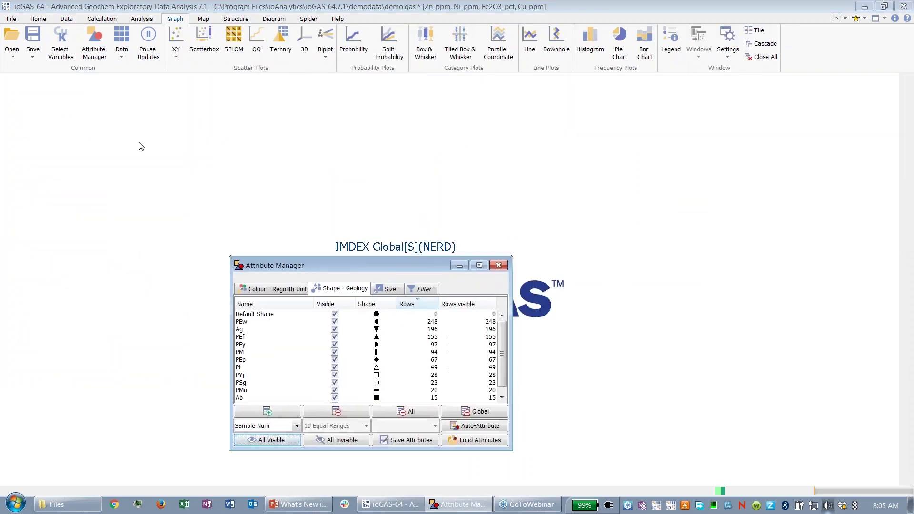
left_click(211, 38)
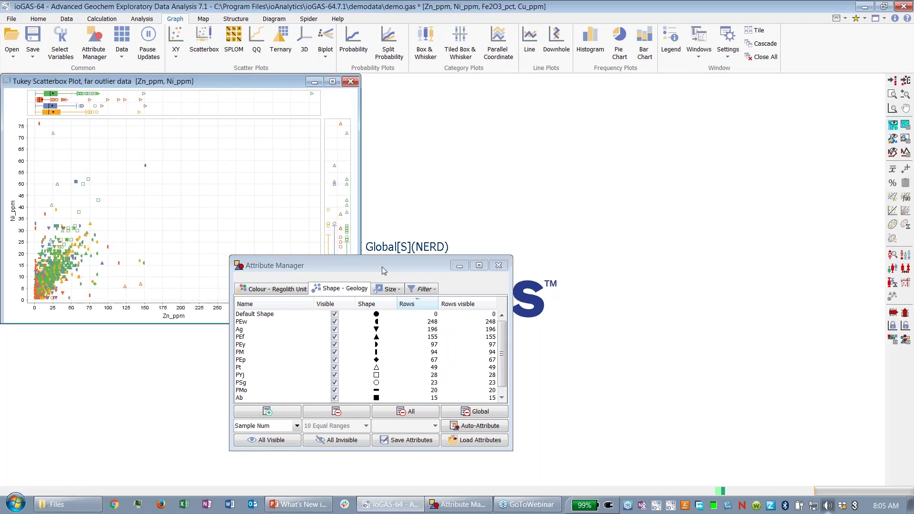
left_click_drag(382, 267, 633, 414)
left_click_drag(360, 324, 439, 397)
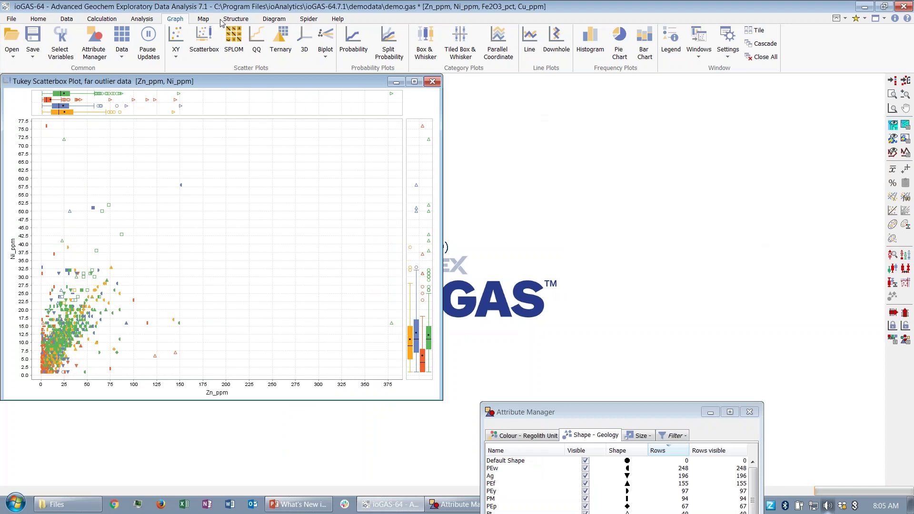
Step: Clear all colour and shape attribute groups in the Attribute Manager and arrange its window beside the scatterbox plot
left_click_drag(596, 413, 630, 113)
left_click(557, 135)
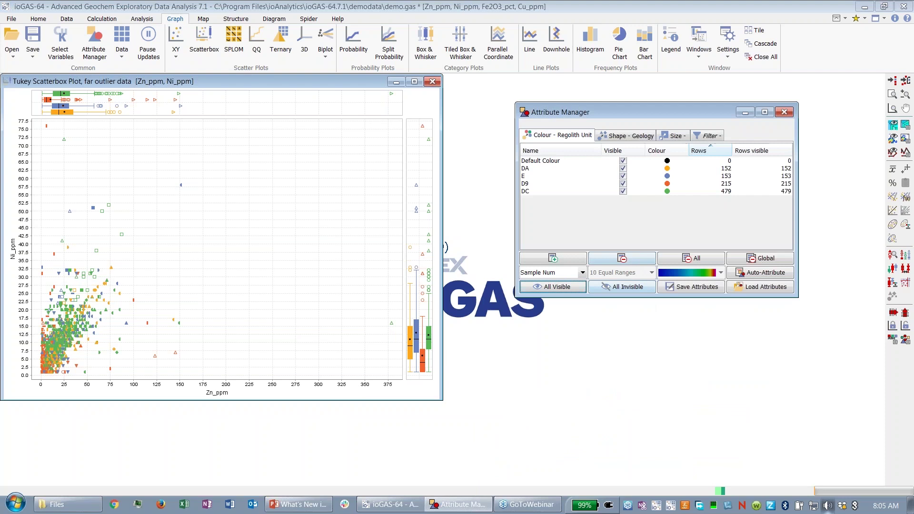
left_click(697, 259)
left_click(443, 284)
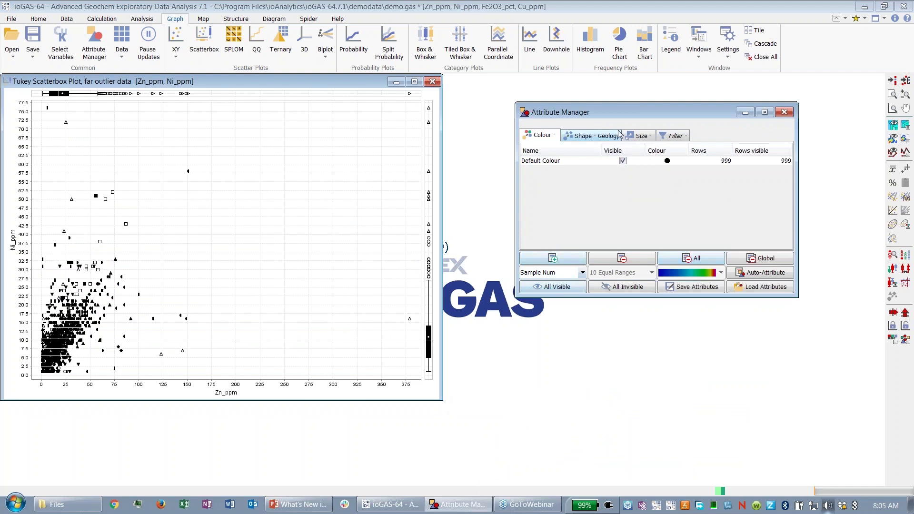
left_click(606, 137)
left_click(676, 261)
left_click(441, 283)
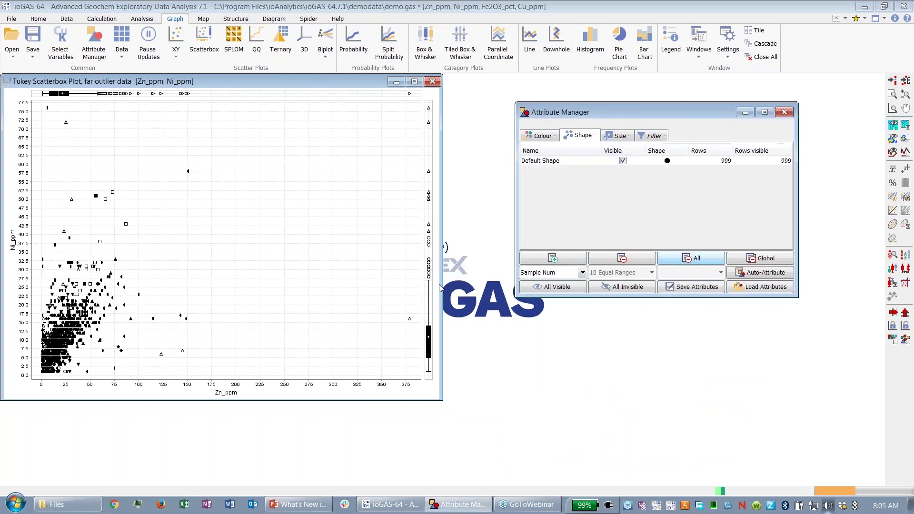
left_click_drag(325, 89, 344, 98)
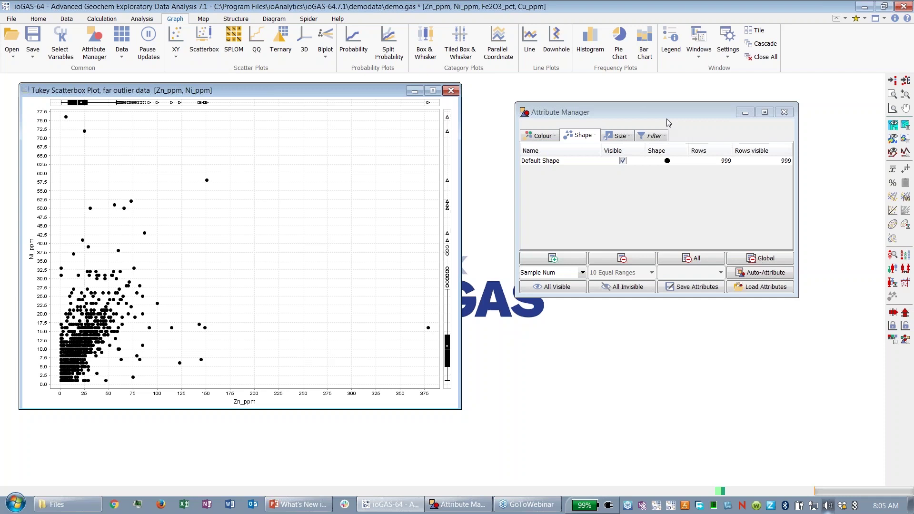
left_click_drag(669, 123, 653, 68)
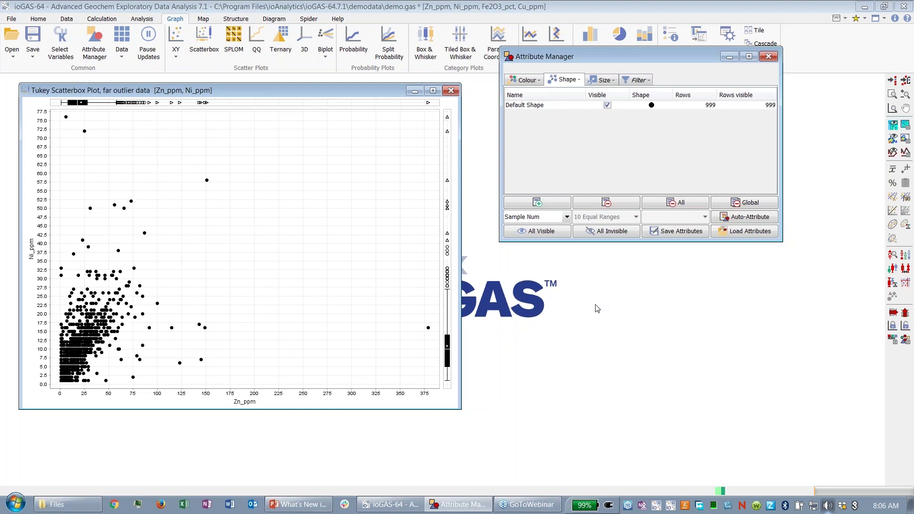
Step: Cycle the Tukey threshold lines on the scatterbox plot through outlier, far outlier and off, ending on the outlier lines
left_click(367, 95)
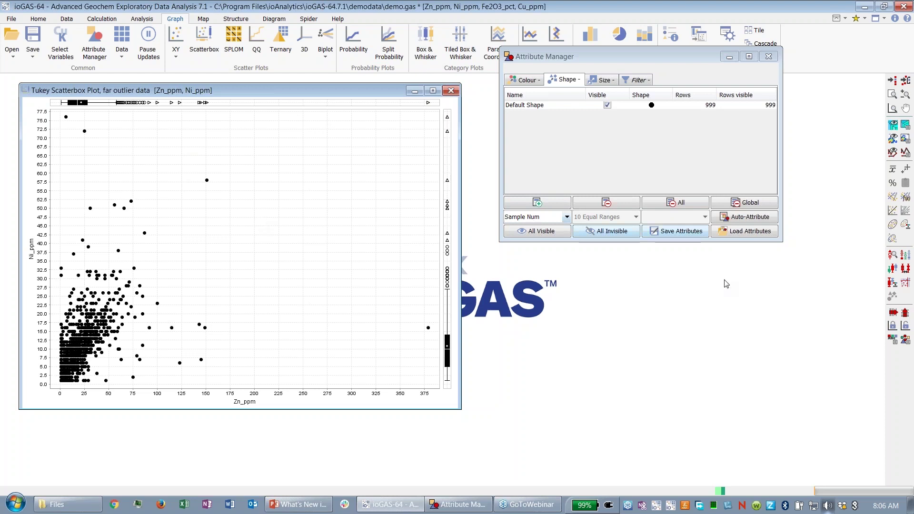
left_click(907, 283)
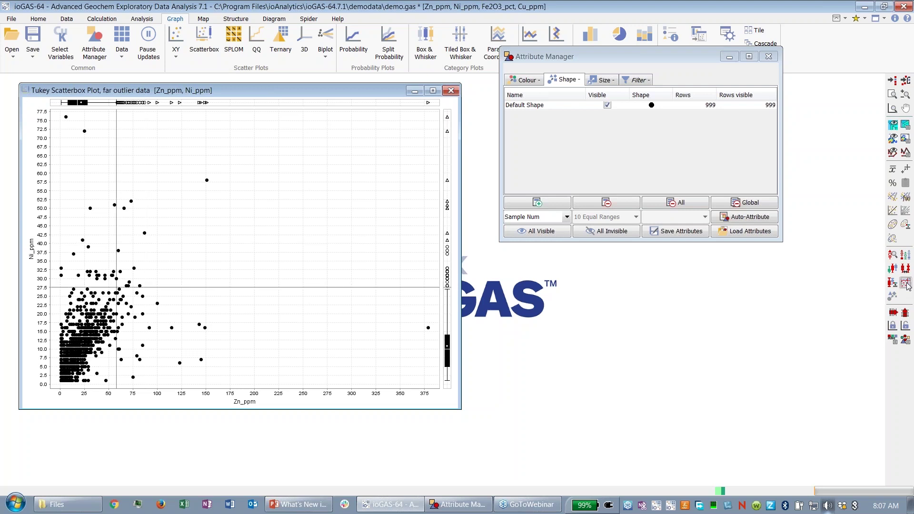
left_click(906, 284)
left_click(907, 284)
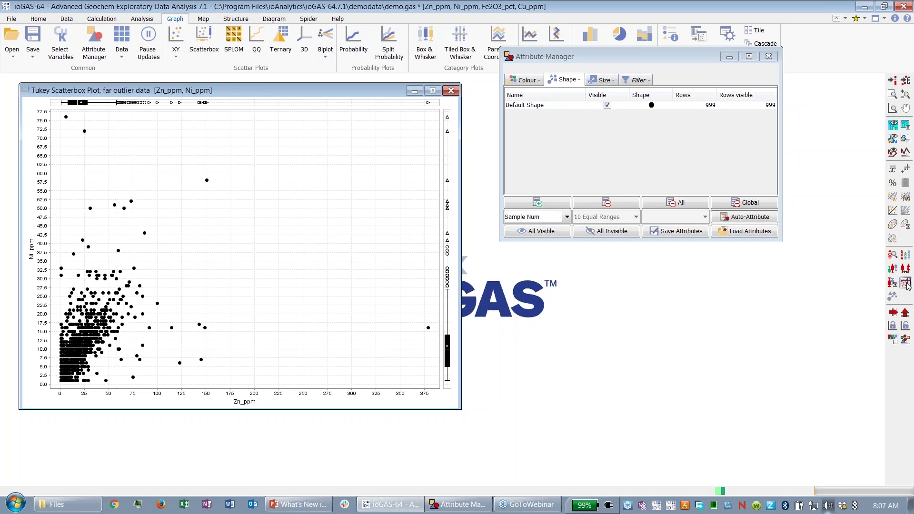
left_click(906, 284)
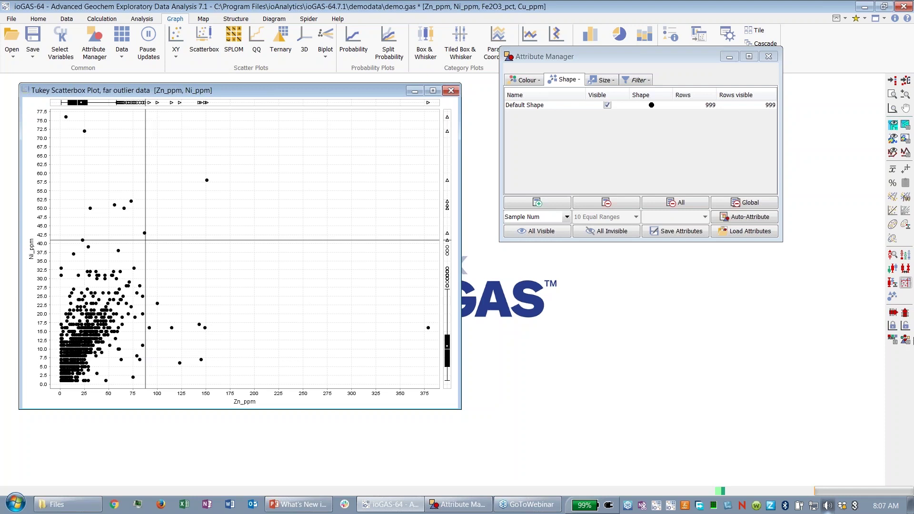
left_click(905, 282)
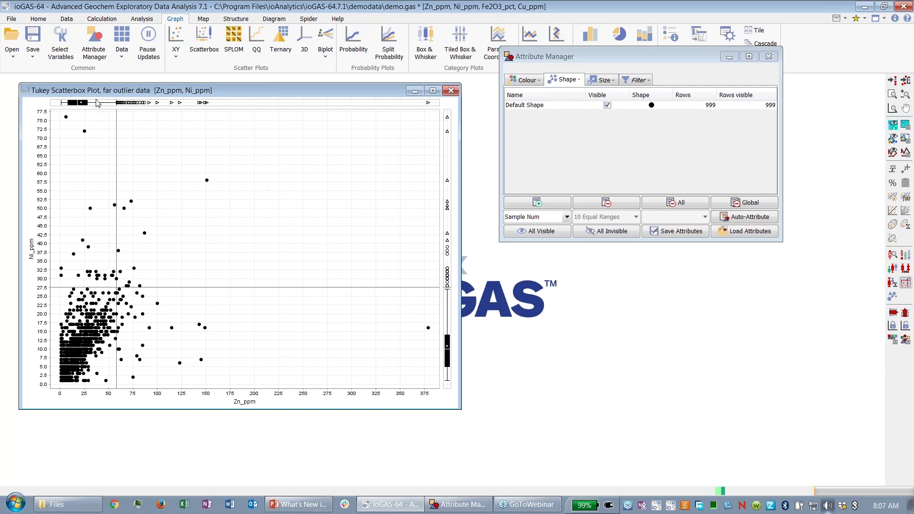
Step: Attribute rows in shape and size by Tukey outlier status of Zn_ppm and Ni_ppm, and open an Attribute Map beside the plot
left_click(893, 299)
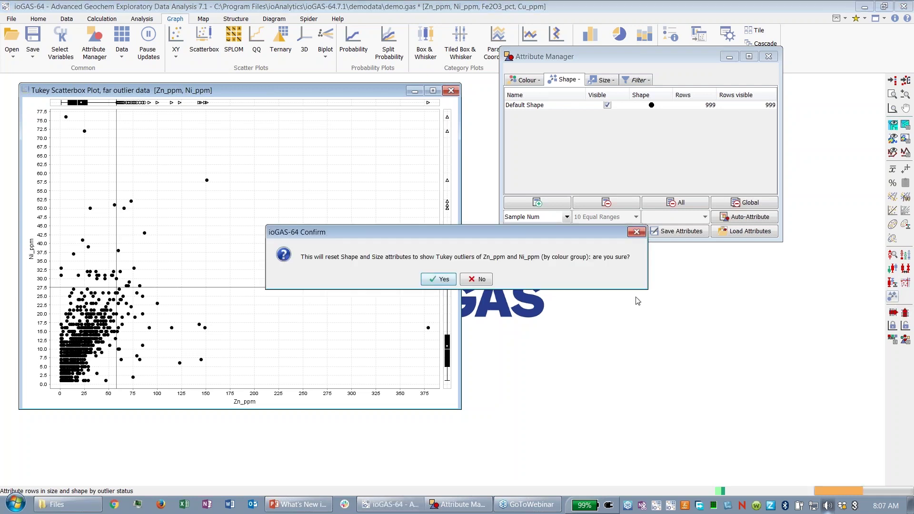
left_click(444, 280)
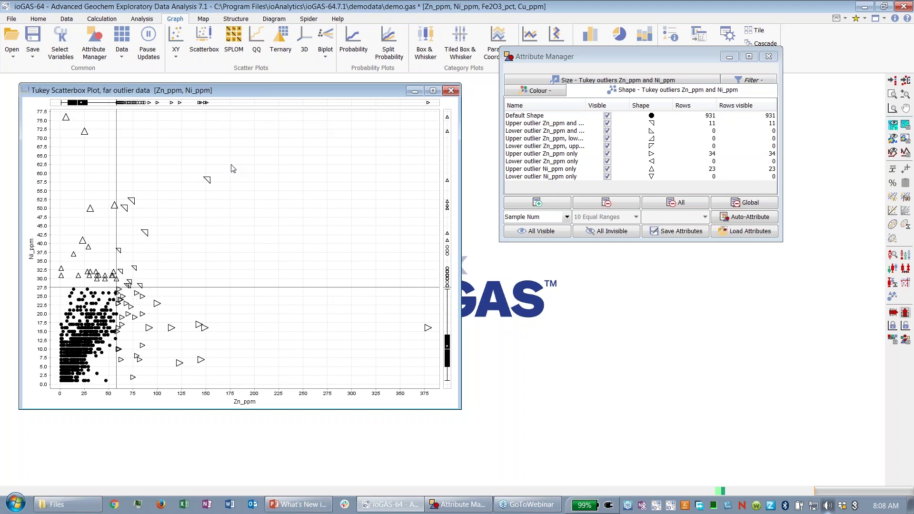
left_click(206, 21)
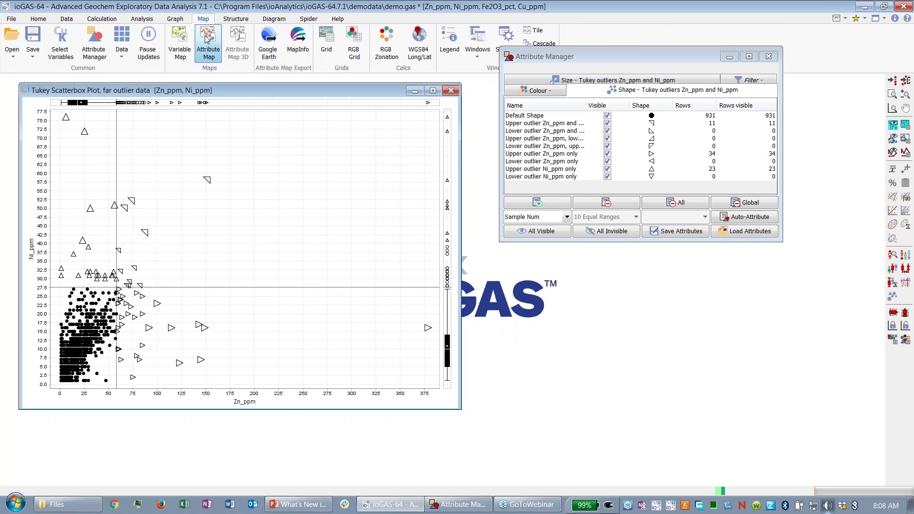
left_click(206, 40)
left_click_drag(190, 82, 485, 265)
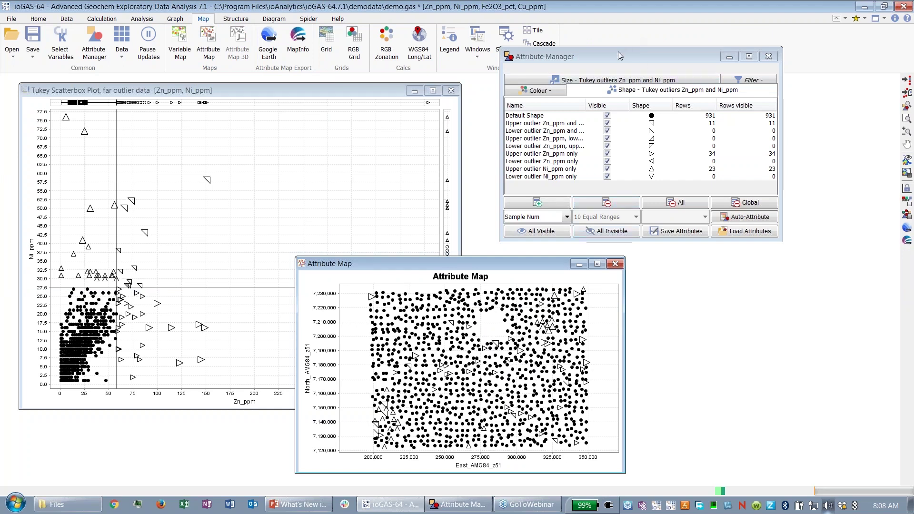
left_click_drag(619, 52, 606, 64)
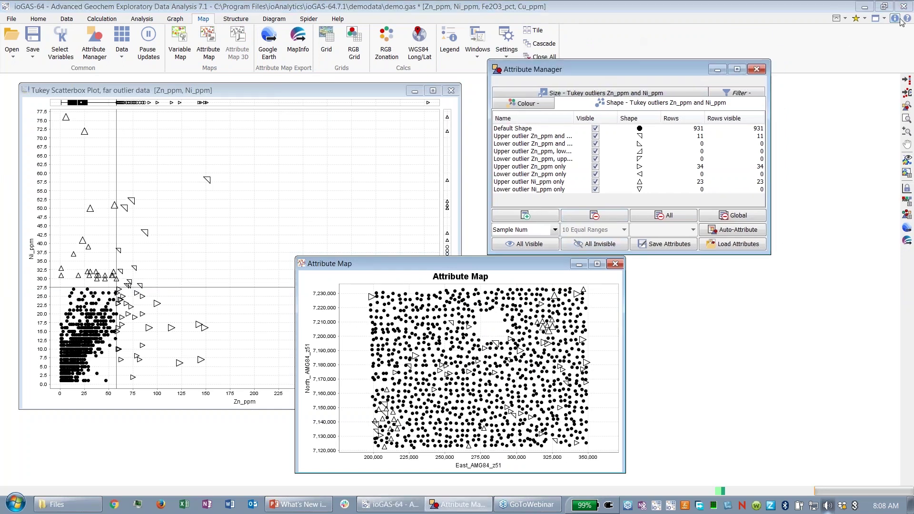
Step: Display the Legend of Tukey outlier shapes and sizes, and move it and the Attribute Map clear of the scatterbox plot
left_click(896, 19)
left_click_drag(830, 80, 195, 122)
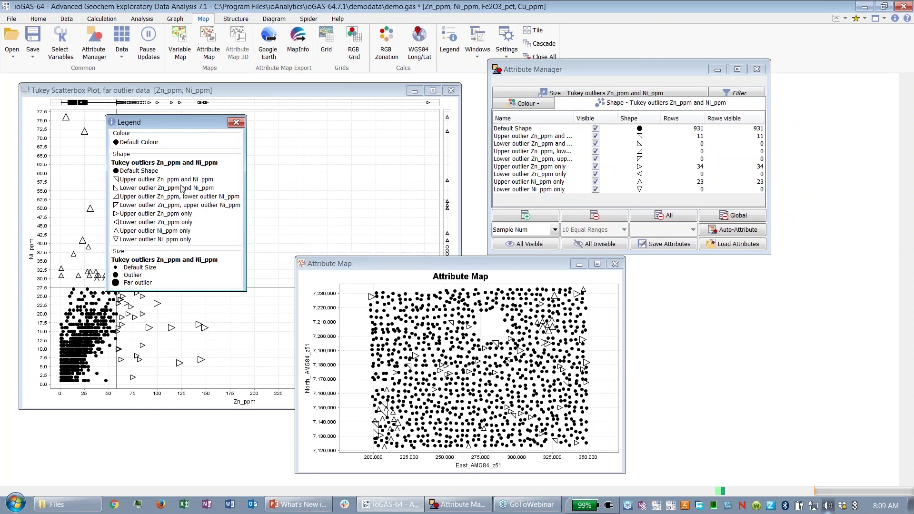
left_click_drag(175, 124, 617, 113)
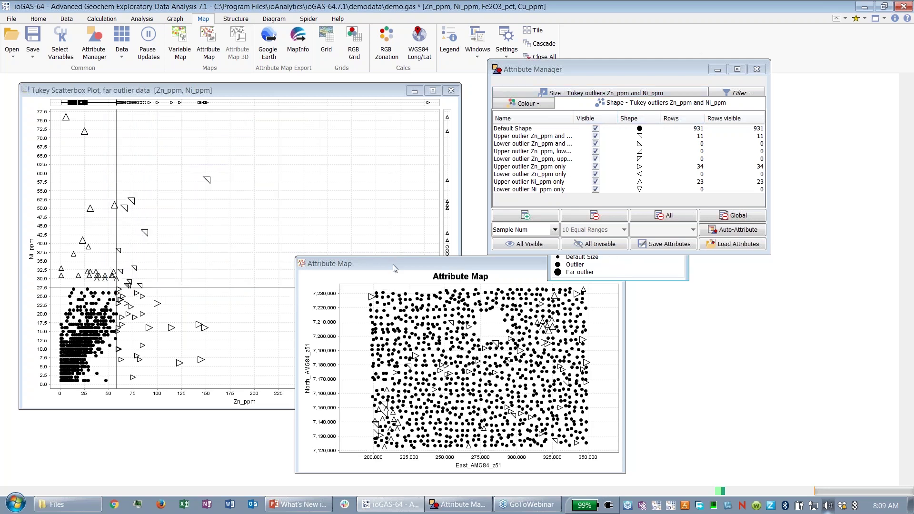
left_click_drag(395, 269, 277, 410)
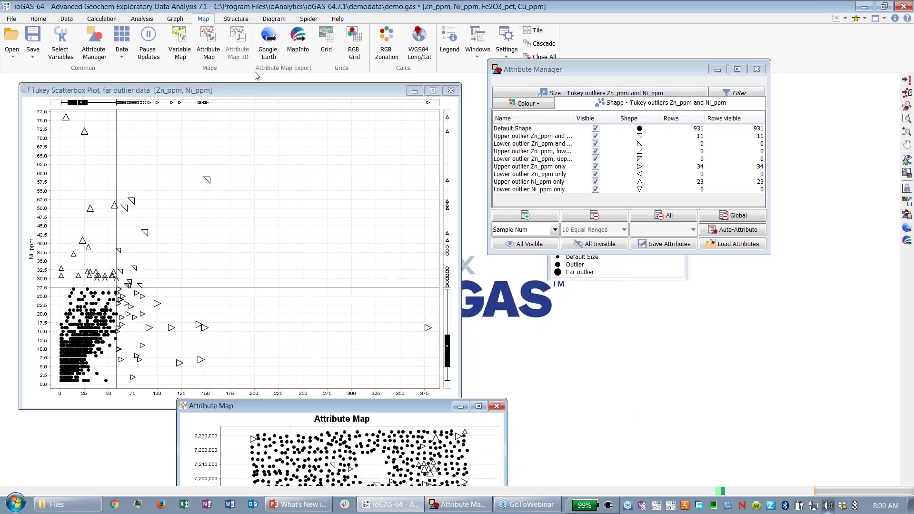
left_click(265, 90)
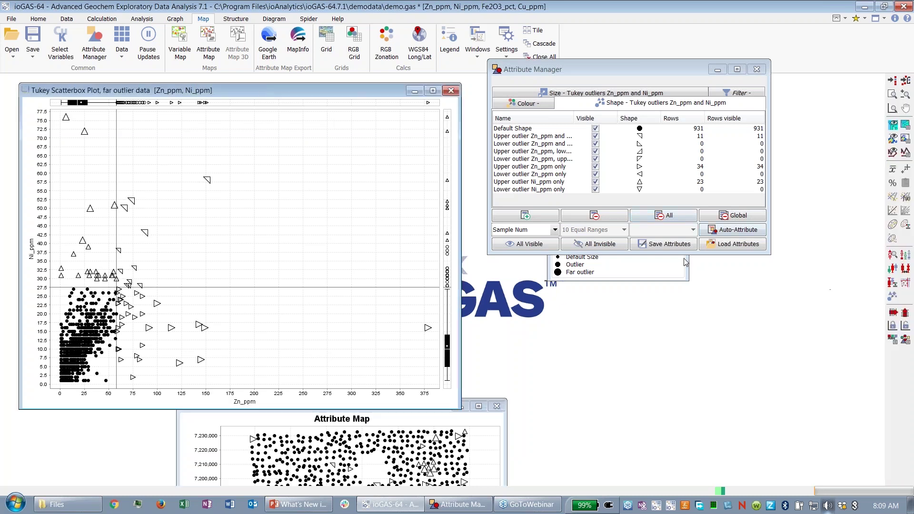
Step: Auto-attribute colour by Regolith Unit and reapply the Tukey outlier shape and size attributes for the colour groups
left_click(534, 102)
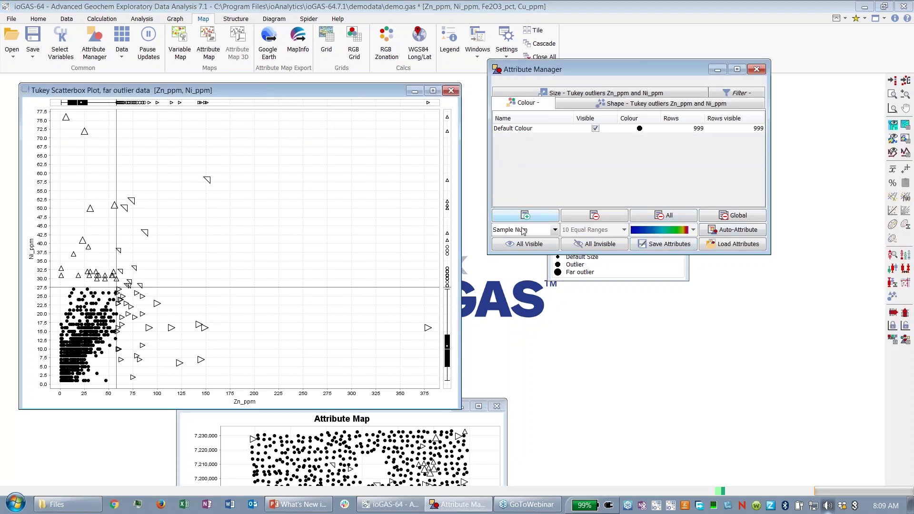
left_click(524, 230)
left_click(524, 243)
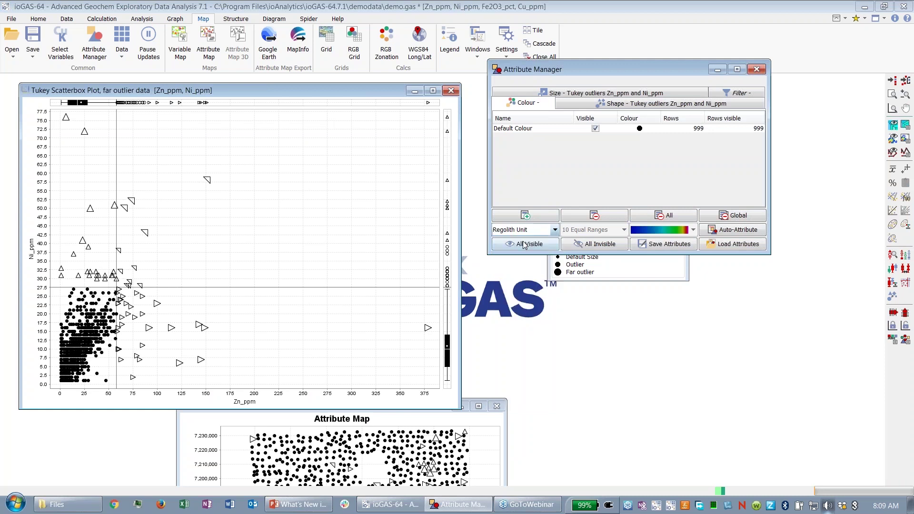
left_click(733, 232)
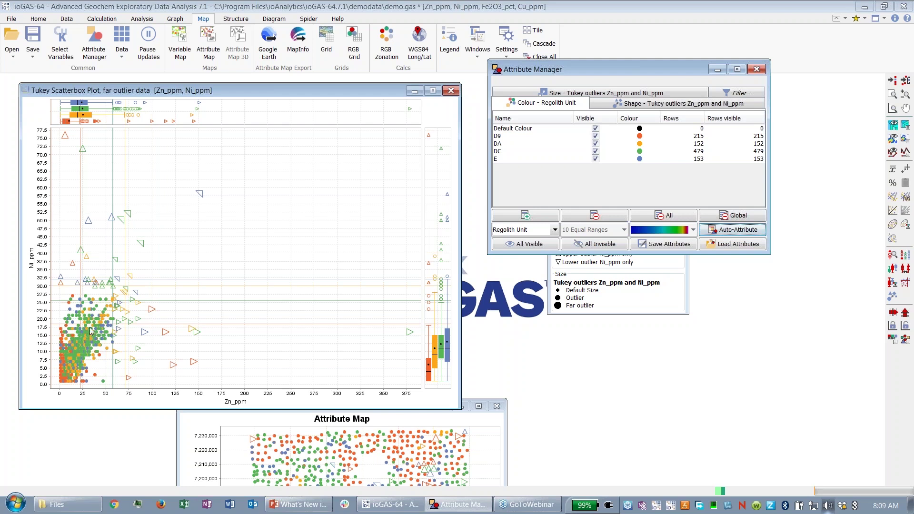
left_click(893, 297)
left_click(431, 284)
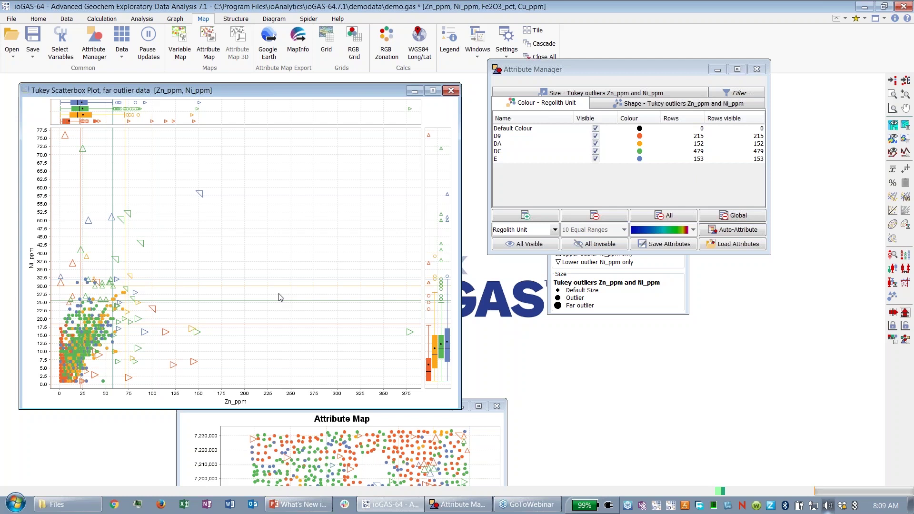
Step: View the coloured outliers on the Attribute Map, move the Attribute Manager lower and bring the scatterbox plot back to the front
left_click_drag(422, 422, 367, 193)
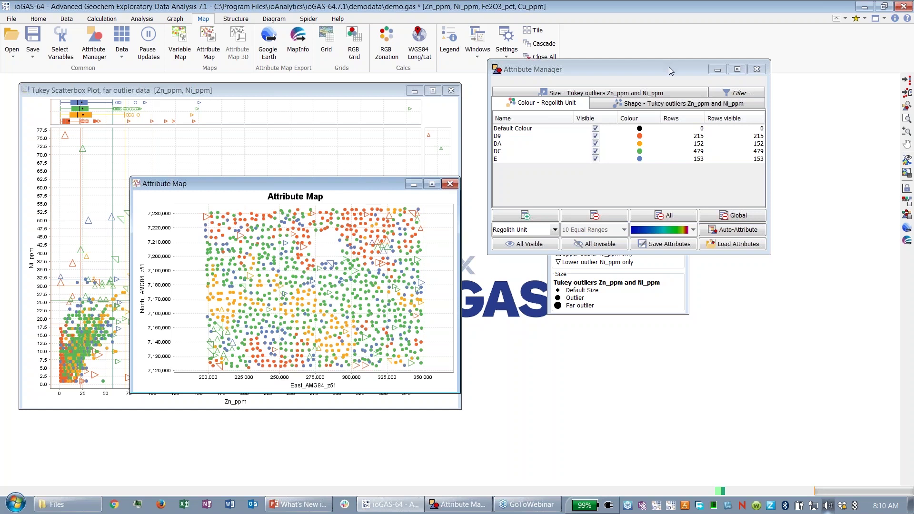
left_click_drag(669, 69, 643, 235)
left_click(344, 97)
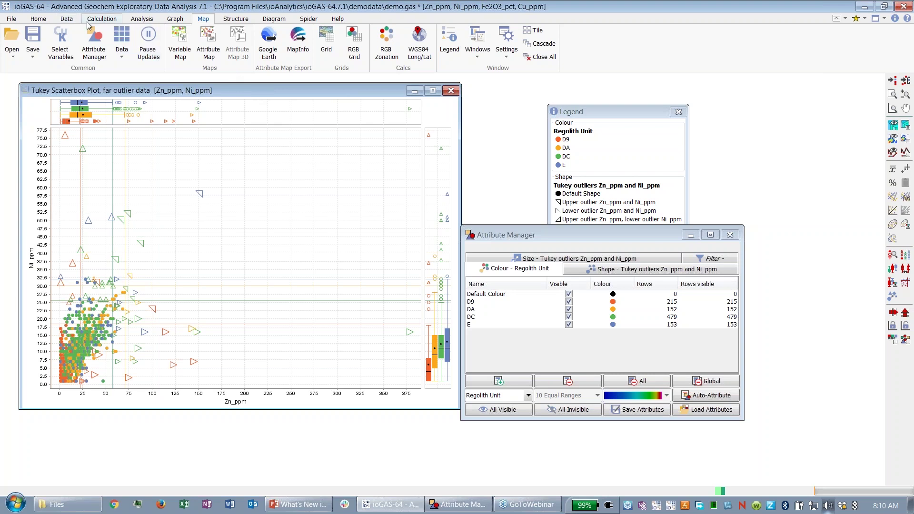
Step: Look through the favourites list, hide the ribbon and show it again
left_click(175, 19)
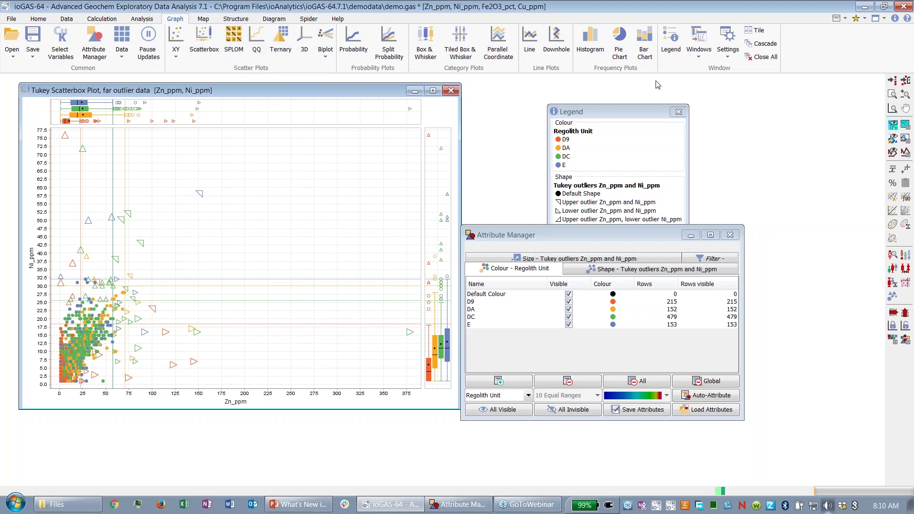
left_click(866, 19)
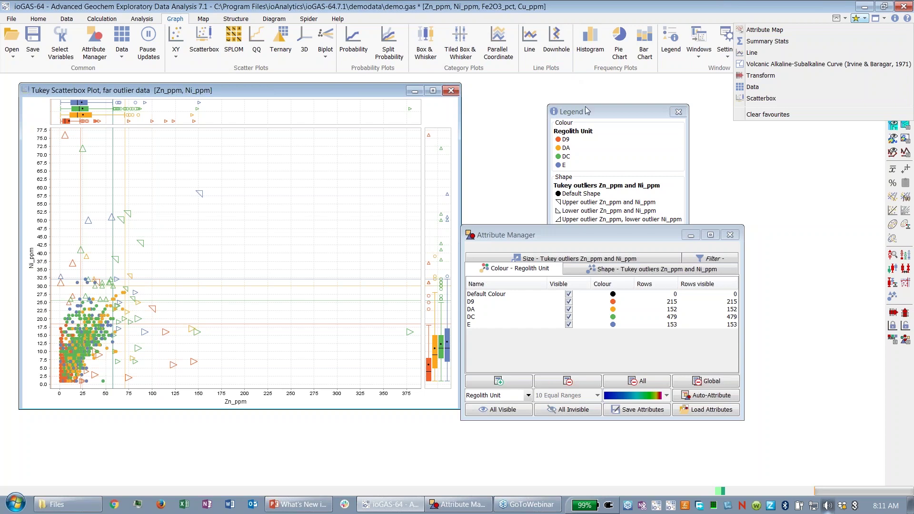
left_click(838, 18)
left_click(853, 30)
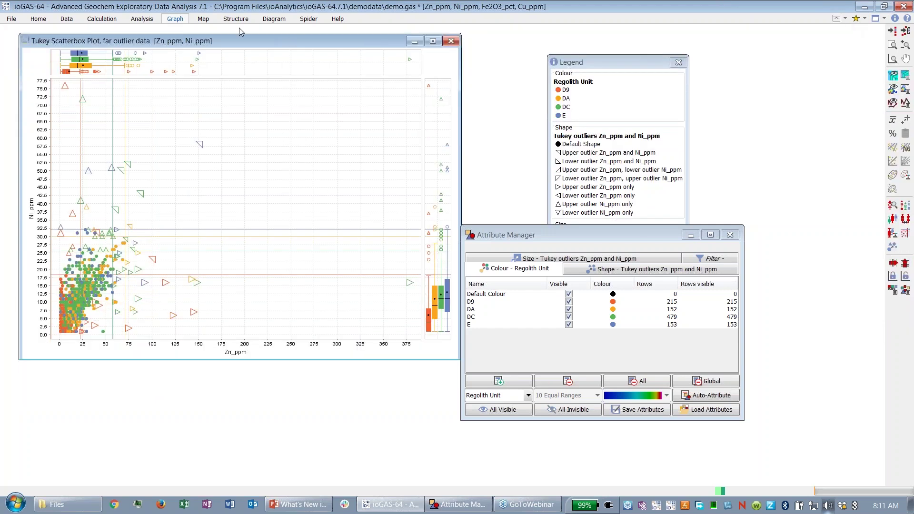
left_click(840, 19)
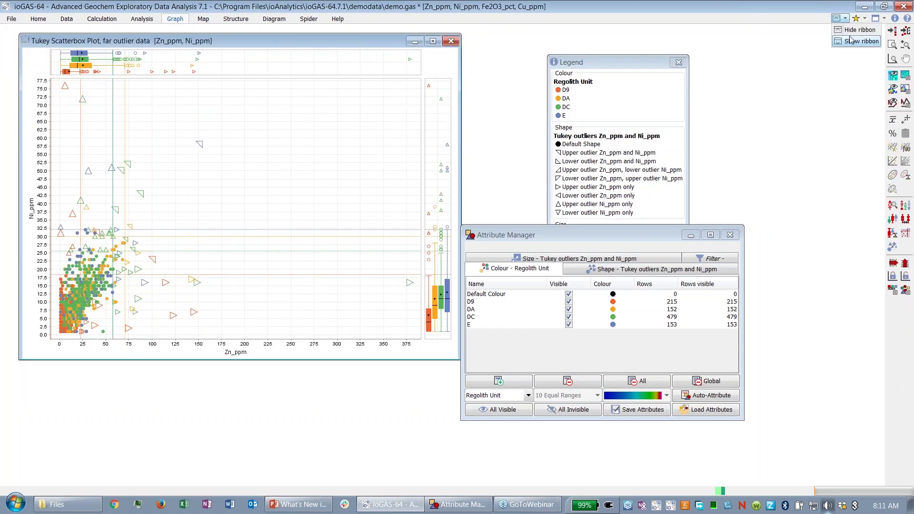
left_click(853, 41)
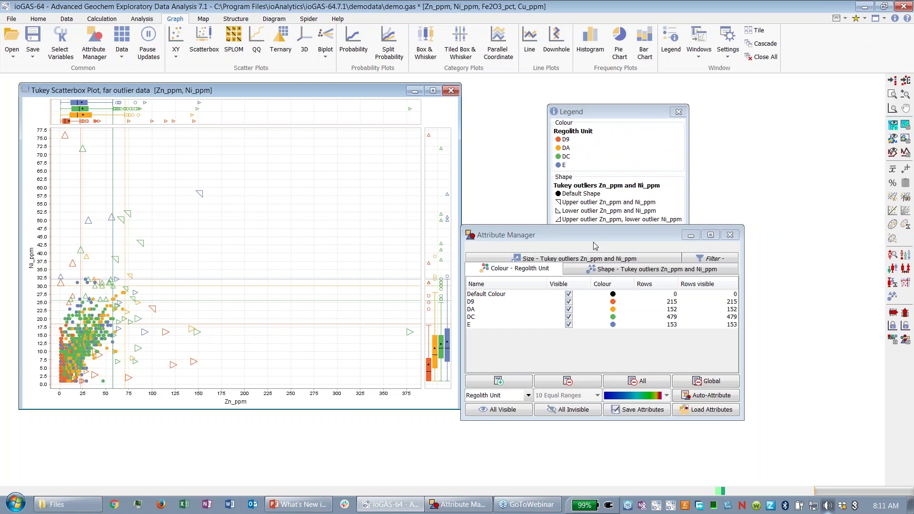
Step: Check the demo data choices for opening a file and move the Attribute Manager clear of the scatterbox plot
left_click_drag(595, 240, 415, 106)
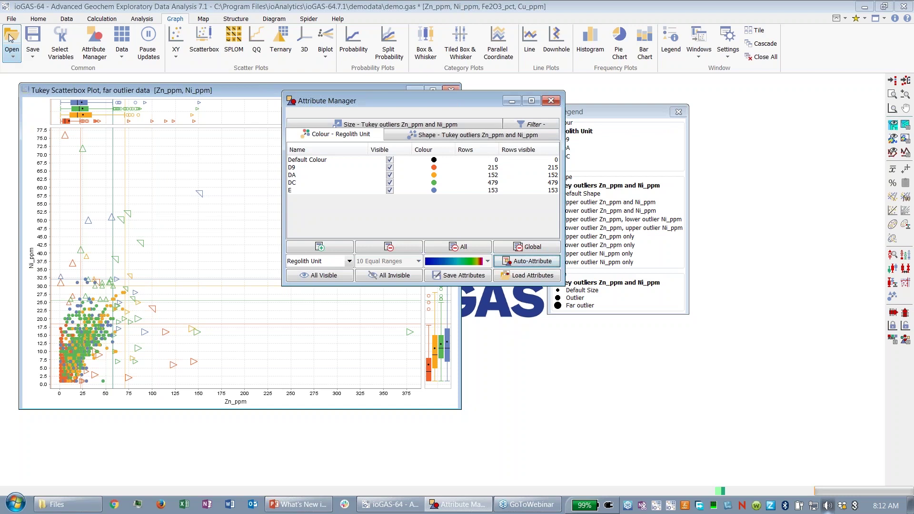
left_click(14, 53)
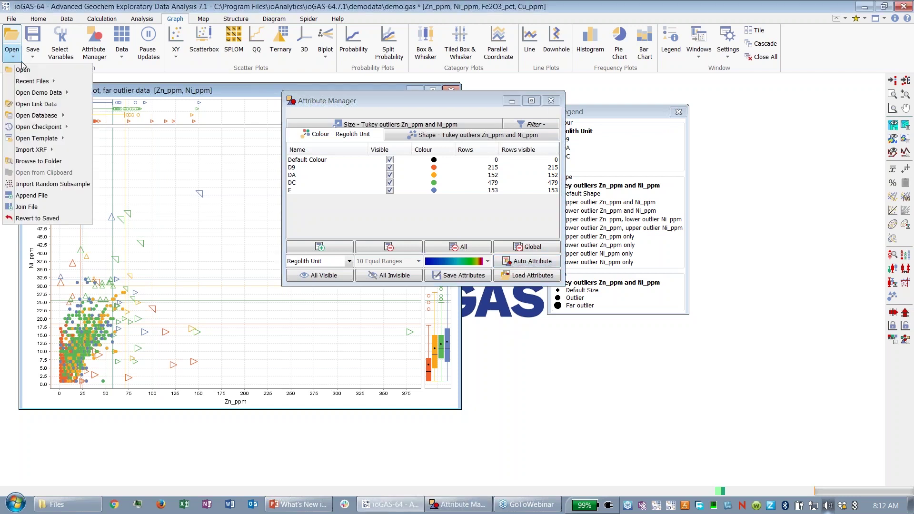
mouse_move(38, 93)
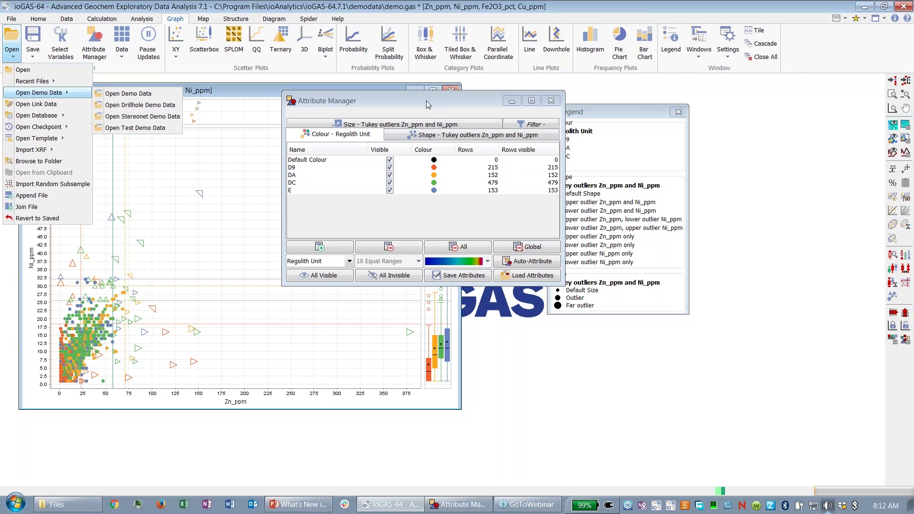
left_click_drag(427, 101, 663, 119)
Step: Open the file OSNACA_Demo.gas and restore all diagrams of its previous session
left_click(12, 50)
mouse_move(27, 86)
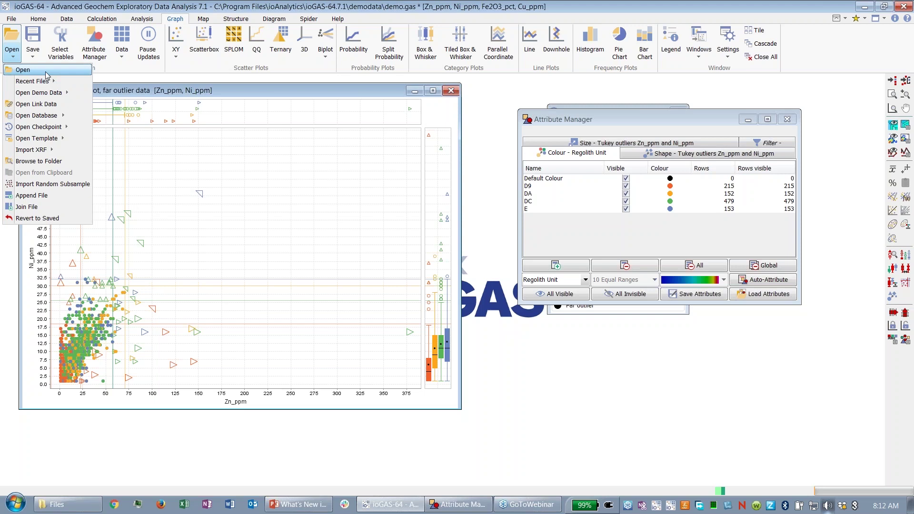
left_click(46, 75)
left_click(451, 273)
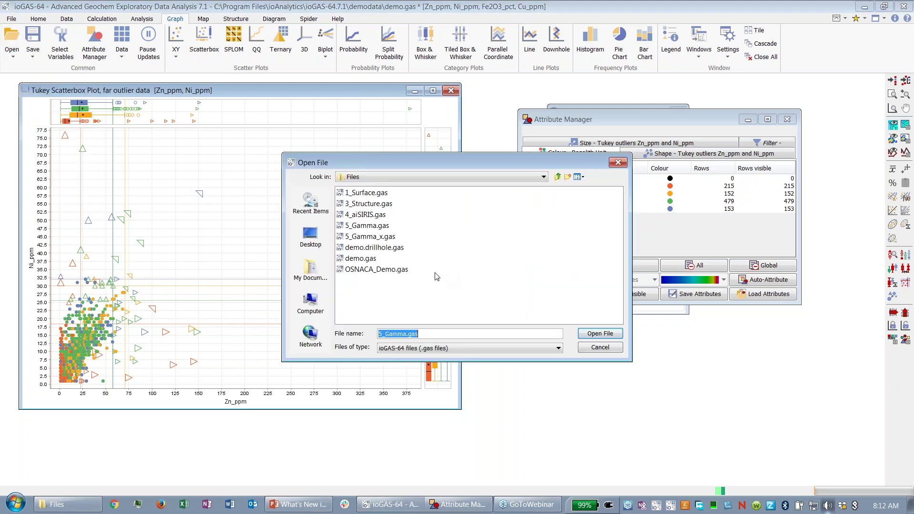
left_click(363, 270)
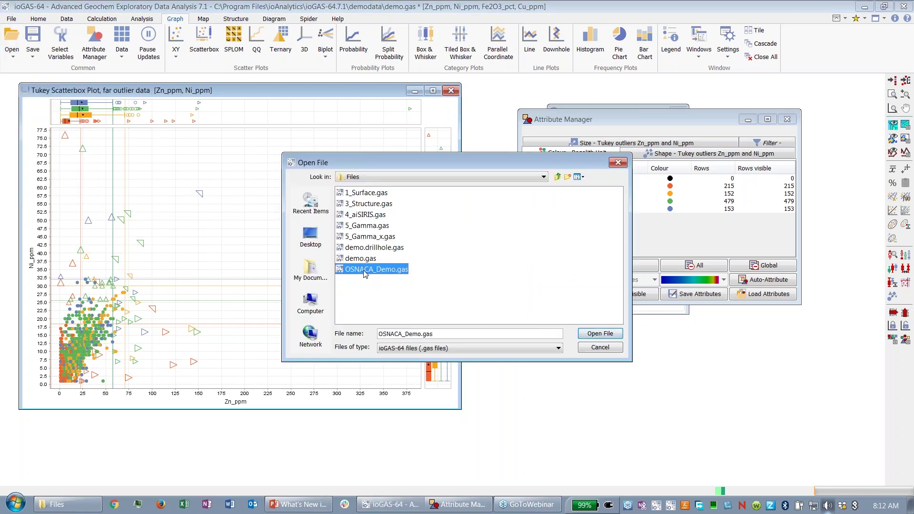
left_click(614, 334)
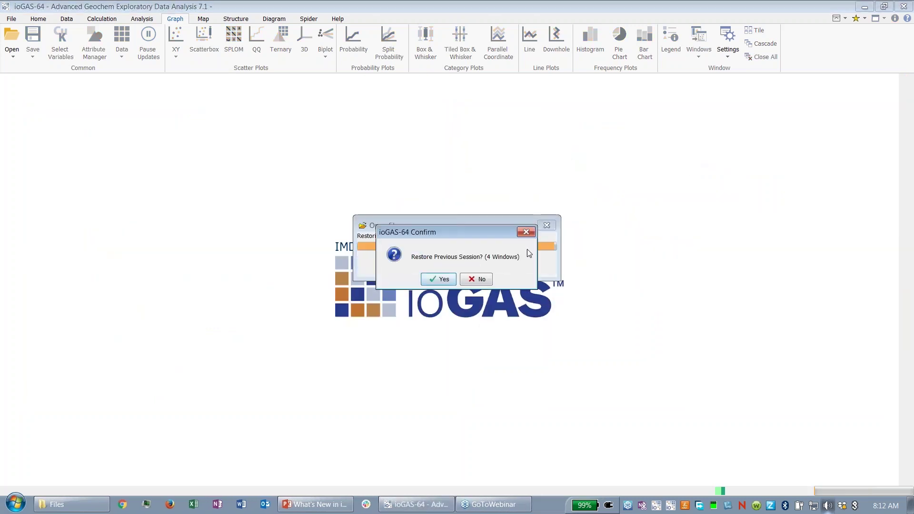
left_click(440, 280)
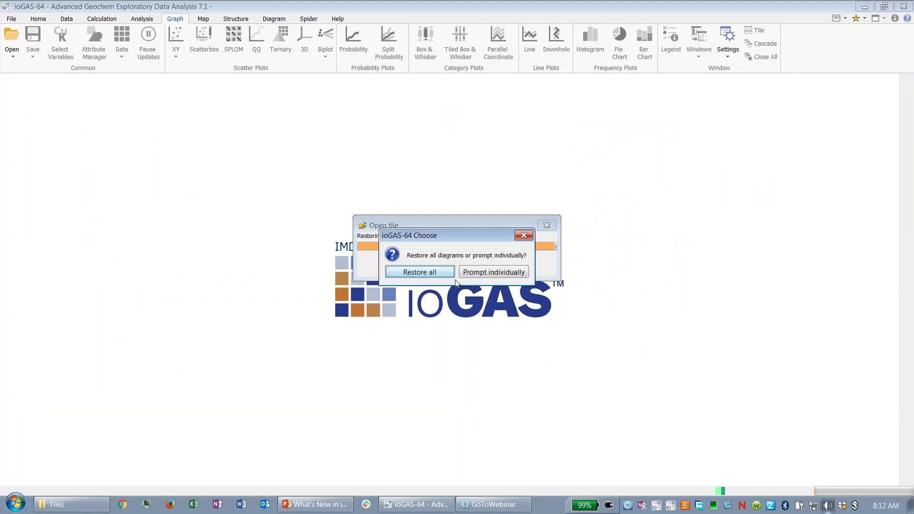
left_click(421, 272)
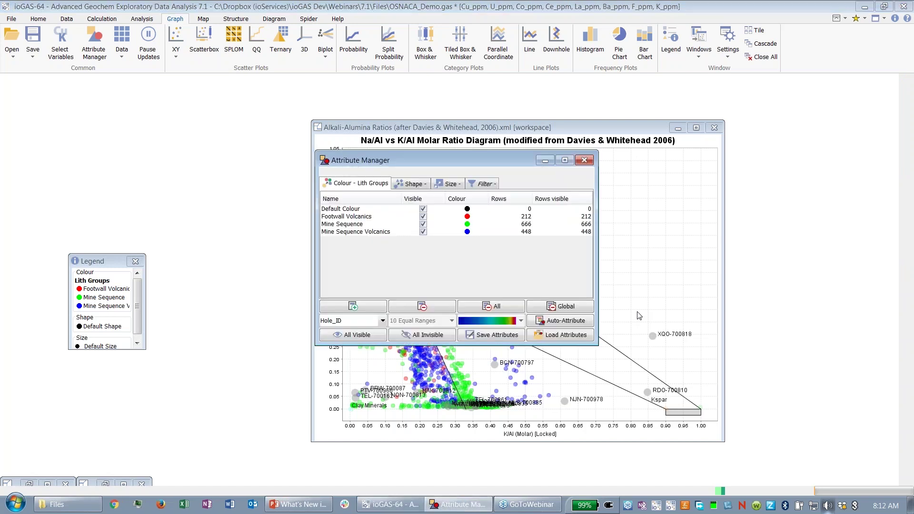
Step: Minimise the Attribute Manager, reposition and slightly enlarge the Na/Al vs K/Al diagram, and place the Legend beside it
left_click(544, 162)
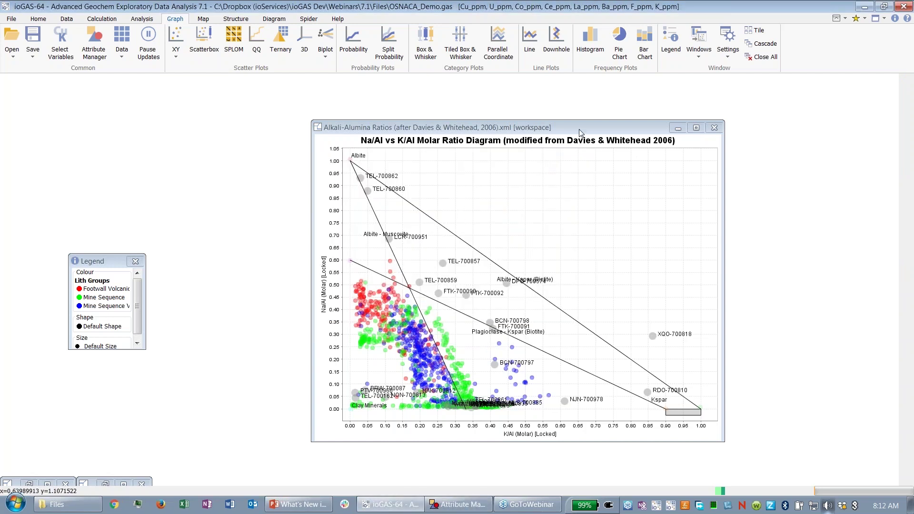
left_click_drag(582, 134, 326, 103)
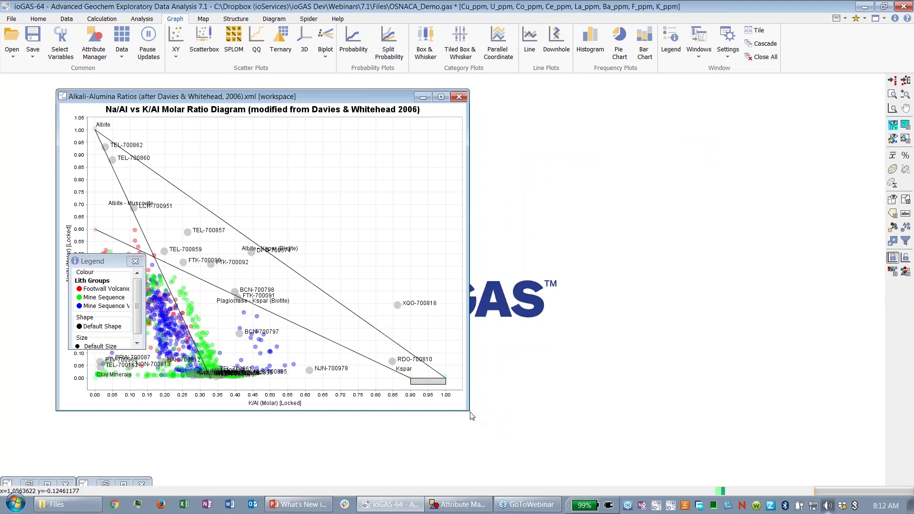
left_click_drag(471, 415, 476, 436)
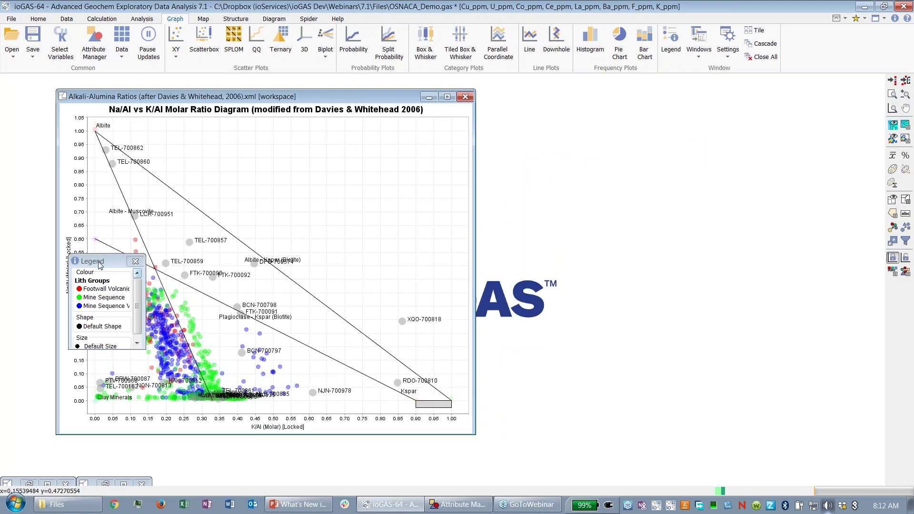
left_click_drag(100, 265, 542, 395)
left_click(320, 101)
left_click_drag(321, 101, 300, 86)
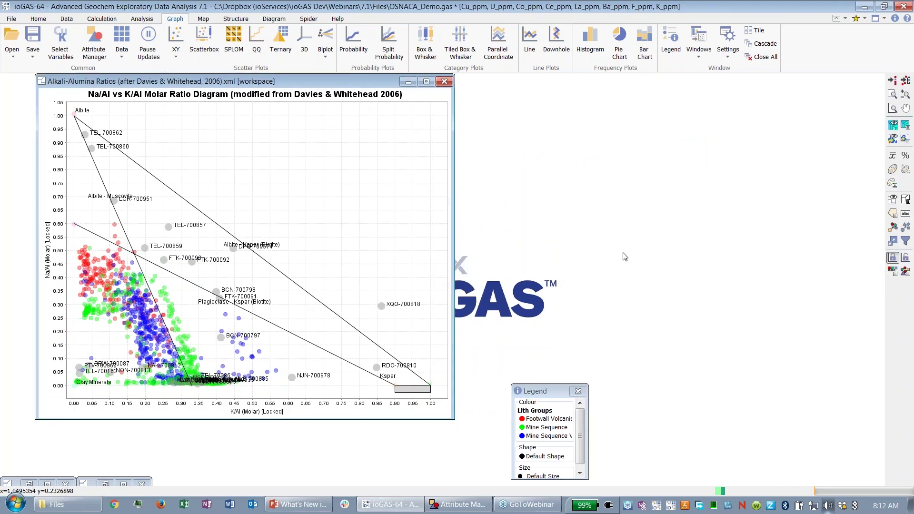
Step: Open the reference node selection for the Na/Al vs K/Al diagram, move it off the plot and show the OSNACA nodes
left_click(906, 126)
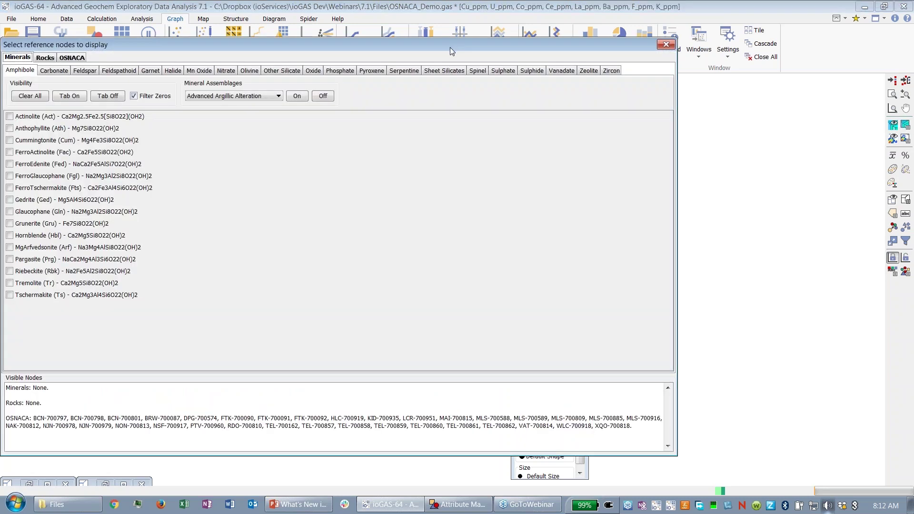
left_click_drag(538, 57, 687, 108)
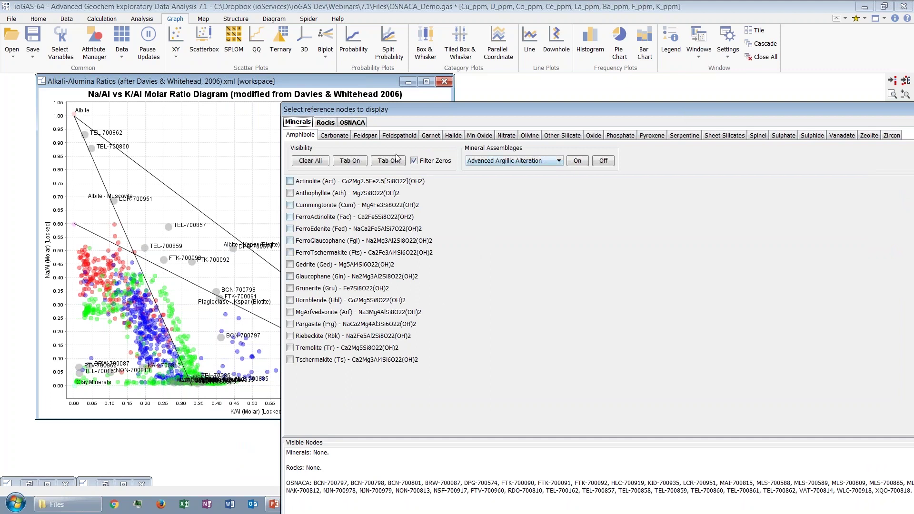
left_click(352, 122)
left_click_drag(503, 107, 493, 100)
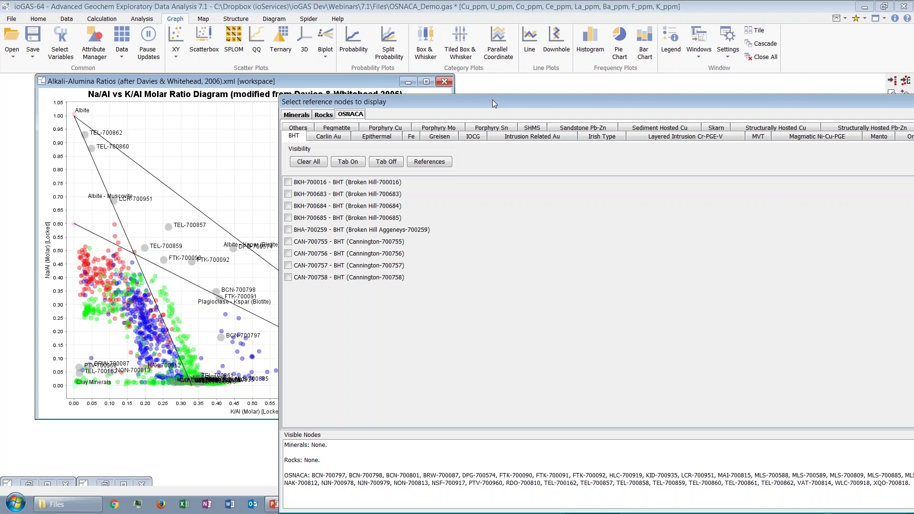
Step: Look through the OSNACA nodes for Carlin Au, Epithermal, Porphyry Sn and Greisen deposits, compare with the plot and close the selection
left_click(339, 136)
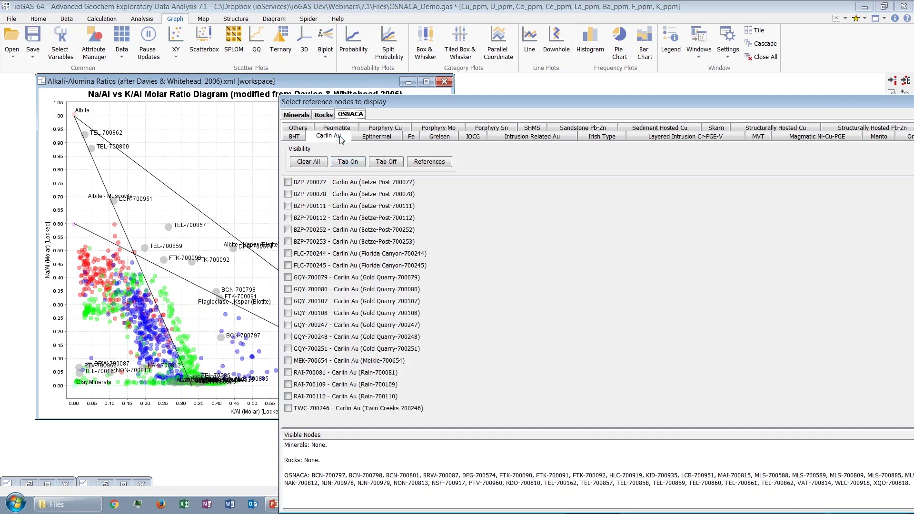
left_click(384, 141)
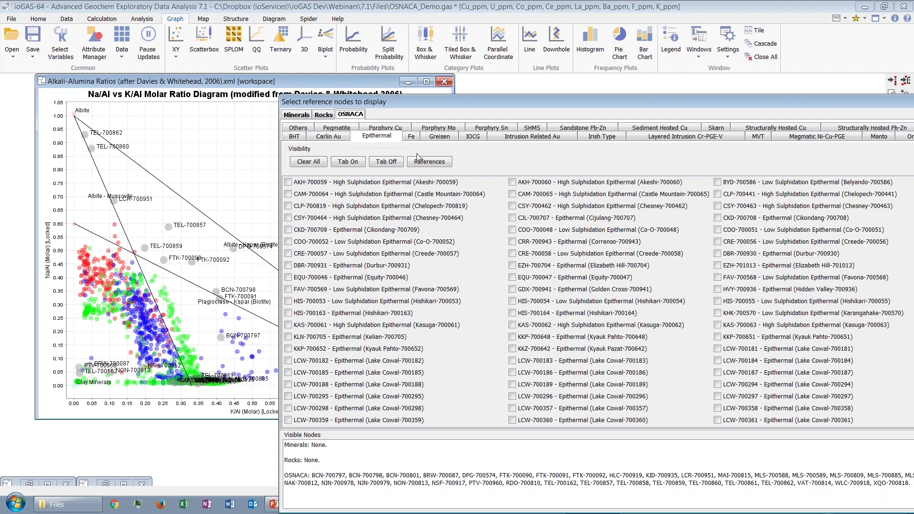
left_click(495, 130)
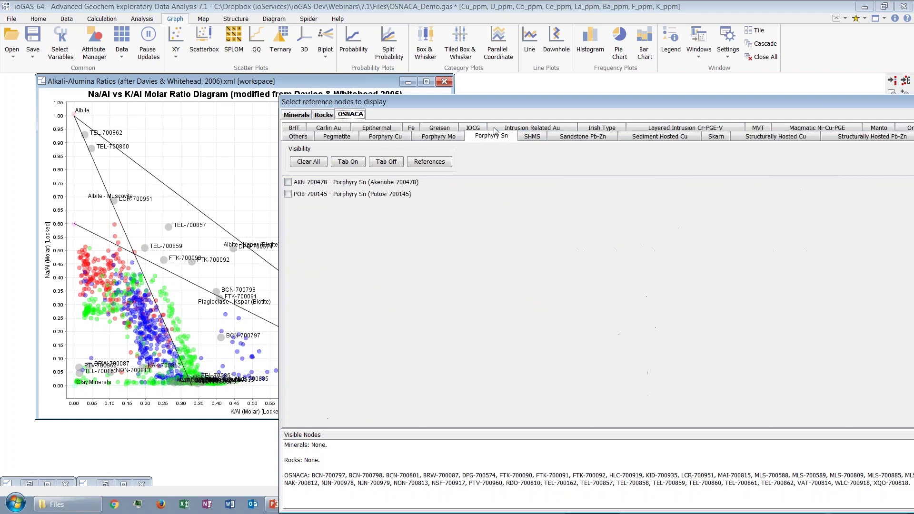
left_click(445, 132)
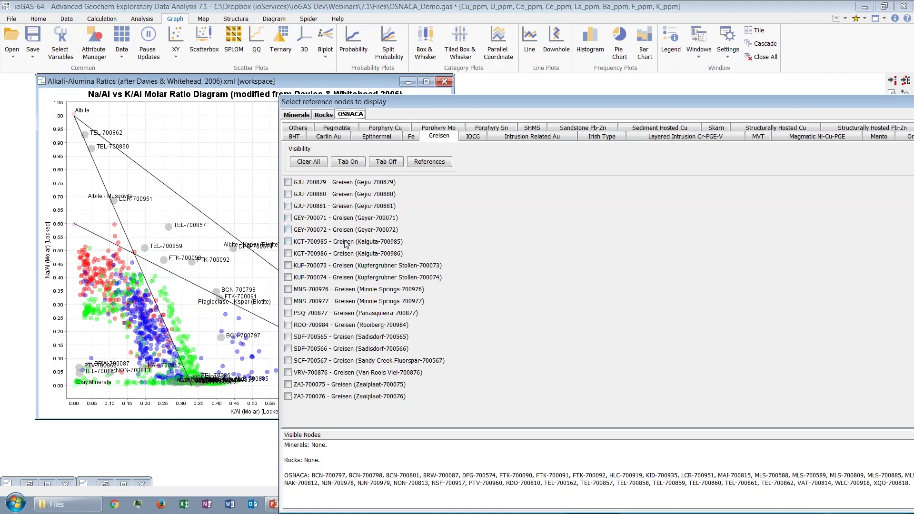
left_click(384, 140)
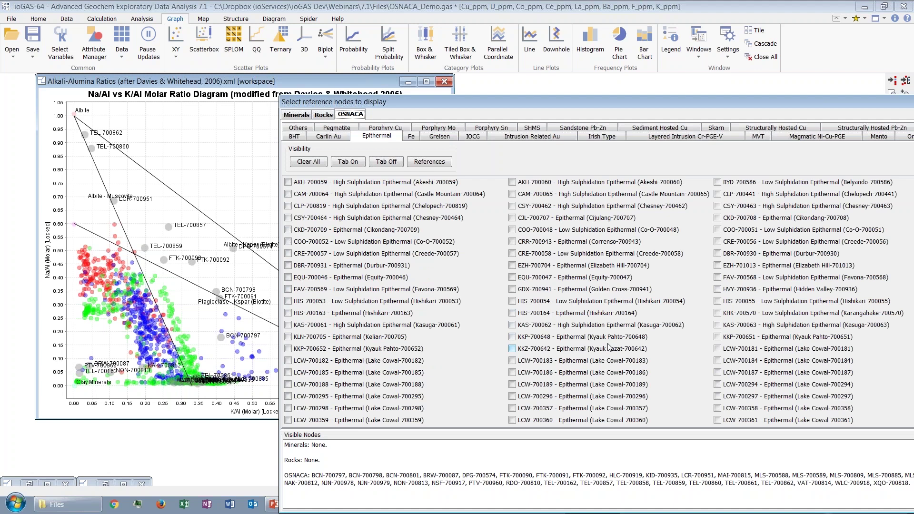
left_click_drag(470, 105, 652, 95)
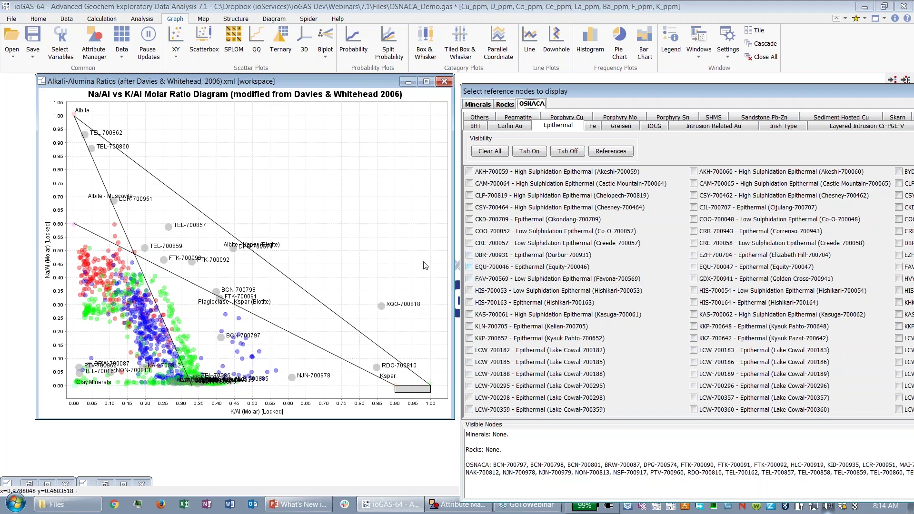
left_click_drag(688, 94, 452, 109)
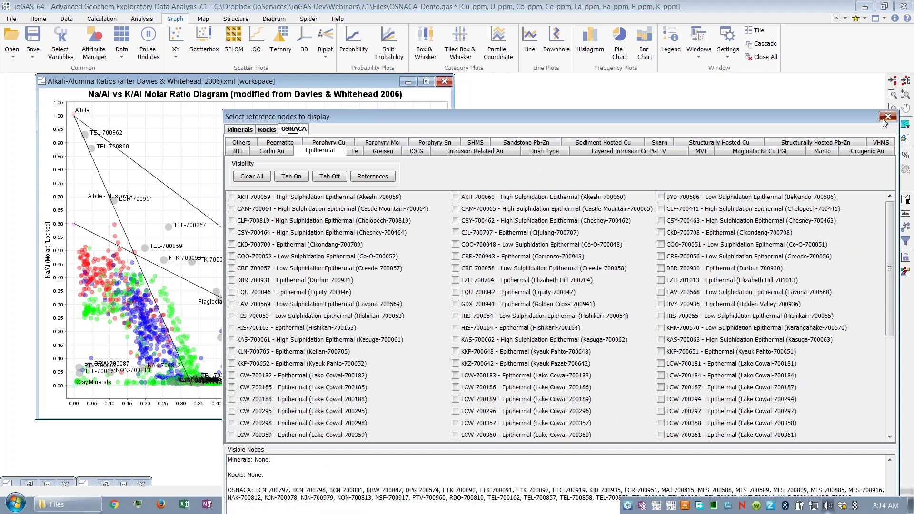
key("Escape")
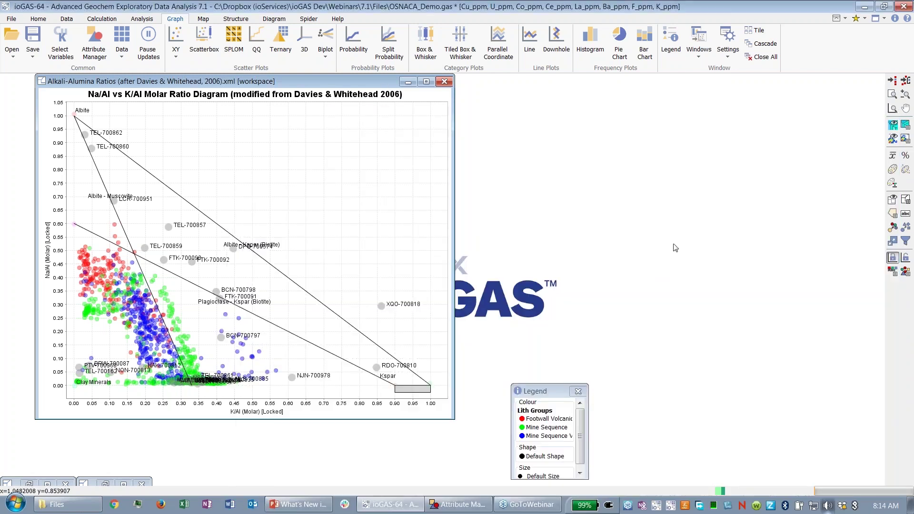
Step: Cycle the reference node display through hidden, sample codes, deposit names and deposit types, ending on deposit names with codes
left_click(894, 125)
left_click(893, 125)
left_click(893, 125)
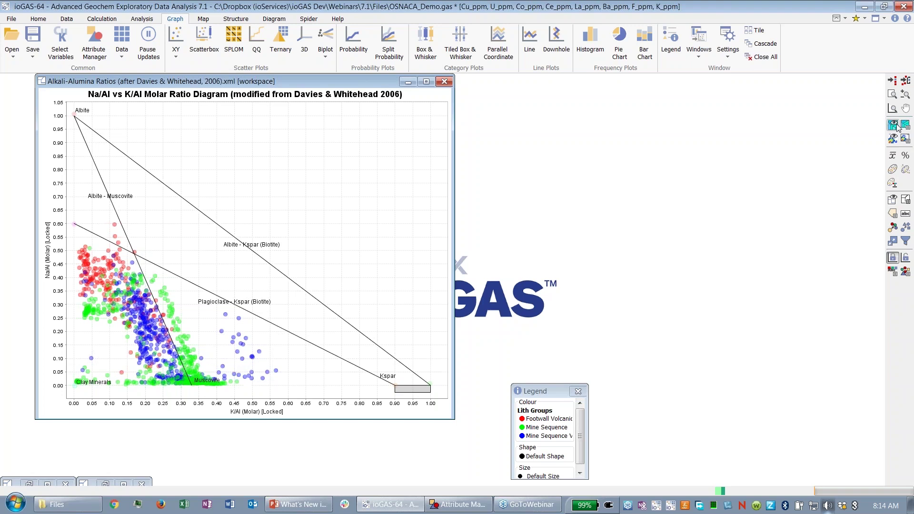
left_click(893, 125)
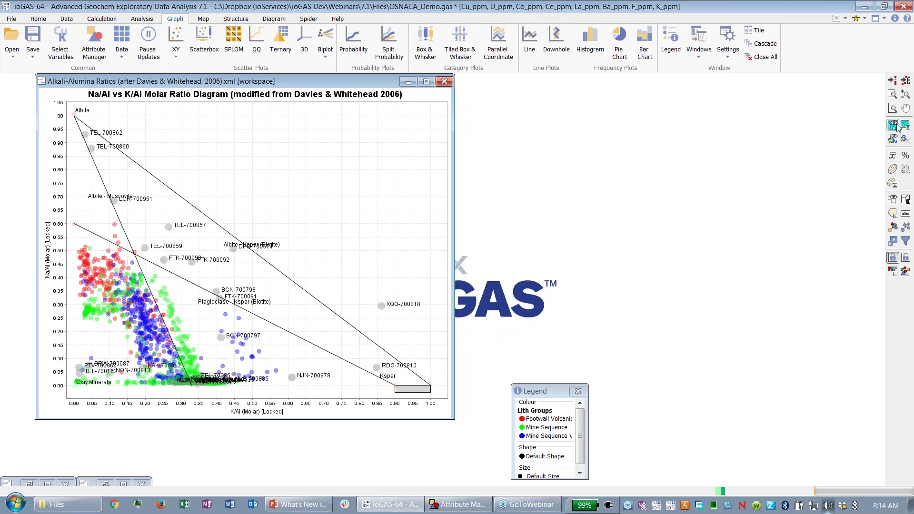
left_click(894, 126)
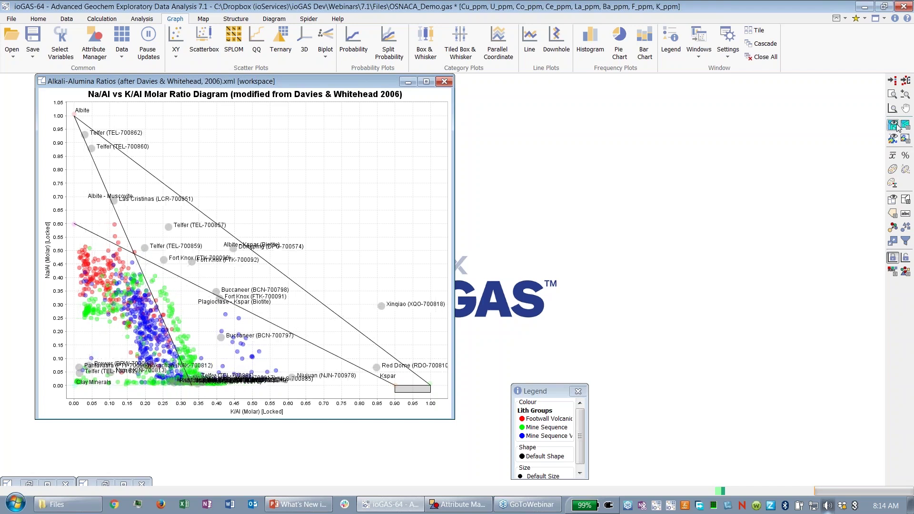
left_click(896, 127)
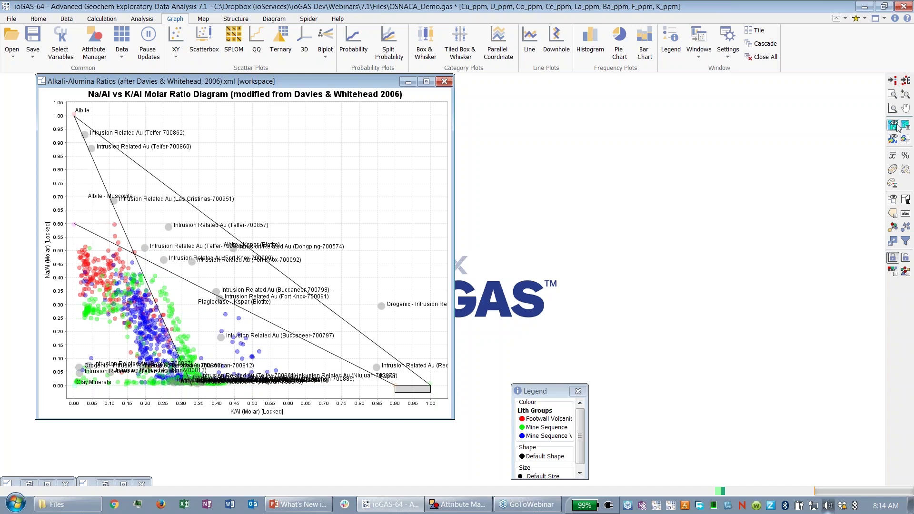
left_click(896, 126)
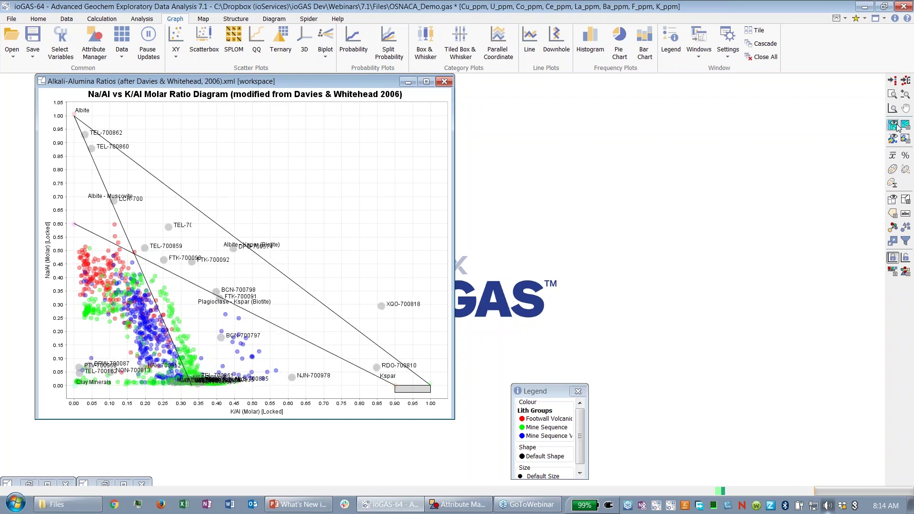
left_click(897, 127)
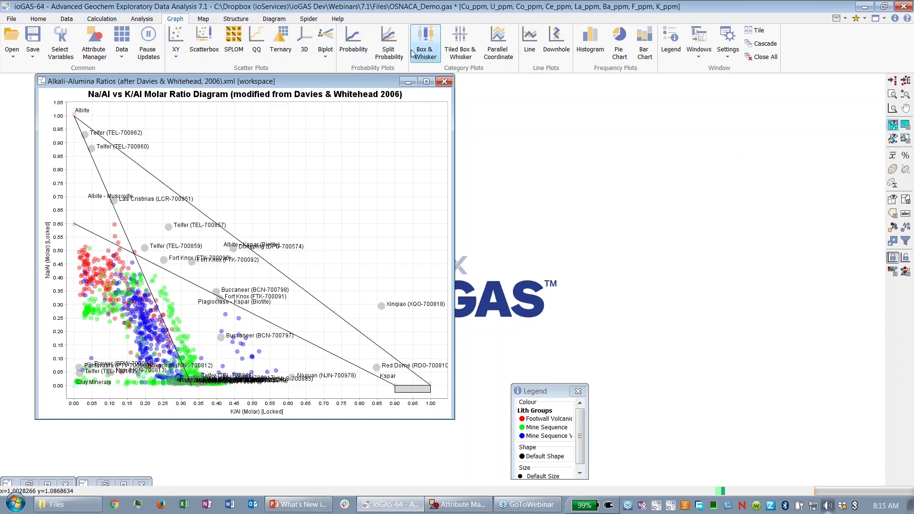
Step: Create a common Y axis box plot of the selected elements, enlarge it, and apply a log scale and notched boxes
left_click(424, 41)
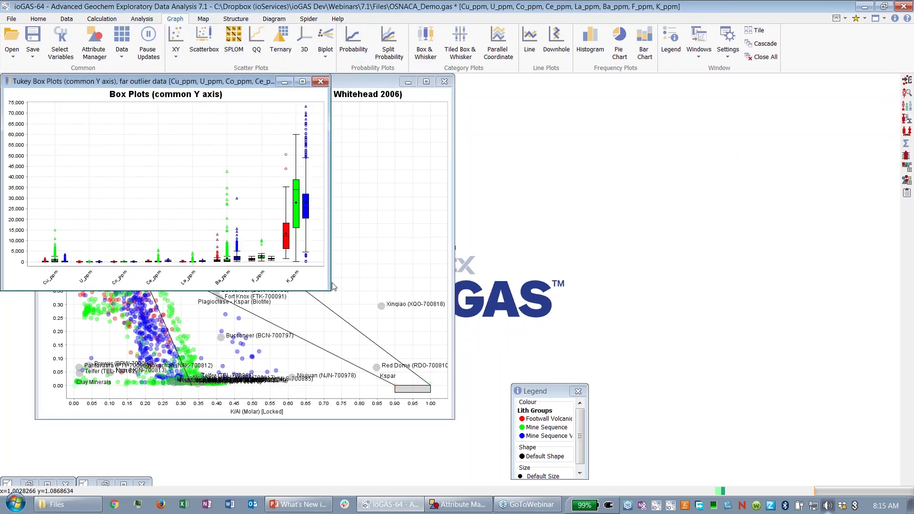
left_click(907, 156)
left_click_drag(330, 290, 459, 355)
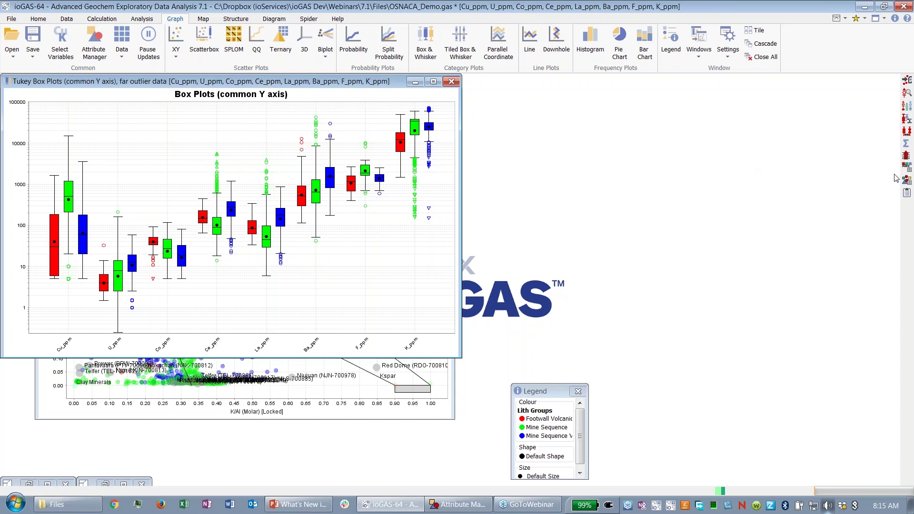
left_click(908, 131)
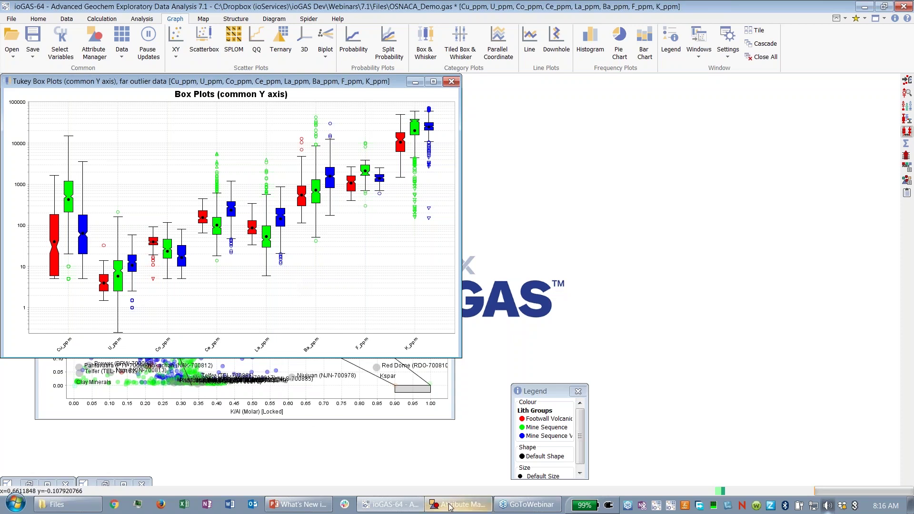
Step: Switch to the PowerPoint webinar presentation, start the slide show from the current slide and advance to the Notched Box Plots slide
left_click(300, 506)
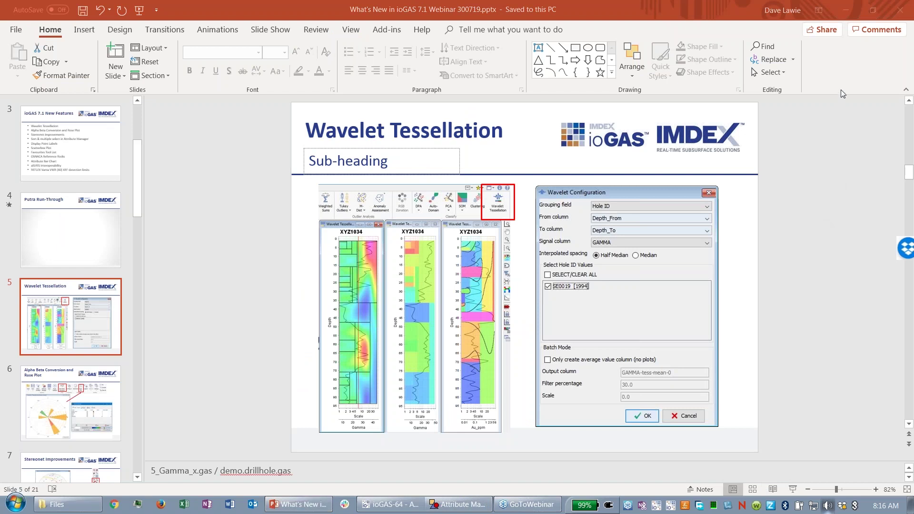
left_click(793, 490)
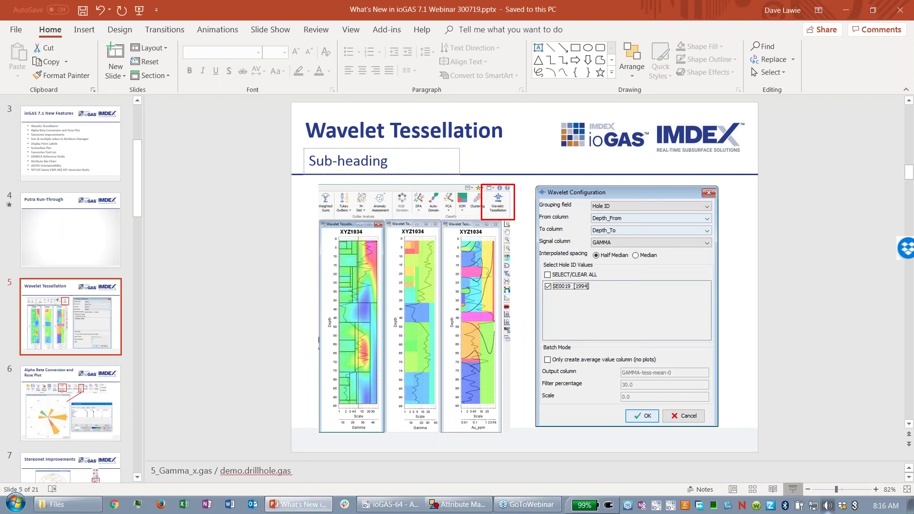
key("Right")
key("Right")
key("Right")
key("Right")
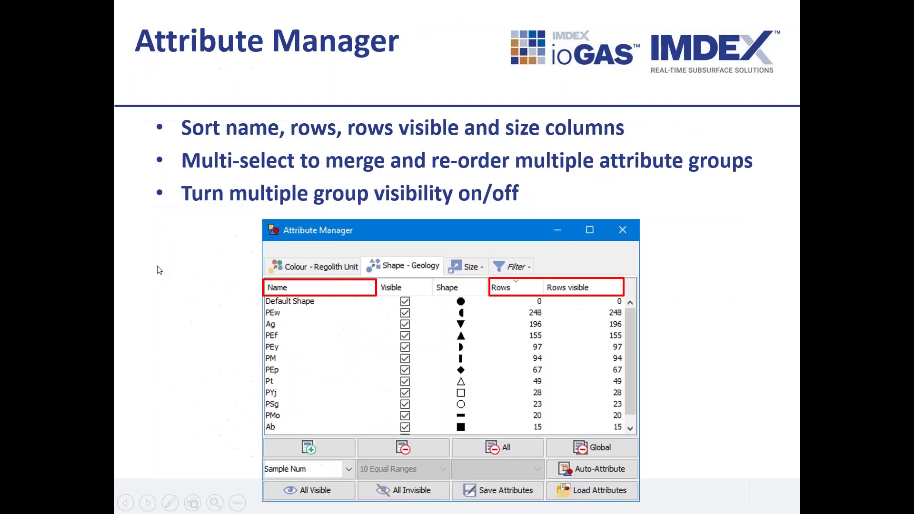
key("Right")
key("Right")
key("Right")
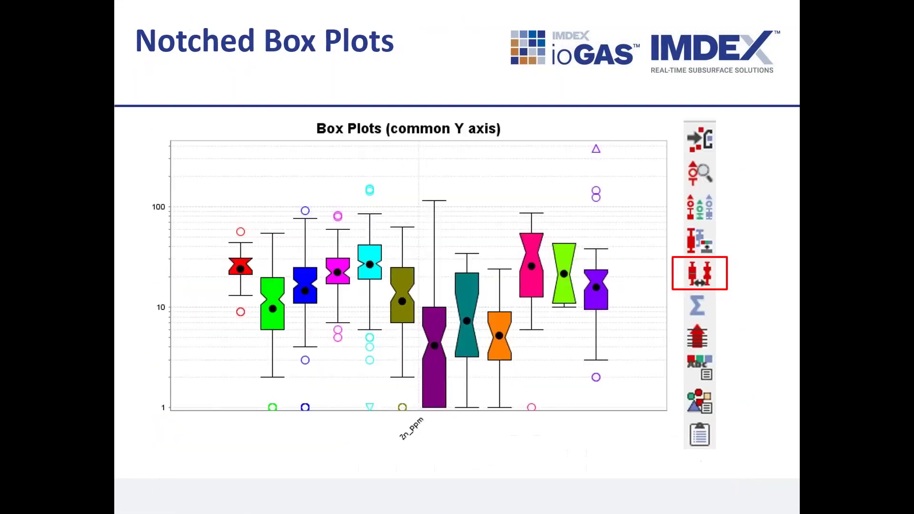